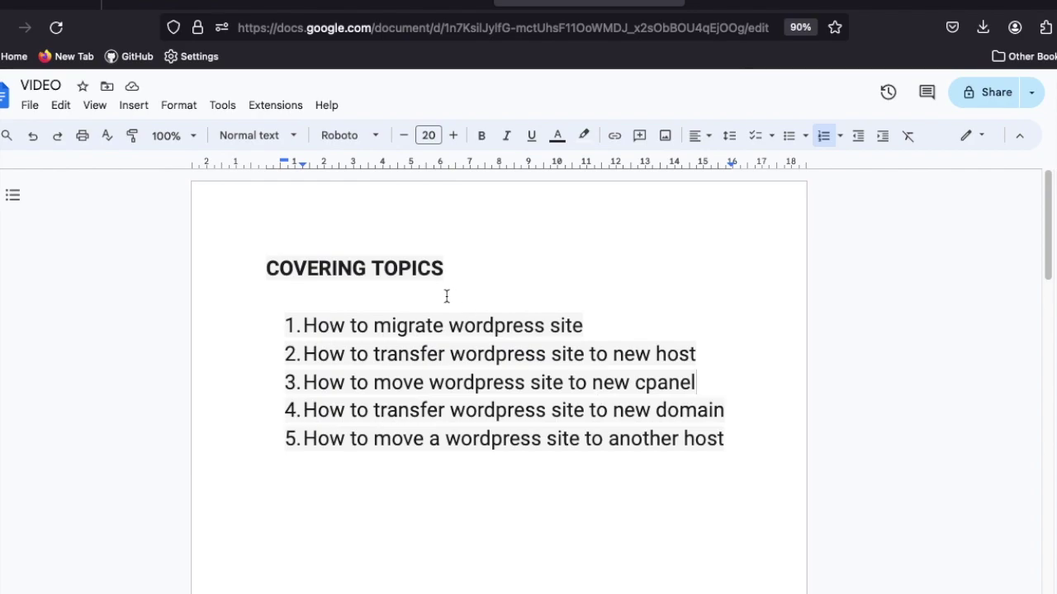
- Switch from the COVERING TOPICS outline to the nakimamedia.com.np news site
click(205, 2)
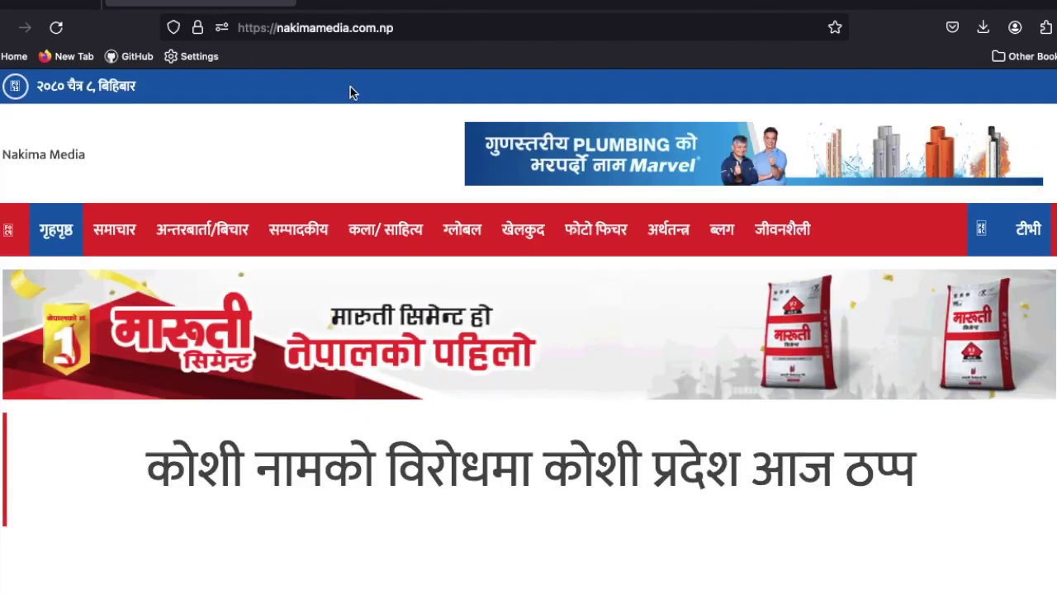
double_click(402, 29)
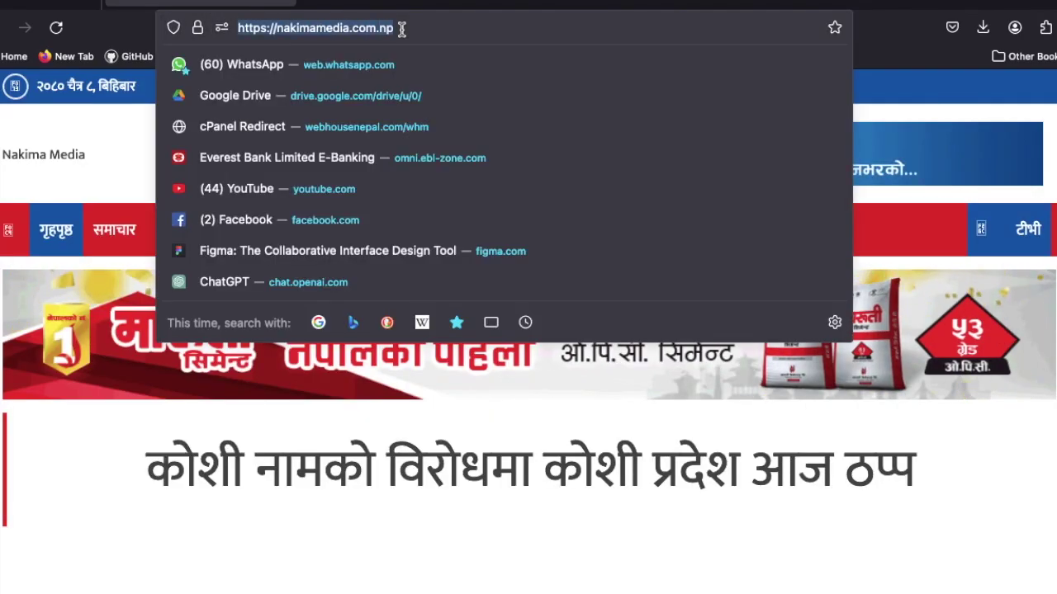
key(Return)
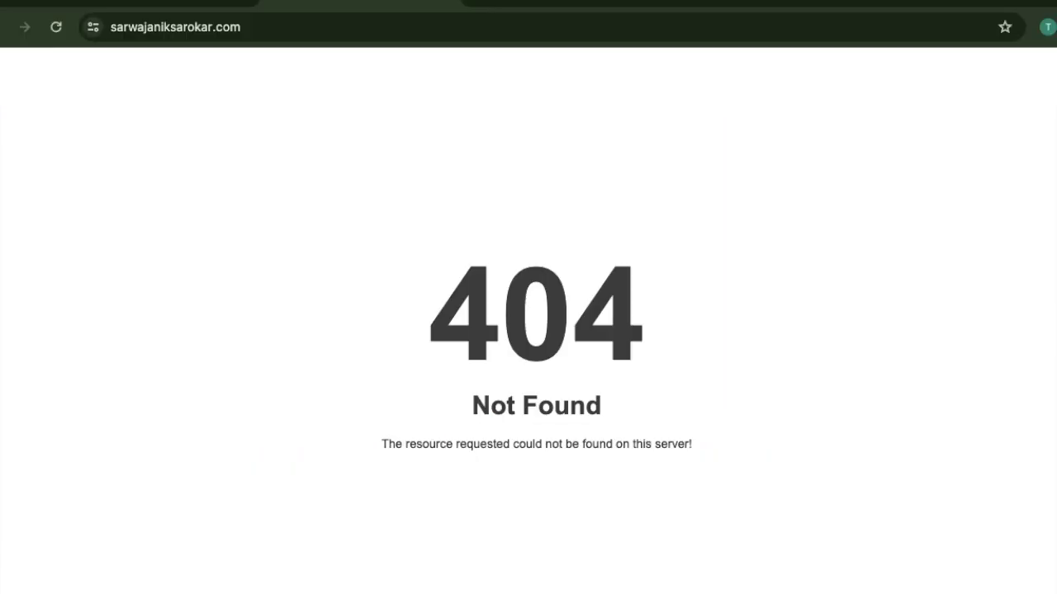
double_click(226, 27)
key(Return)
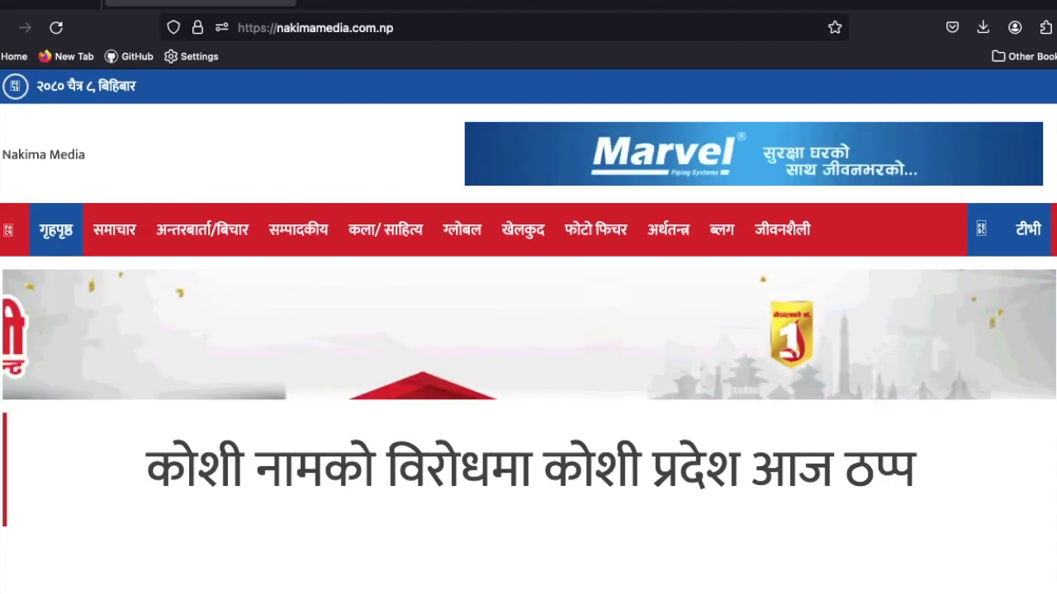
- Return to the VIDEO document and bring its NEEDS page (Old Hosting, New Hosting) into view
click(577, 5)
scroll(530, 418, down, 10)
scroll(529, 417, down, 2)
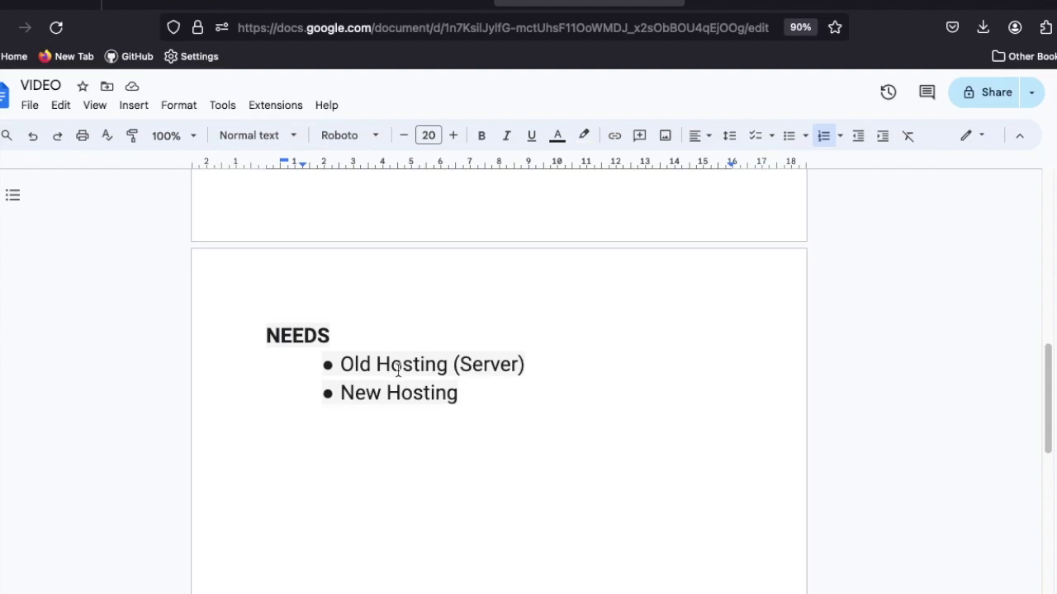
- In cPanel File Manager, open public_html and the sarwajaniksarokar.com folder to show wp-admin, wp-content, wp-includes
click(385, 5)
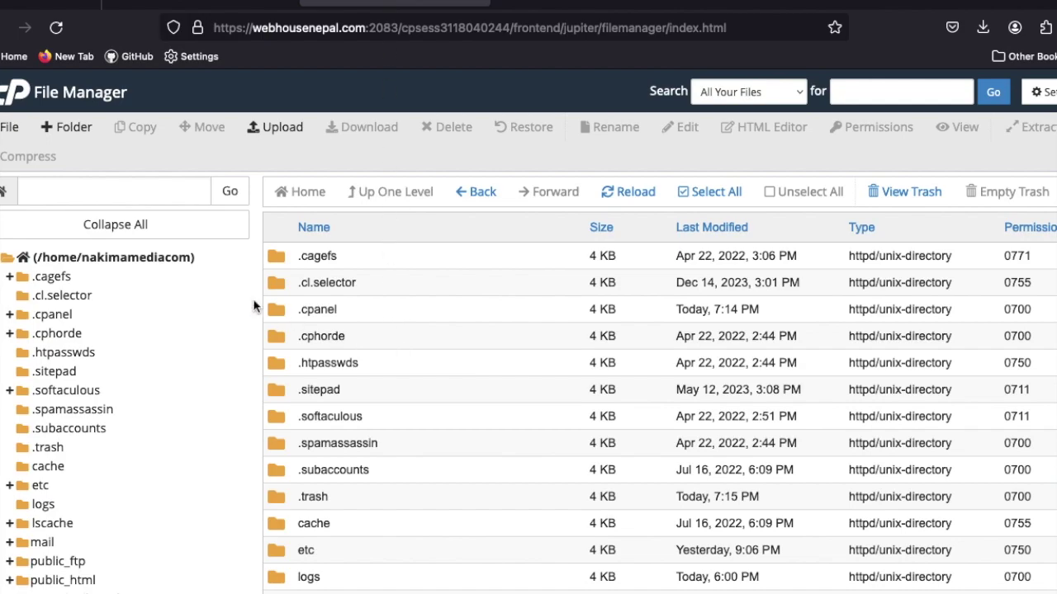
scroll(321, 326, down, 3)
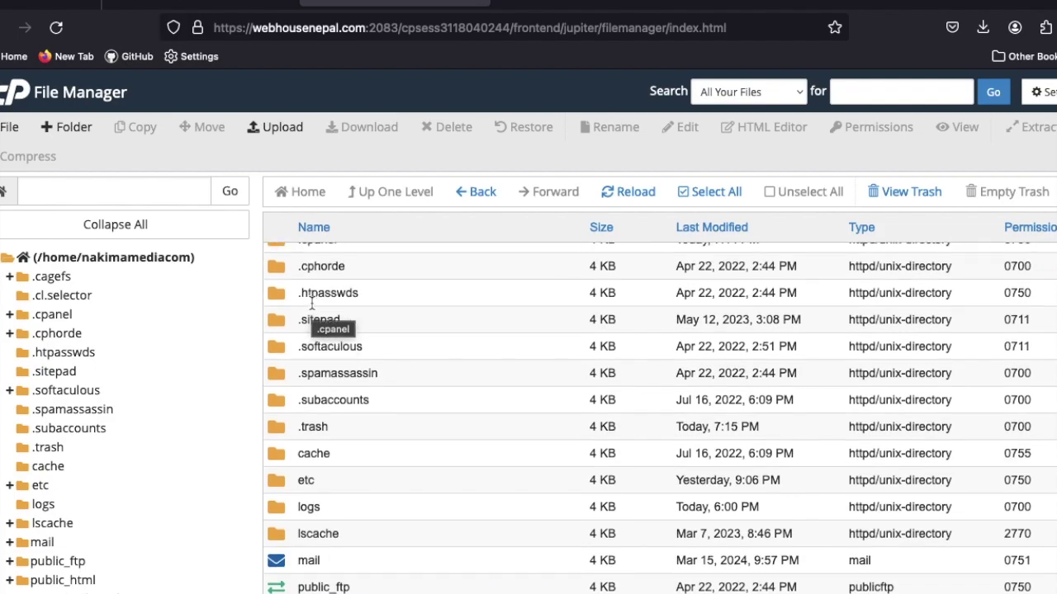
double_click(390, 446)
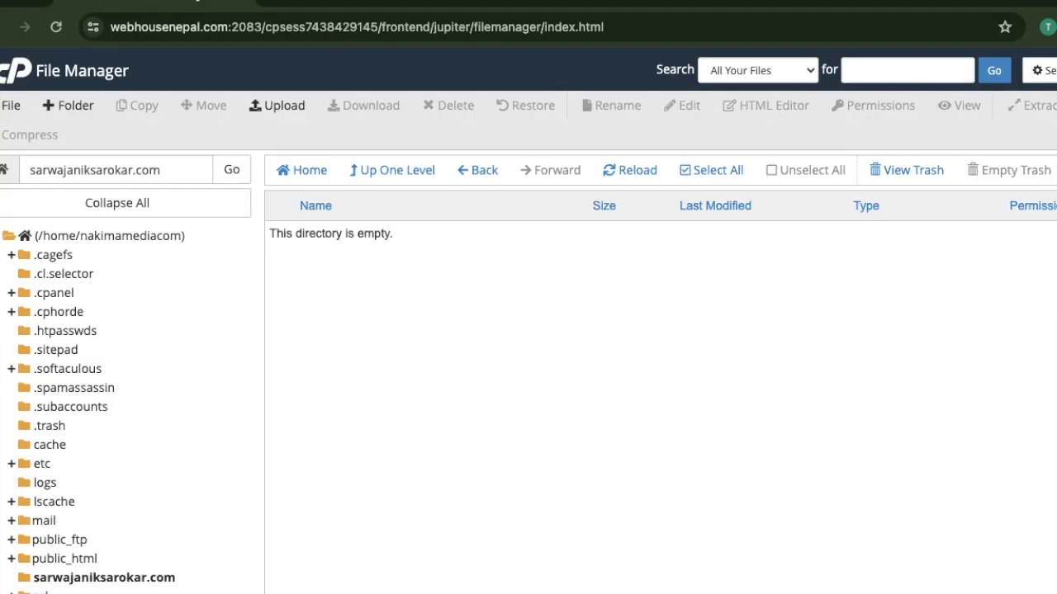
click(120, 579)
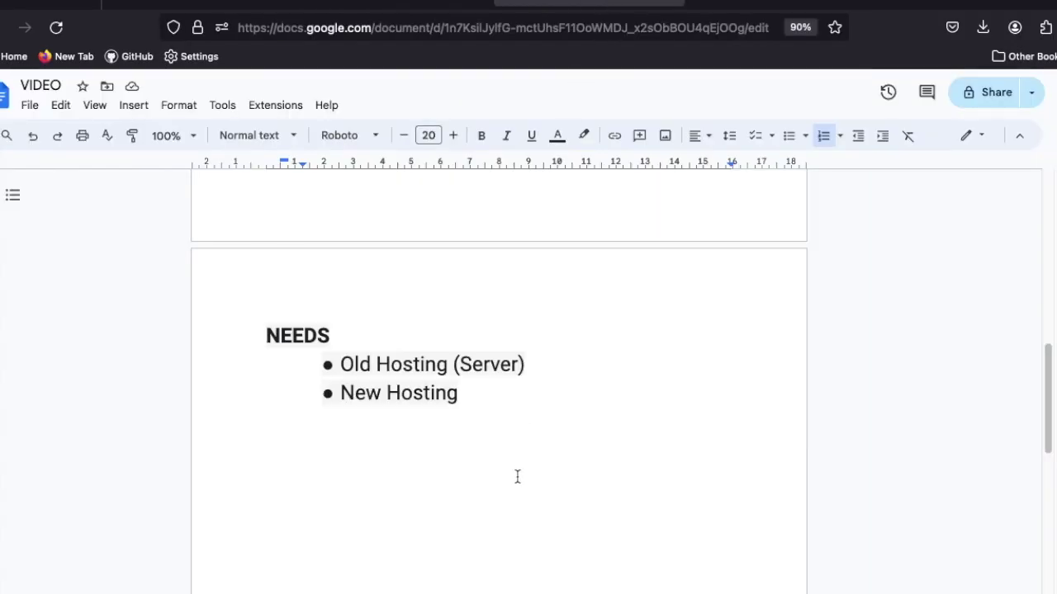
- Scroll to the NEED TO DO page, beginning with zipping and downloading the site's main files
scroll(516, 477, down, 10)
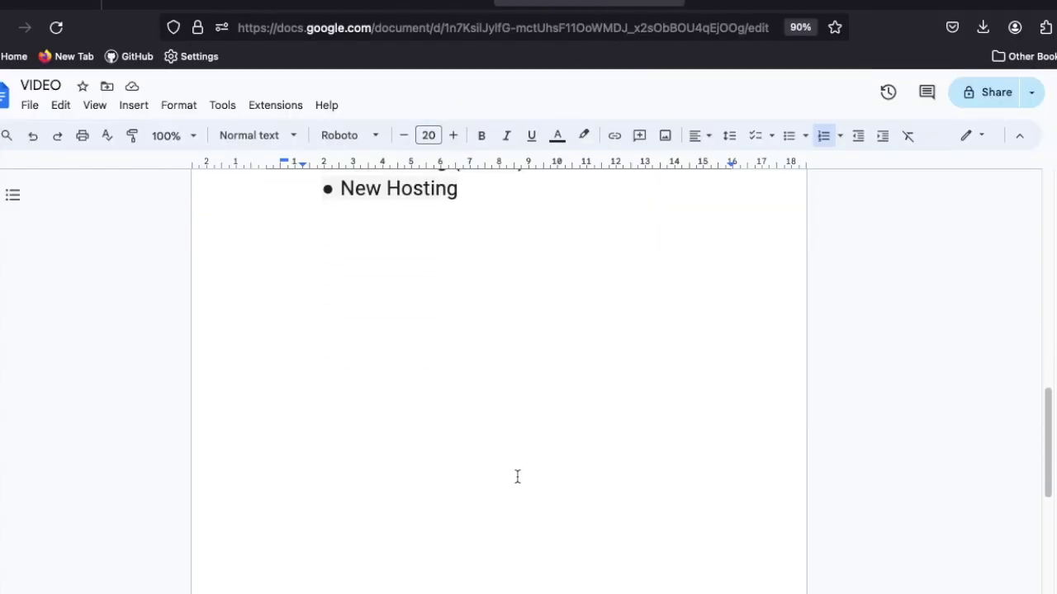
scroll(518, 470, down, 8)
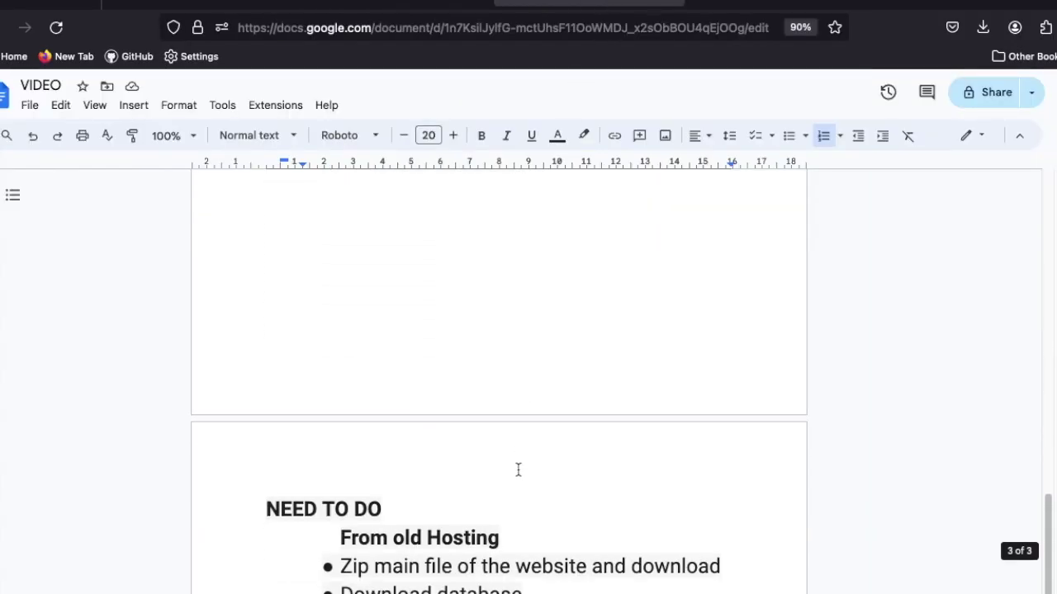
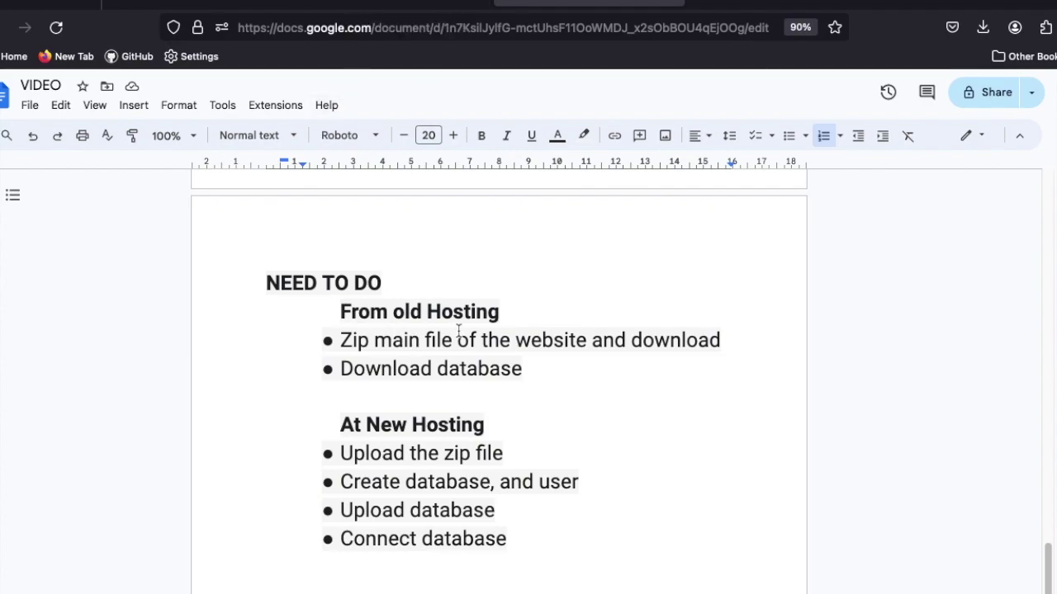
- Switch from the migration checklist to the cPanel File Manager tab showing public_html
click(372, 1)
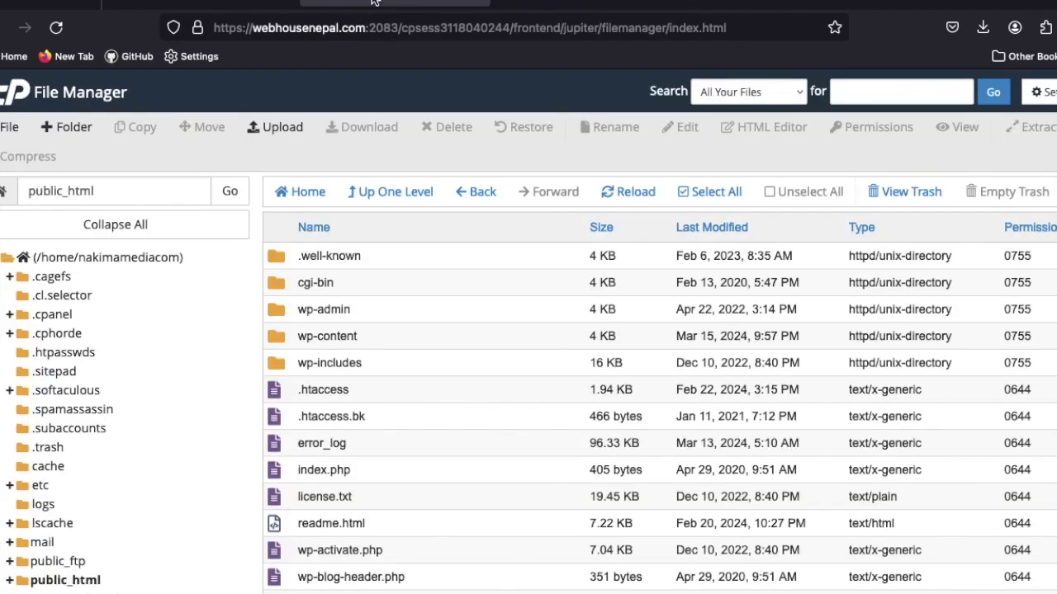
- Compress the public_html folder in the home directory into a Zip archive, public_html.zip
click(128, 259)
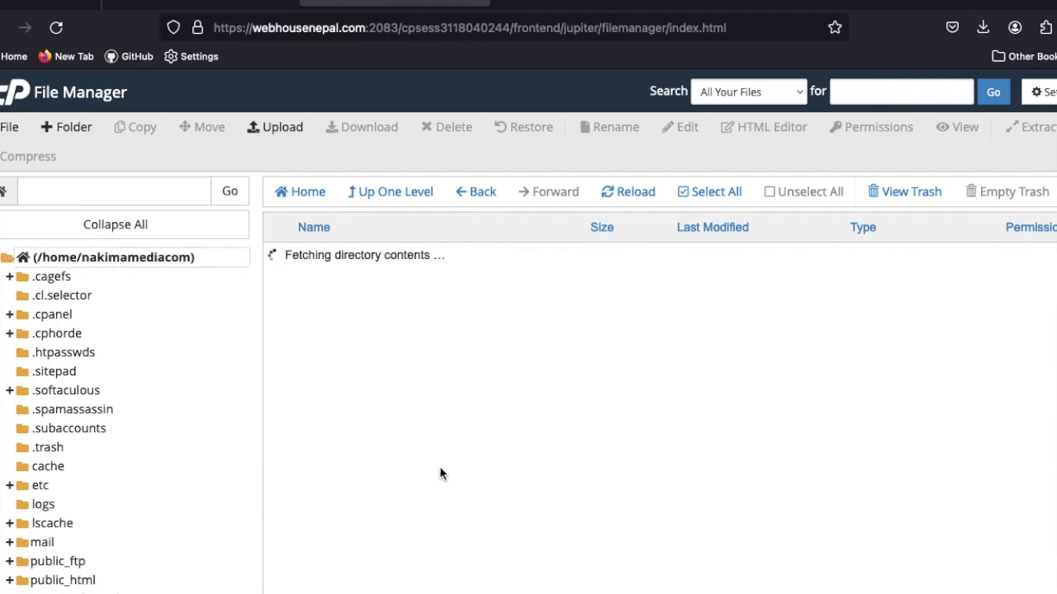
scroll(438, 471, down, 5)
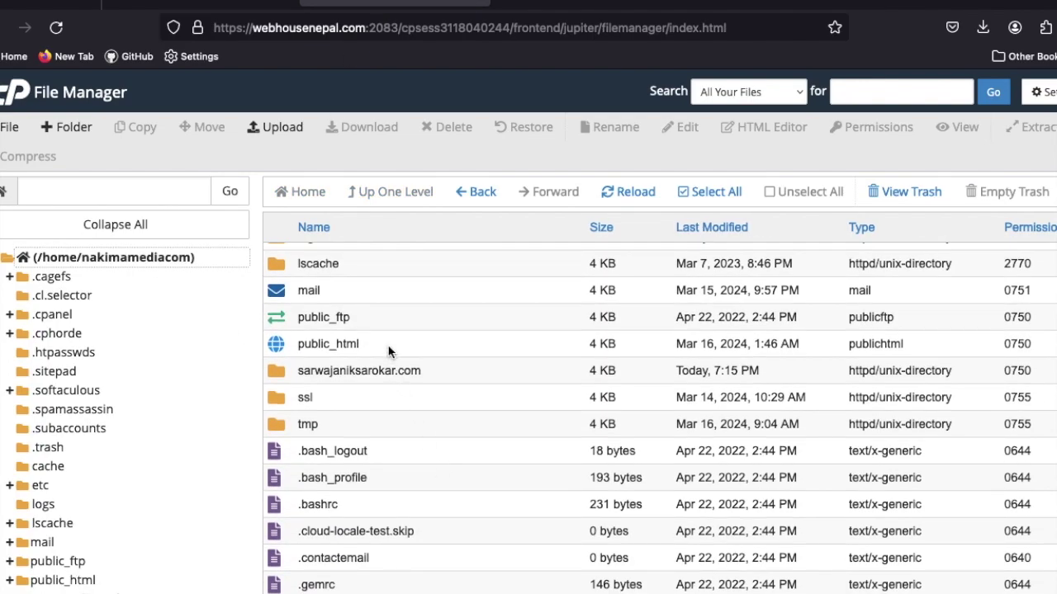
double_click(388, 351)
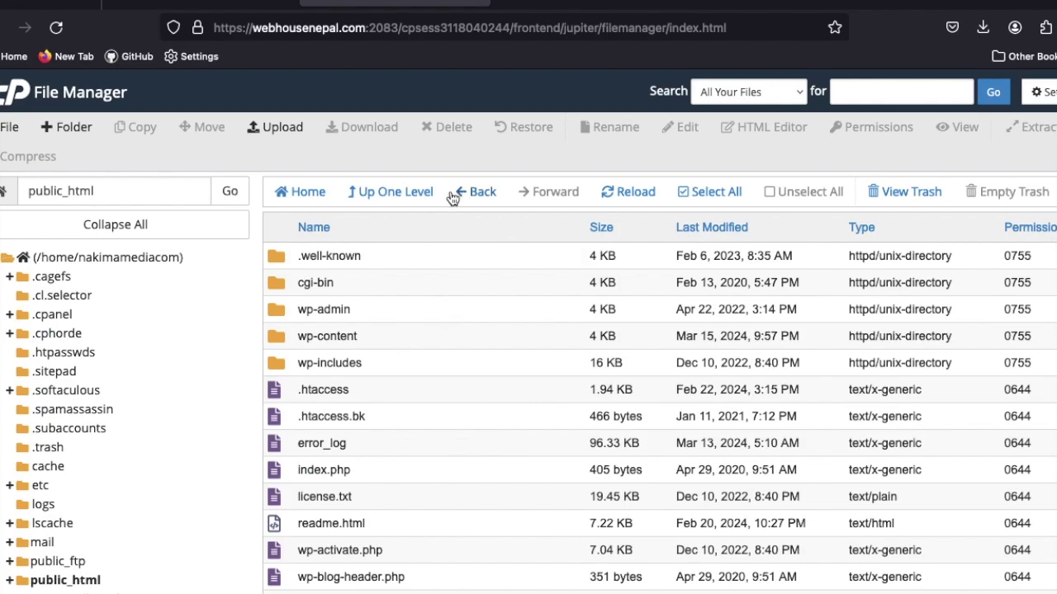
click(404, 192)
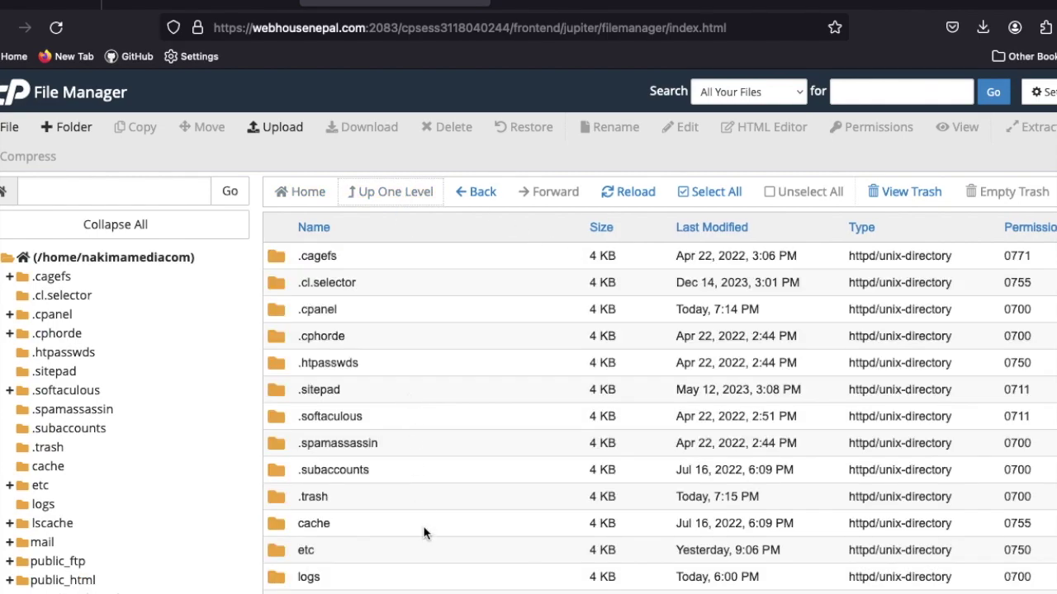
scroll(424, 533, down, 3)
click(436, 536)
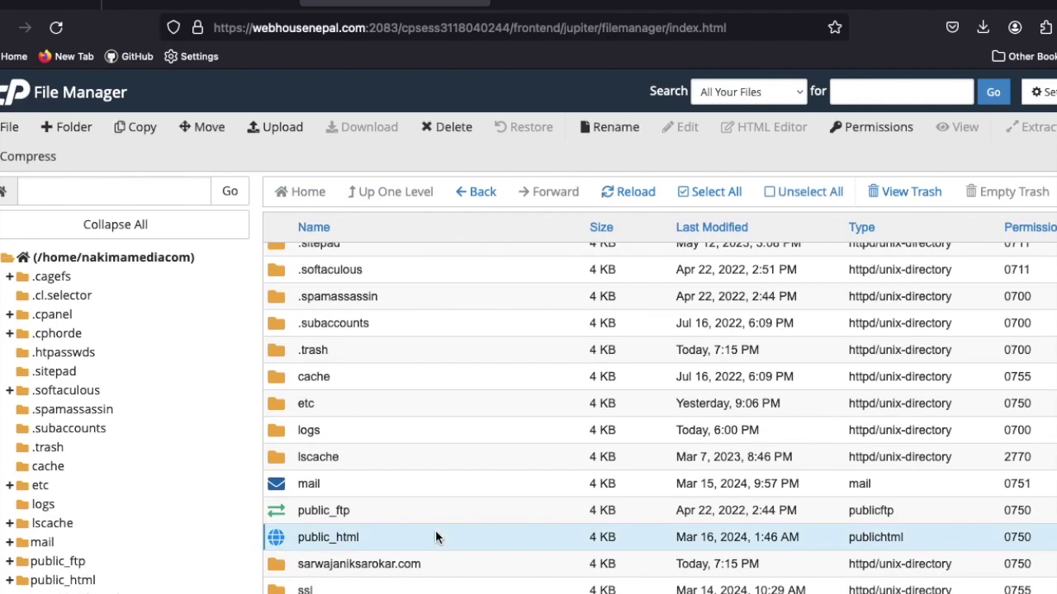
right_click(436, 536)
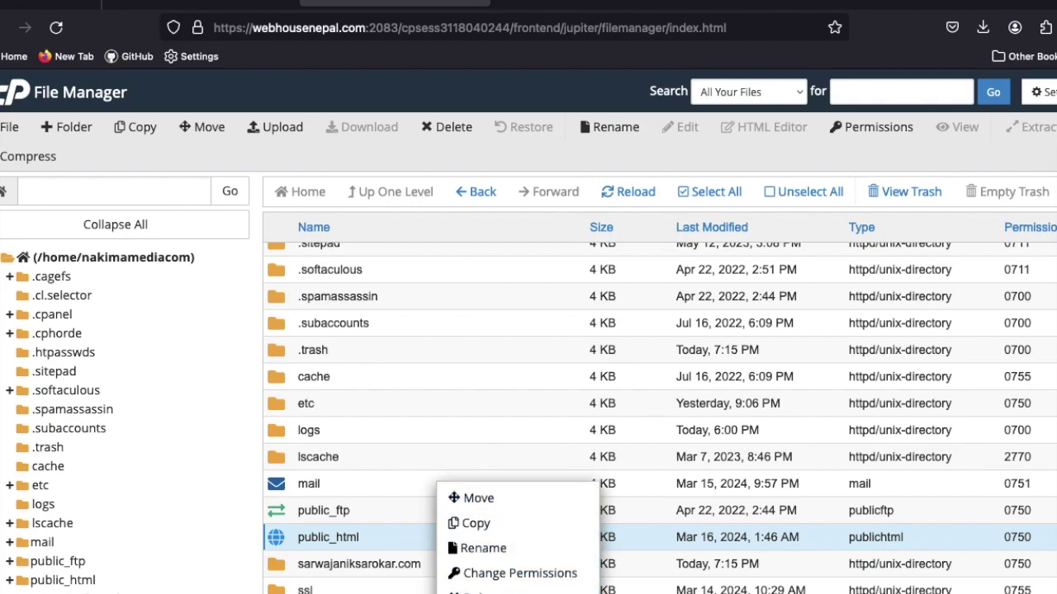
click(491, 593)
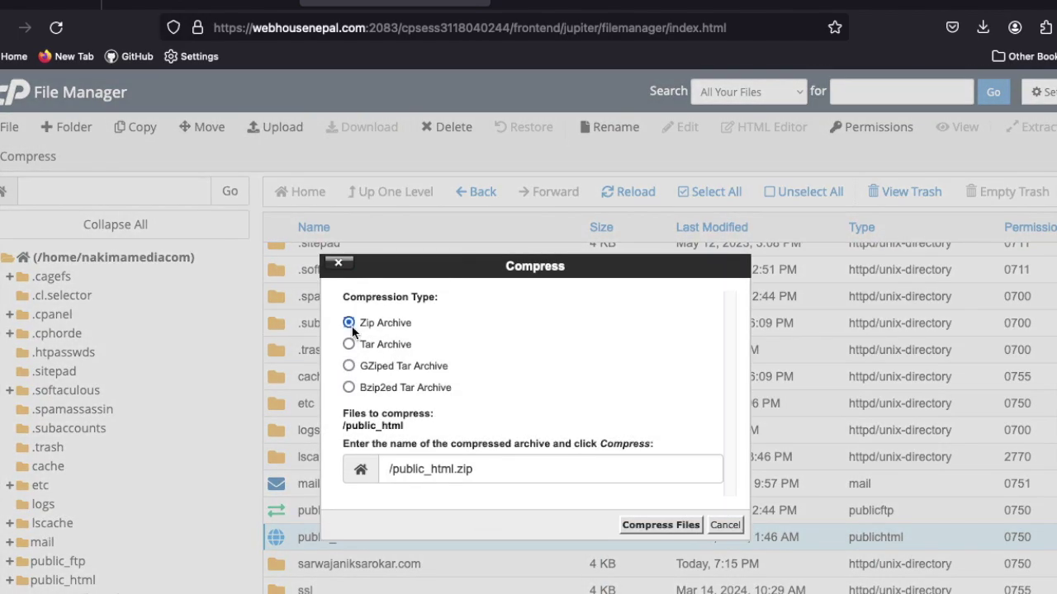
click(662, 525)
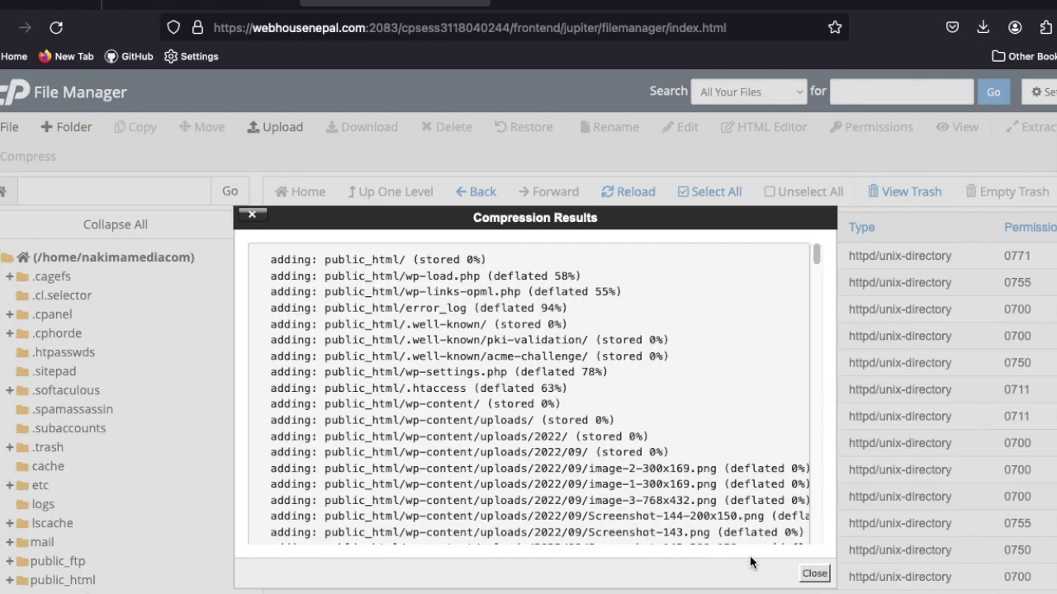
click(814, 573)
- Download the 177 MB public_html.zip archive from the home directory listing
scroll(552, 446, down, 3)
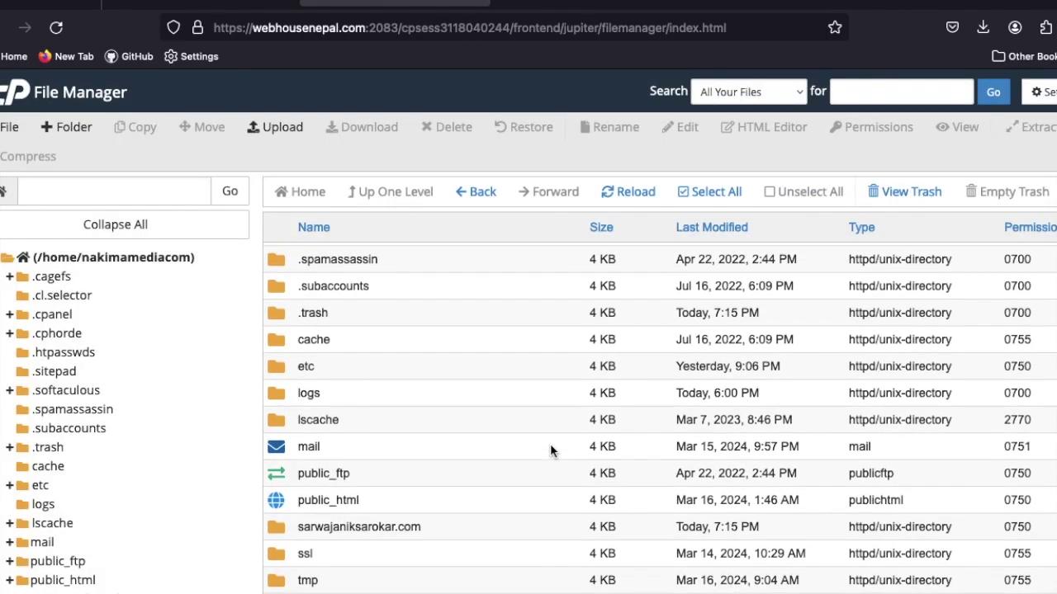
scroll(551, 450, down, 5)
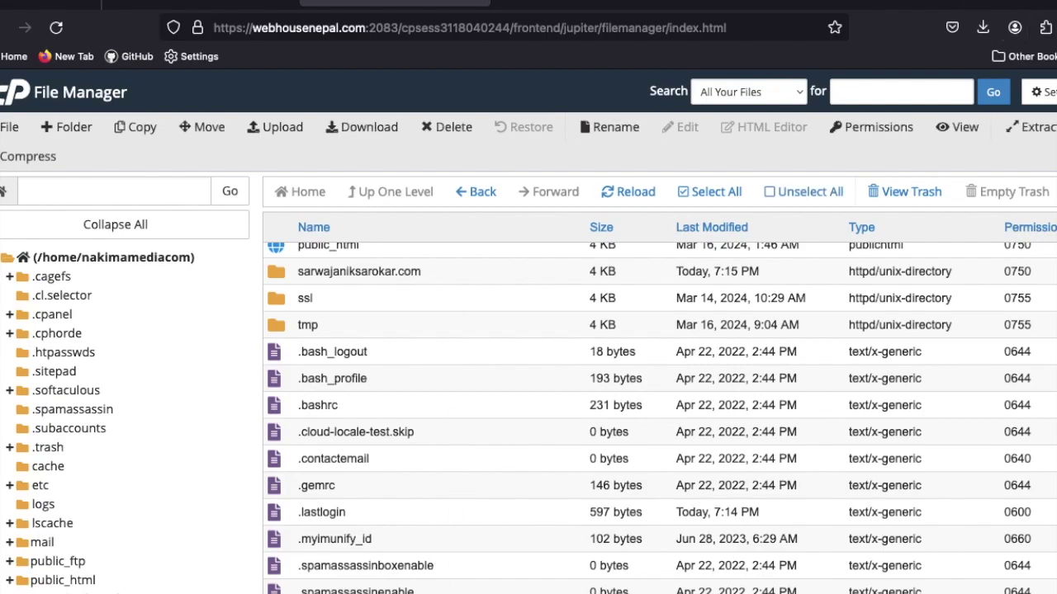
click(873, 42)
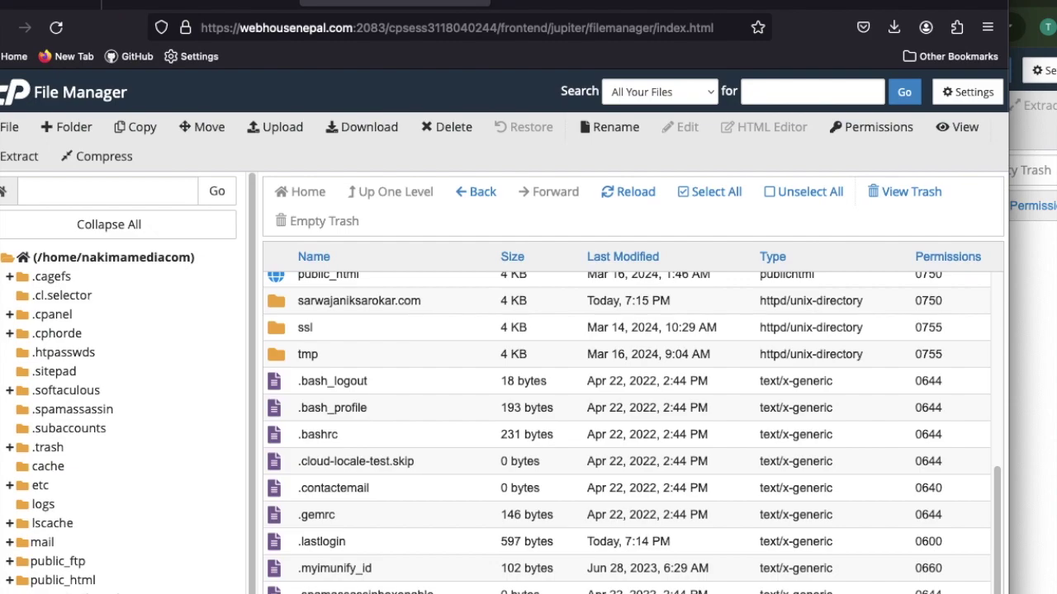
scroll(804, 376, down, 3)
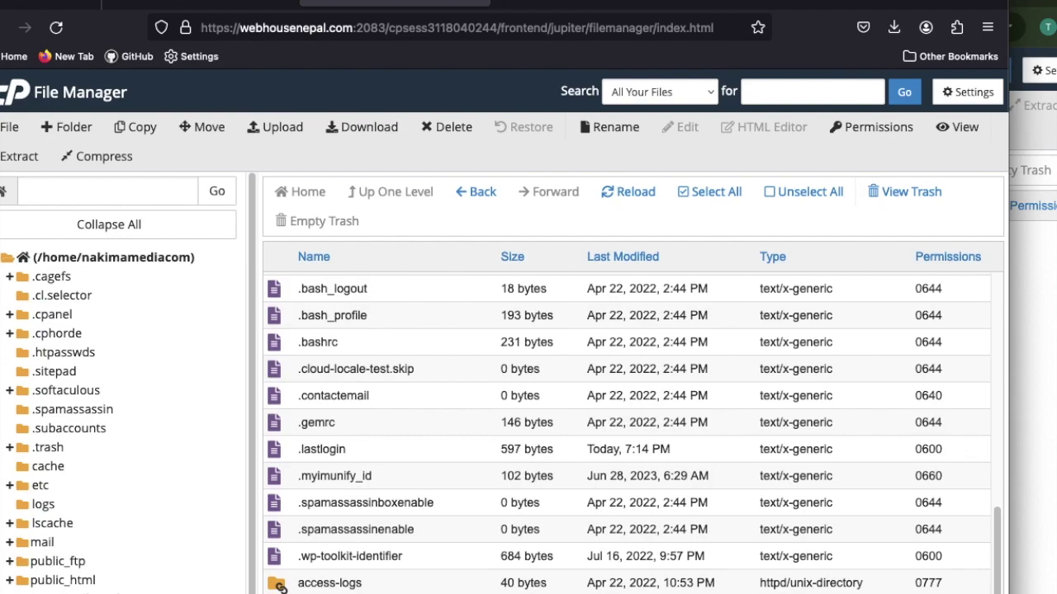
right_click(449, 411)
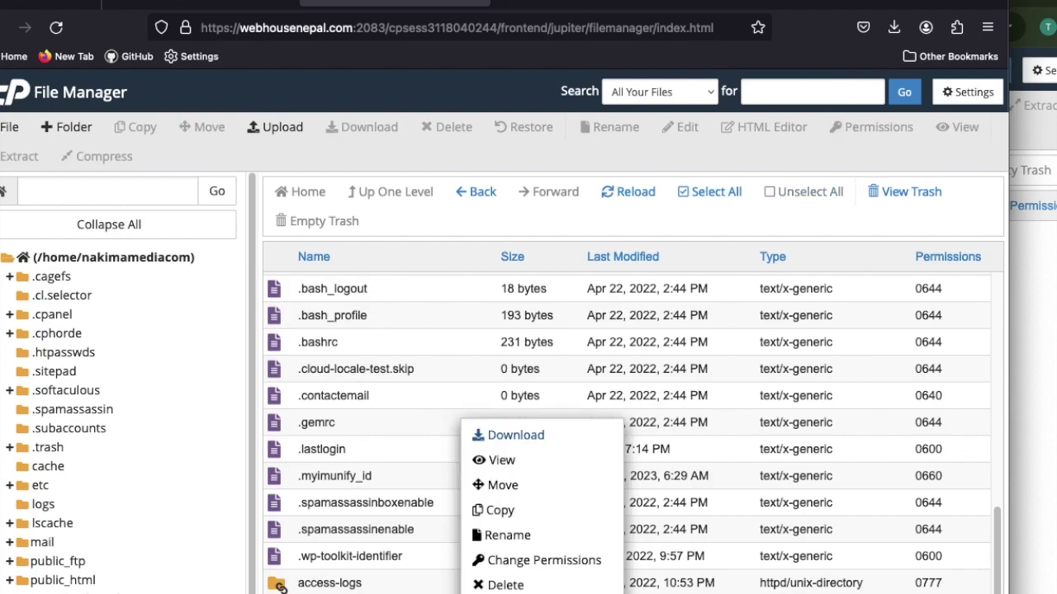
key(Escape)
right_click(410, 412)
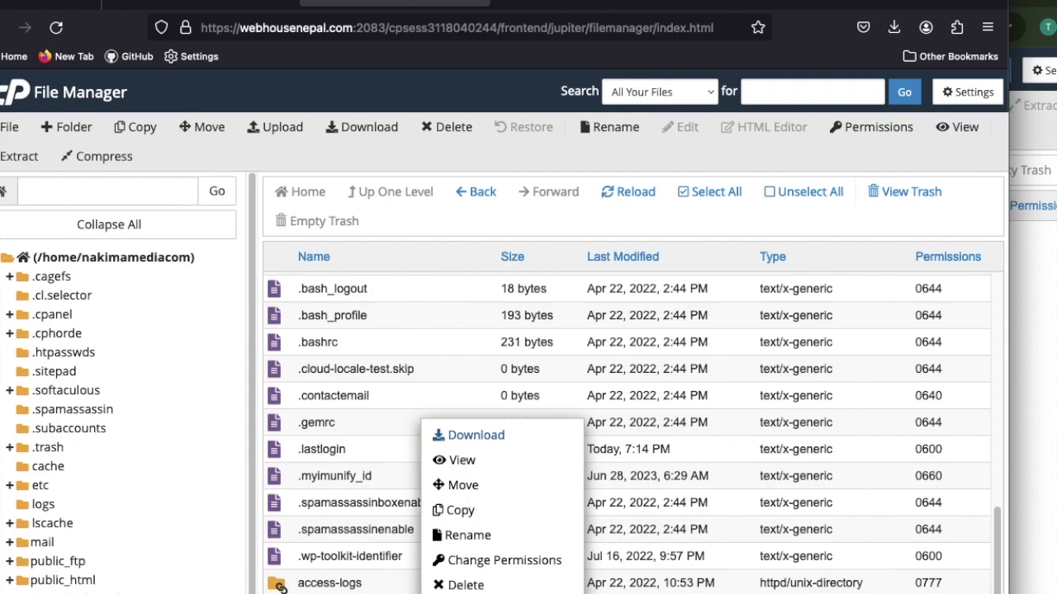
click(488, 443)
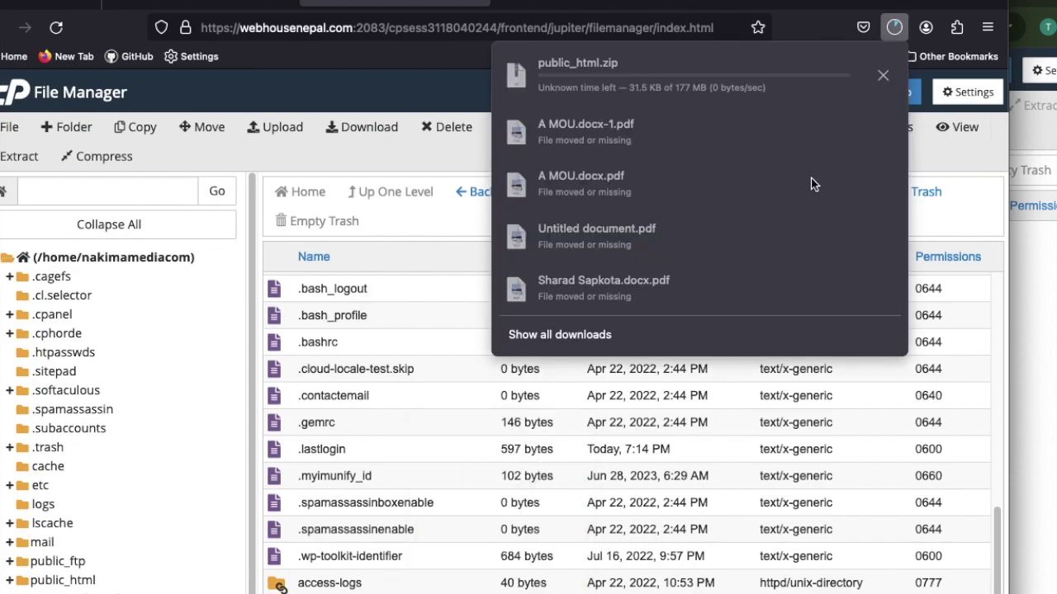
- Dismiss the Firefox downloads panel while public_html.zip keeps downloading
click(993, 4)
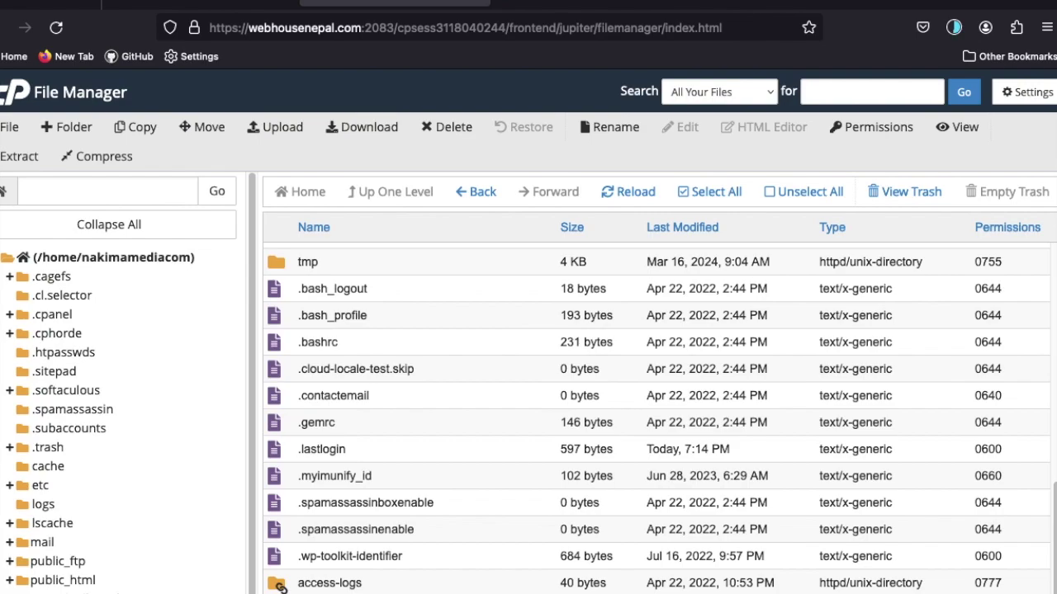
- Inside public_html, choose Edit for wp-config.php to bring up its edit prompt
scroll(656, 417, up, 10)
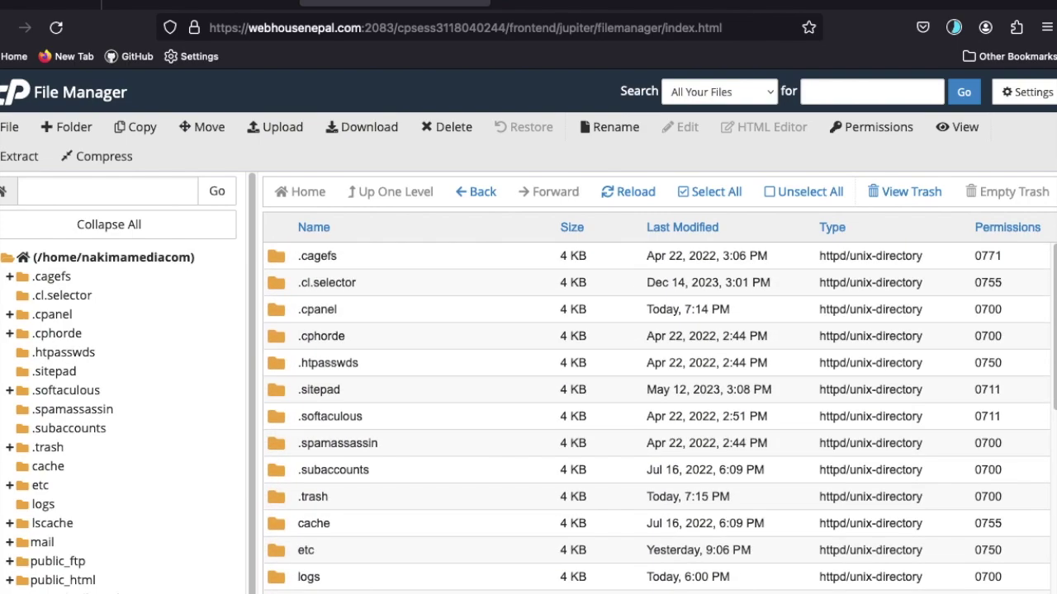
scroll(656, 417, down, 3)
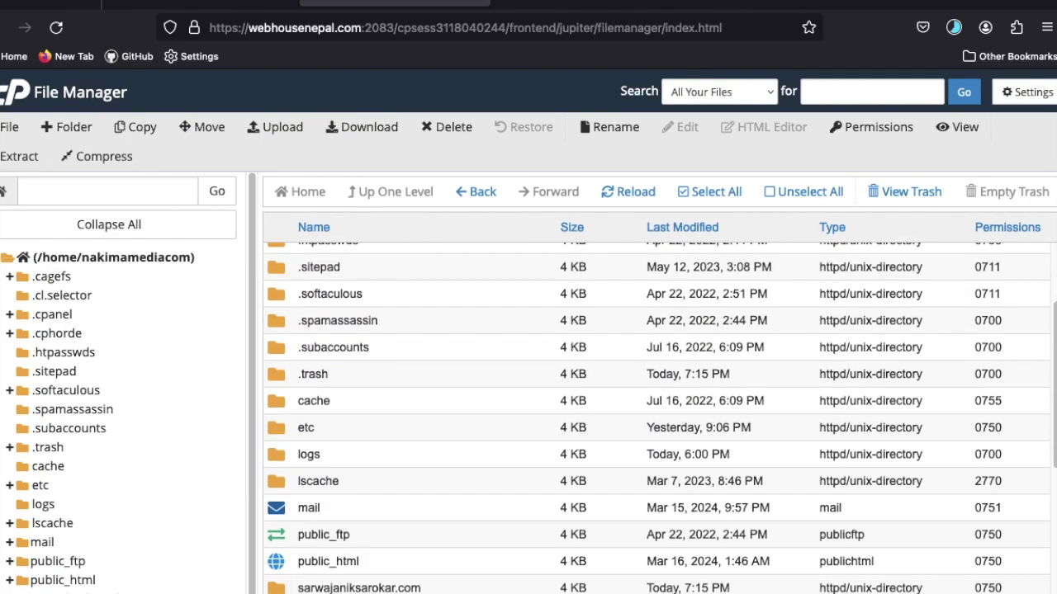
double_click(429, 564)
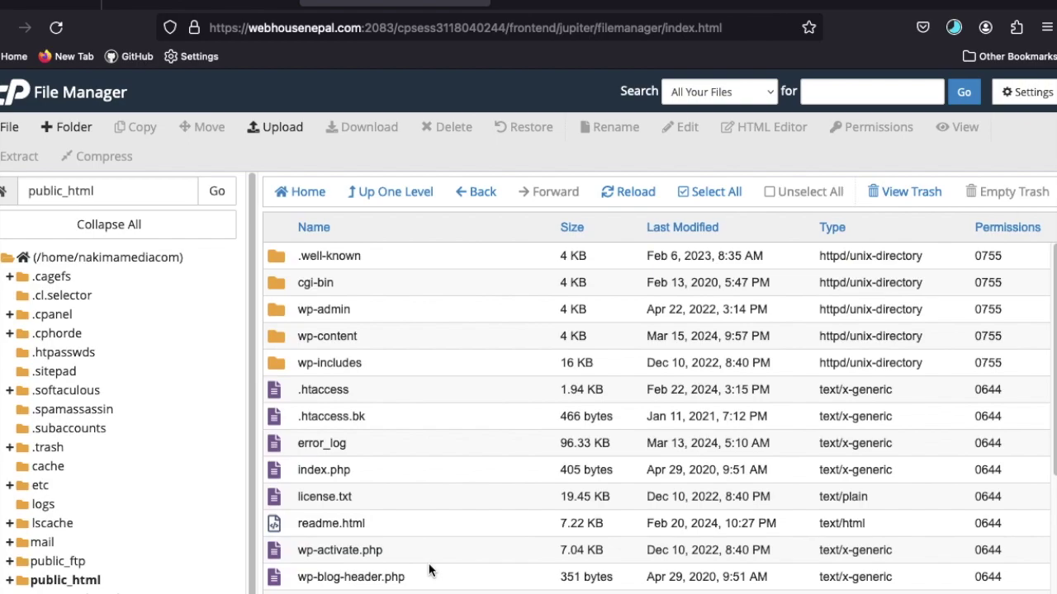
scroll(428, 570, down, 2)
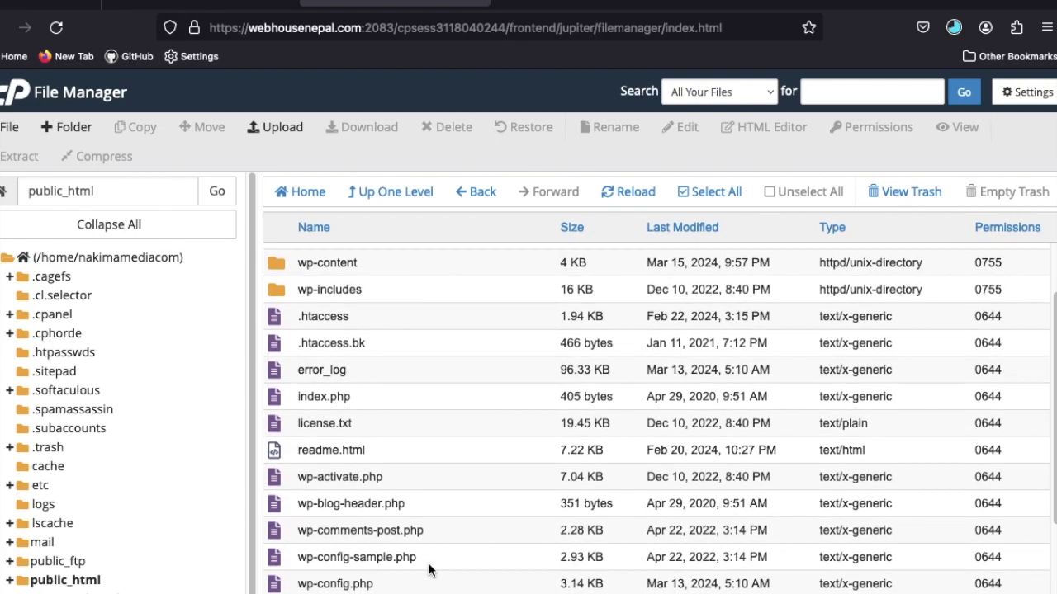
scroll(429, 569, up, 2)
scroll(428, 570, down, 7)
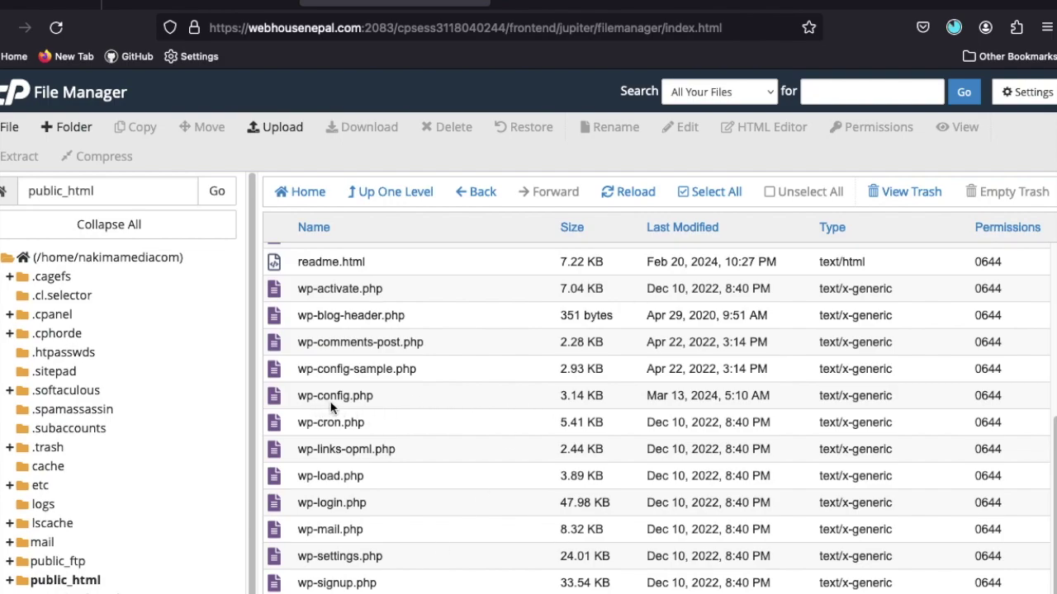
click(400, 397)
right_click(400, 395)
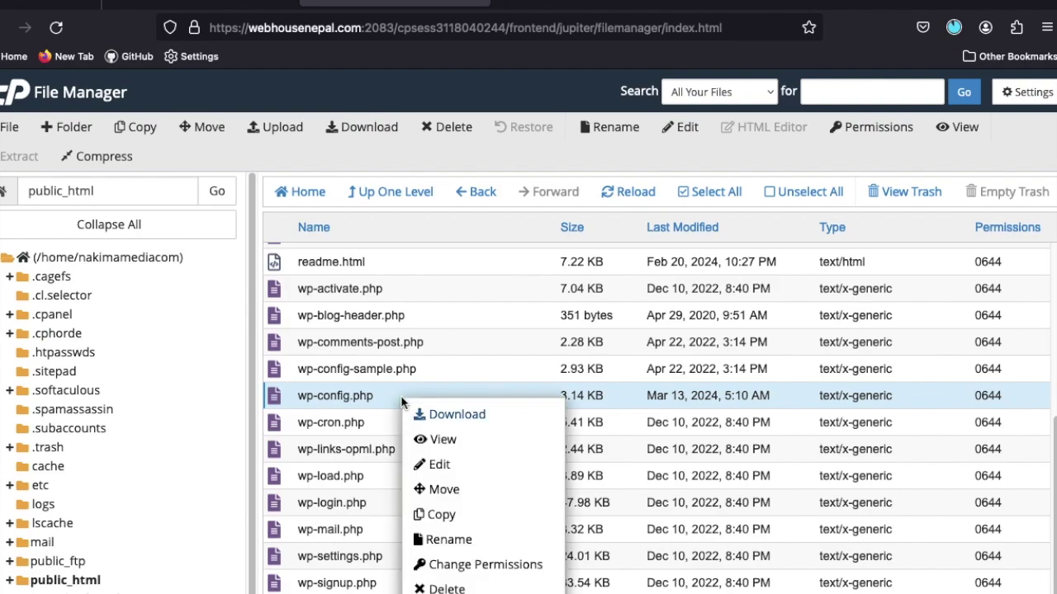
click(442, 464)
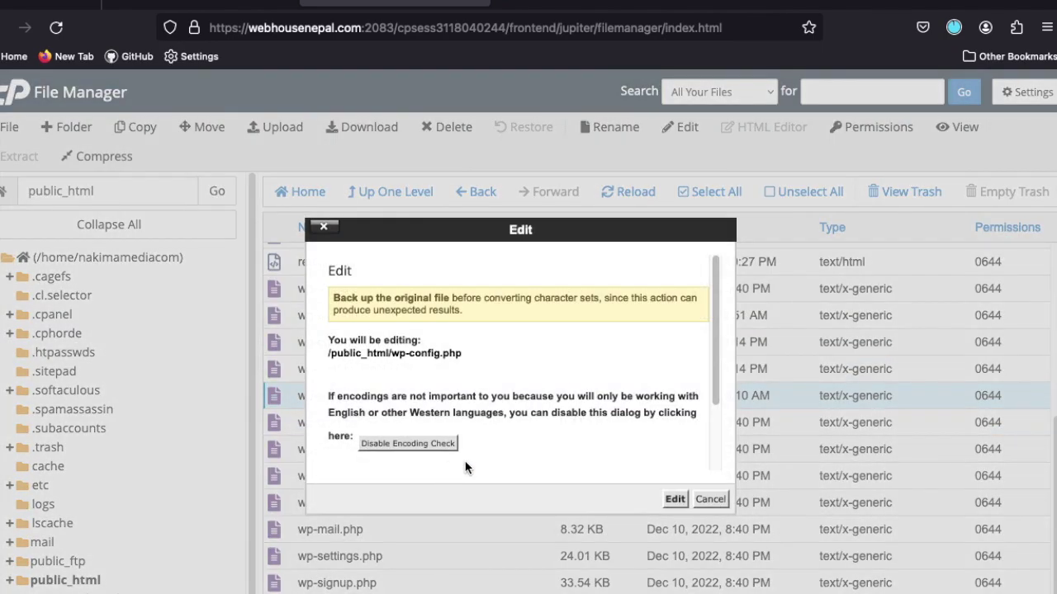
- Read DB_NAME nakimamediacom_media in wp-config.php's code editor, then close the editor
click(675, 500)
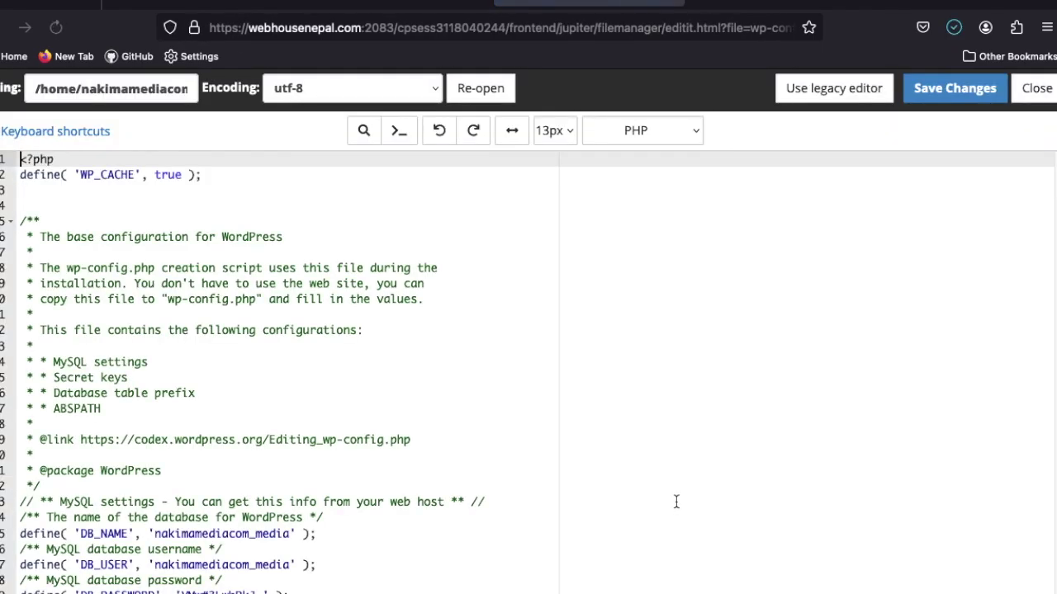
scroll(391, 454, down, 4)
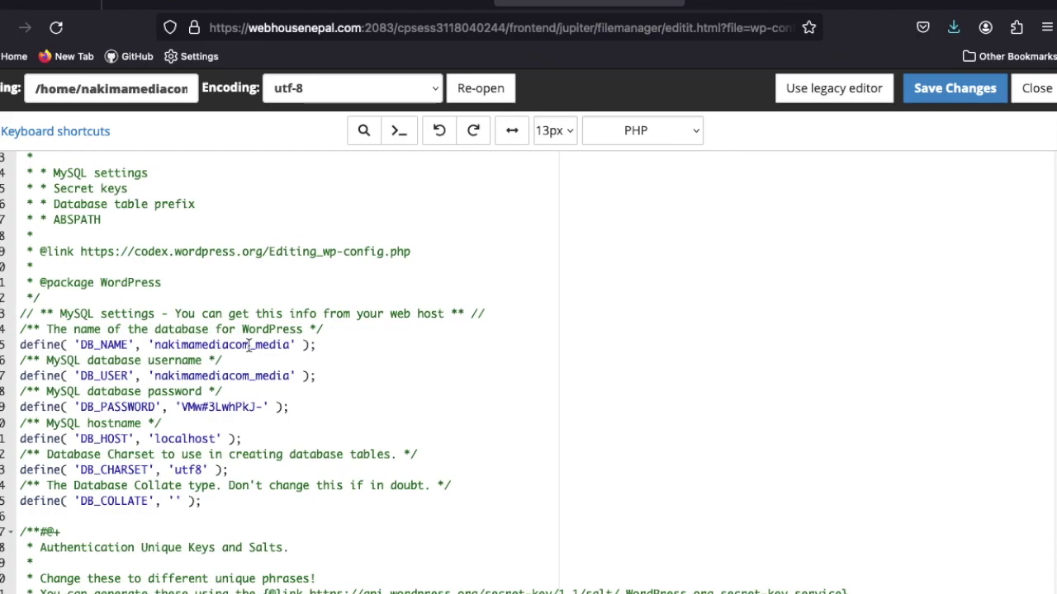
click(405, 5)
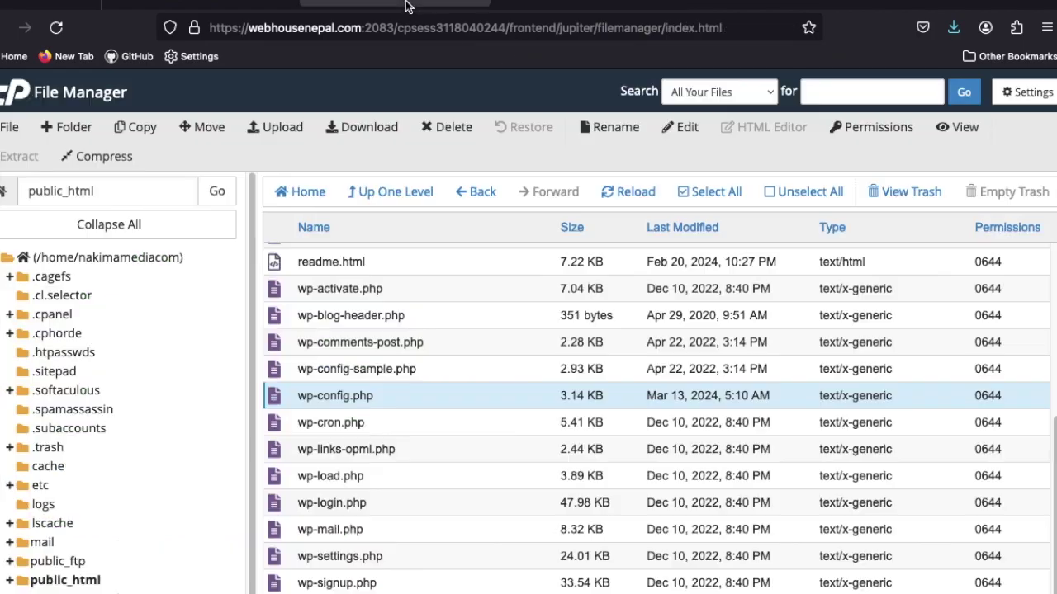
- Verify public_html.zip finished downloading and return to the cPanel Tools home page
click(10, 98)
click(953, 27)
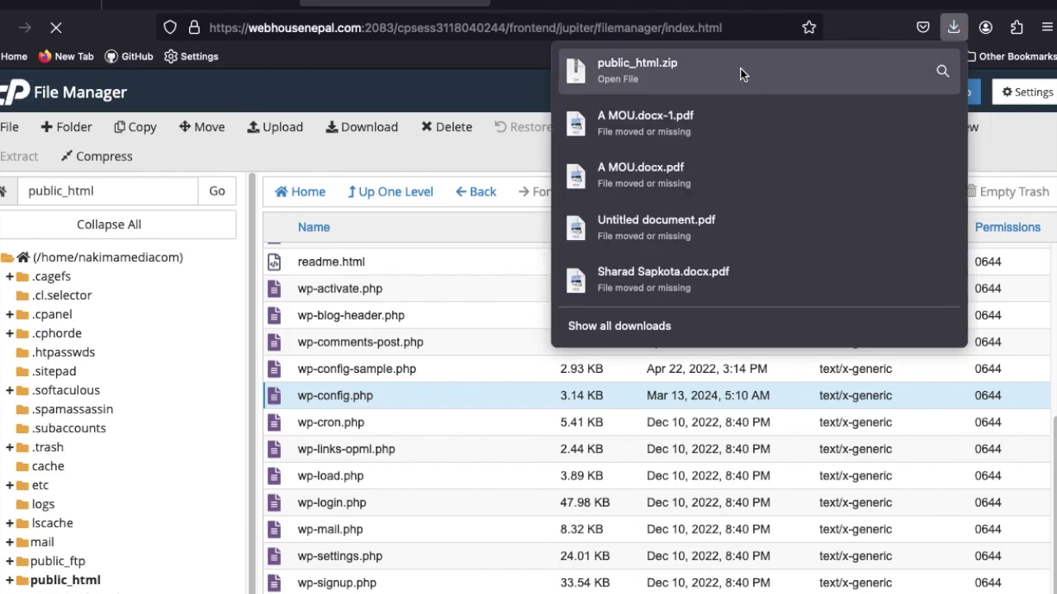
click(378, 58)
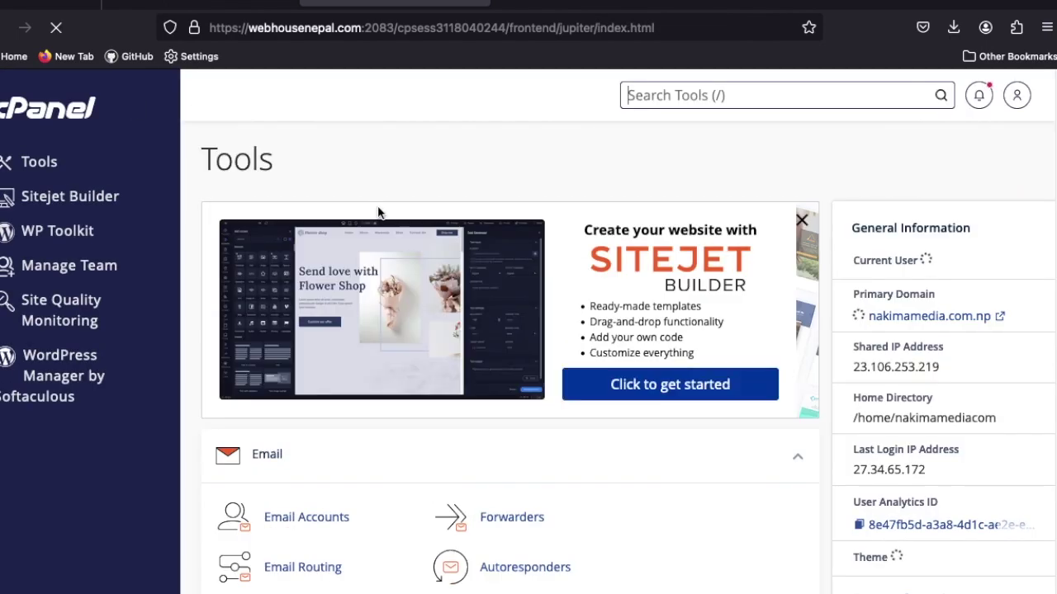
- Launch phpMyAdmin from the Databases section of the cPanel Tools page
scroll(510, 373, down, 10)
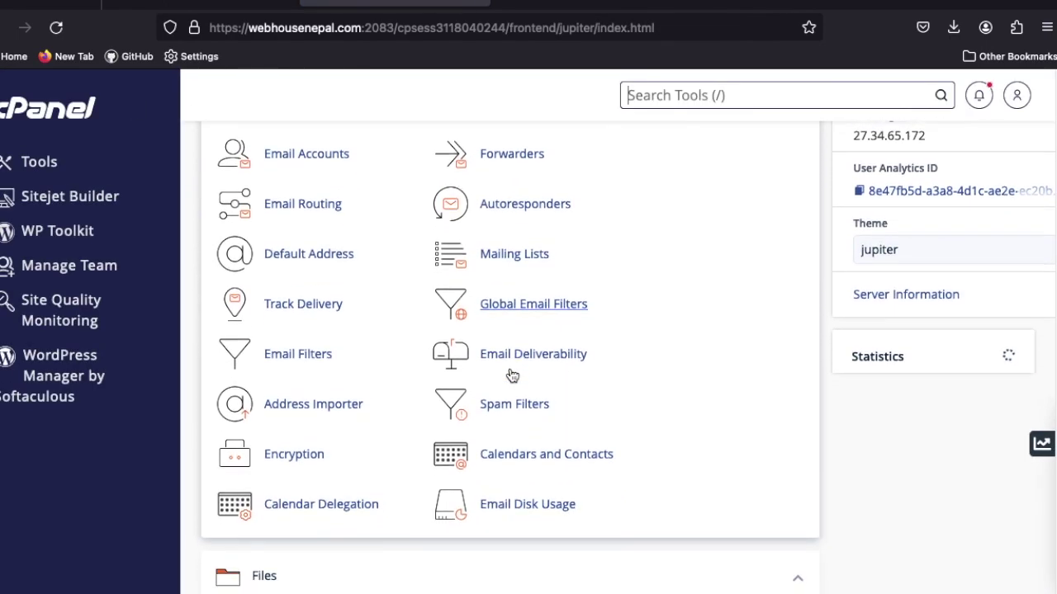
scroll(509, 372, down, 6)
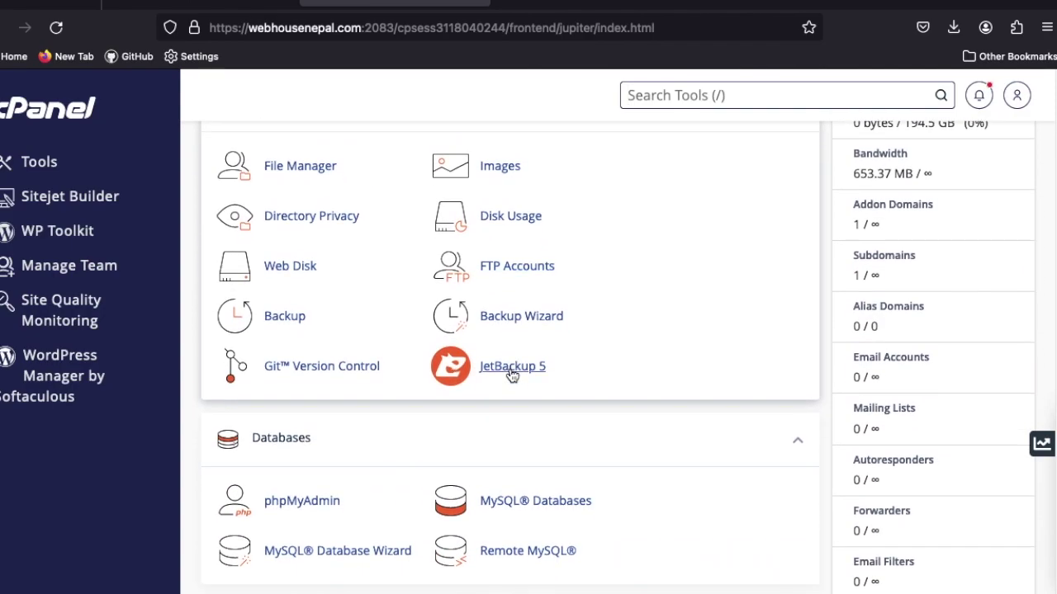
click(305, 514)
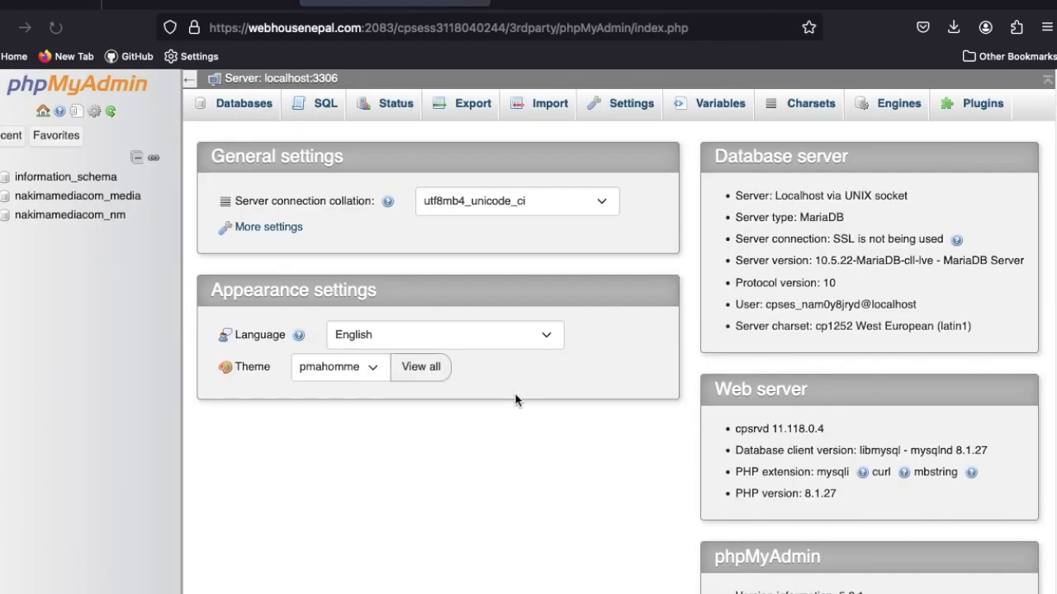
- Check all 36 tables of nakimamediacom_media and go to its Export page
click(76, 198)
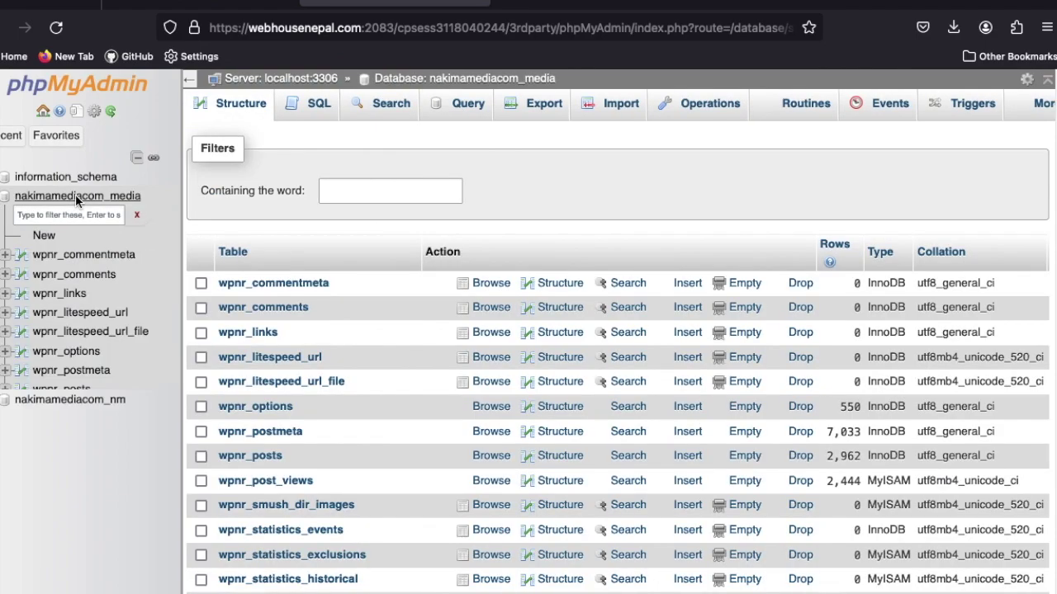
scroll(360, 409, down, 4)
scroll(360, 408, down, 5)
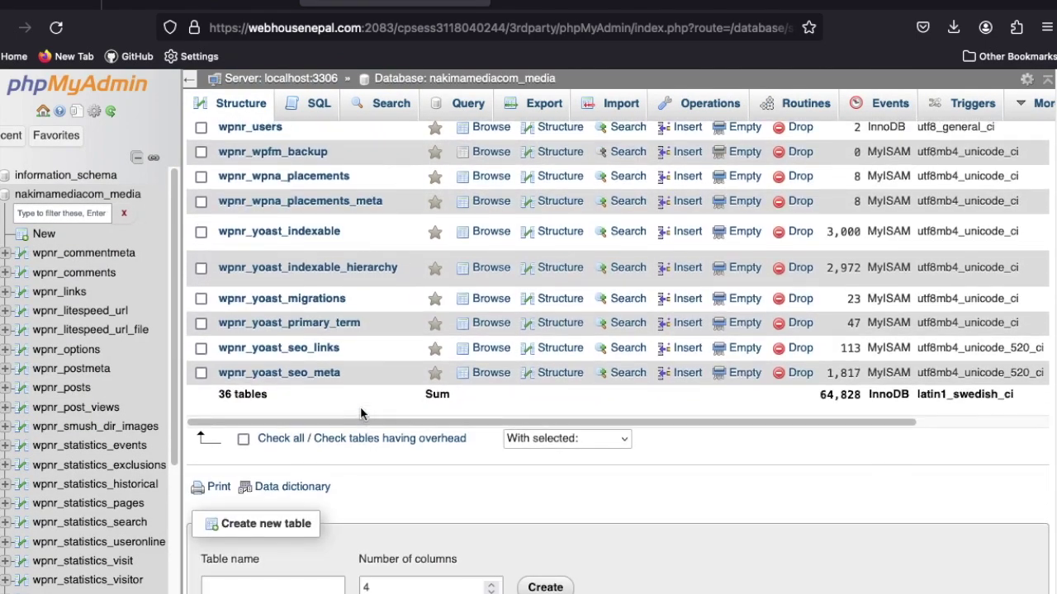
click(244, 442)
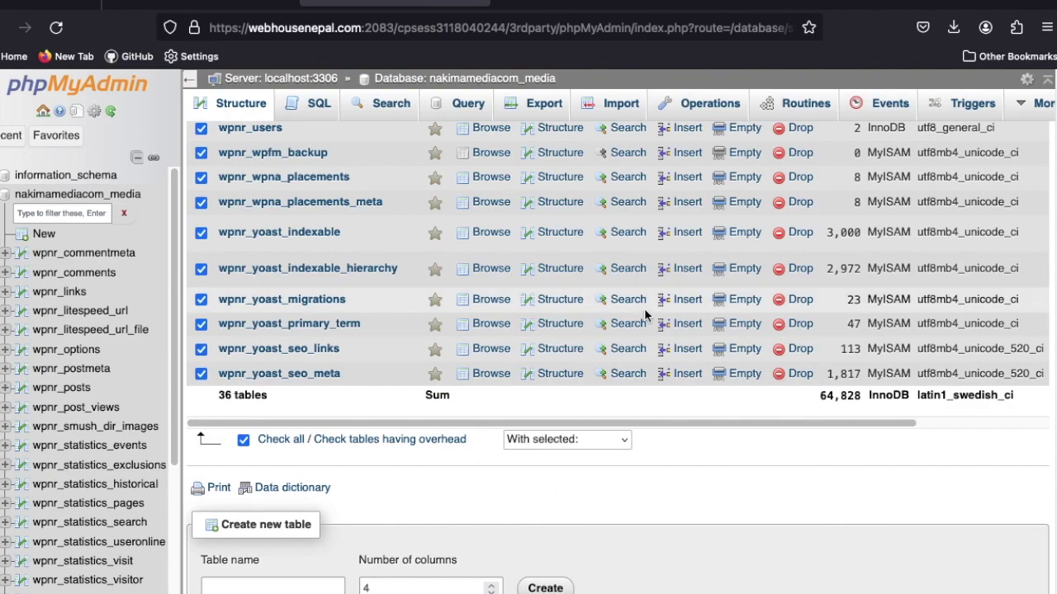
click(537, 114)
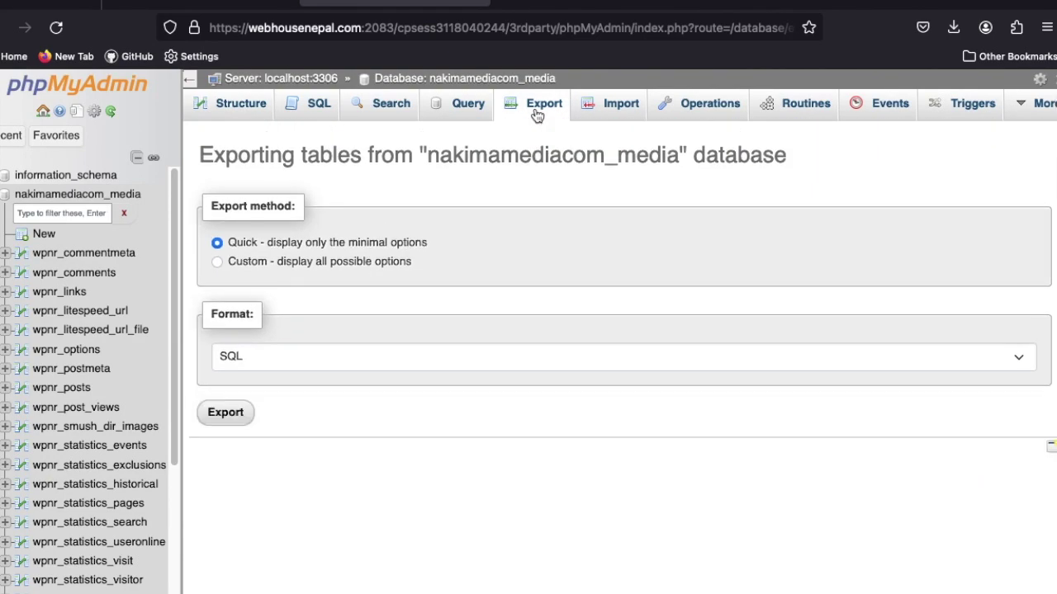
- Export nakimamediacom_media as a Quick SQL file, then return to the VIDEO checklist
click(225, 412)
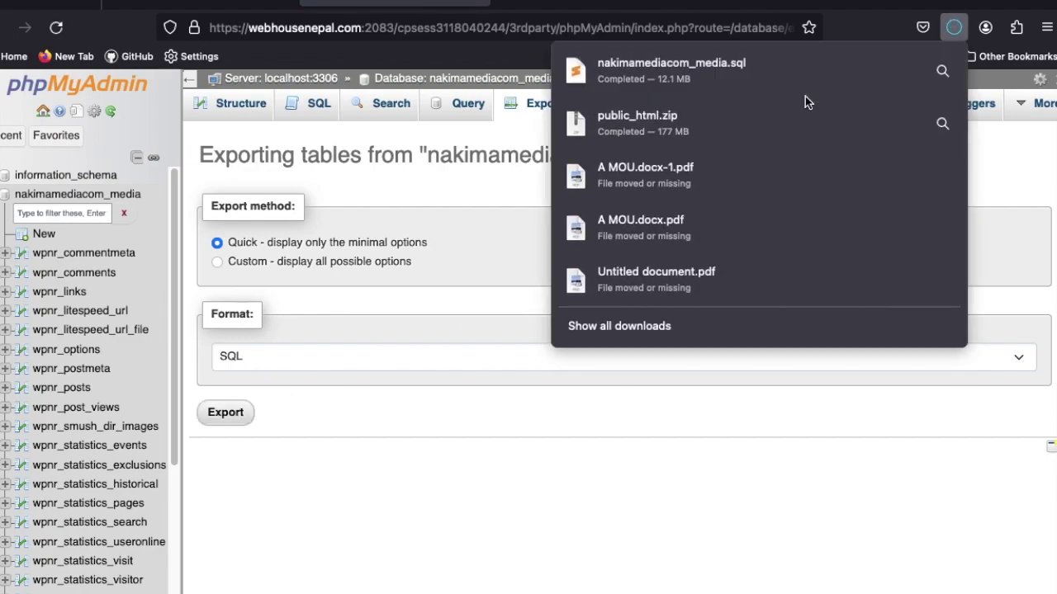
click(759, 9)
click(759, 8)
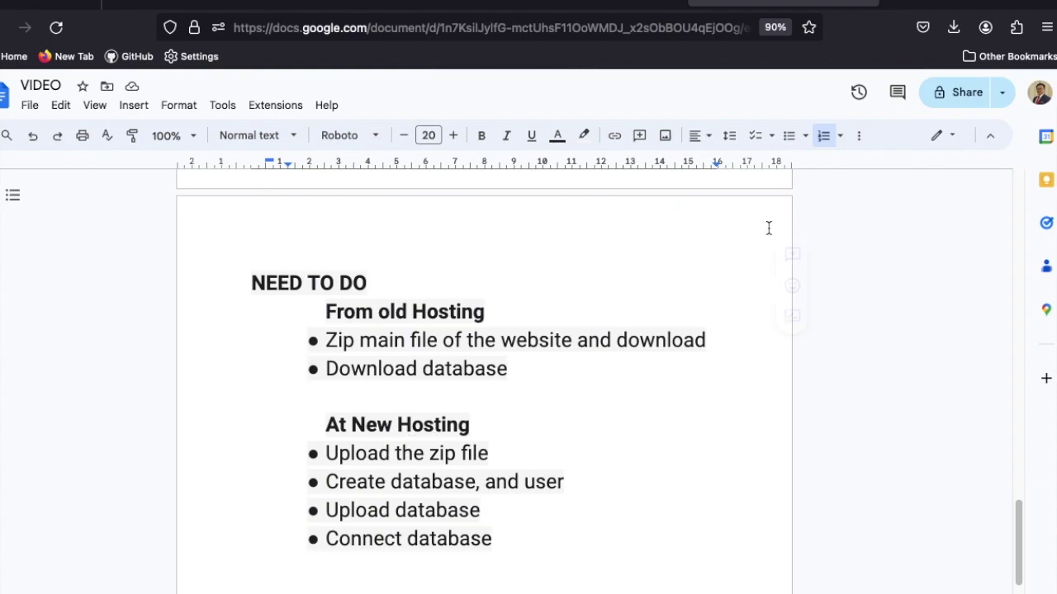
- Show nakimamediacom_media.sql from Firefox's recent downloads in the Finder Downloads folder
click(952, 28)
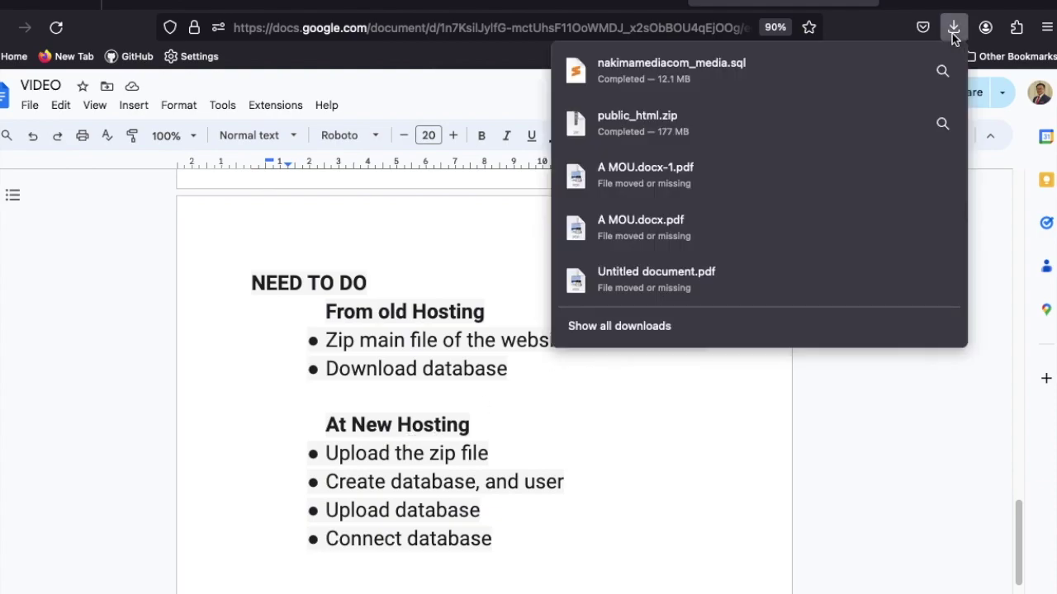
right_click(792, 73)
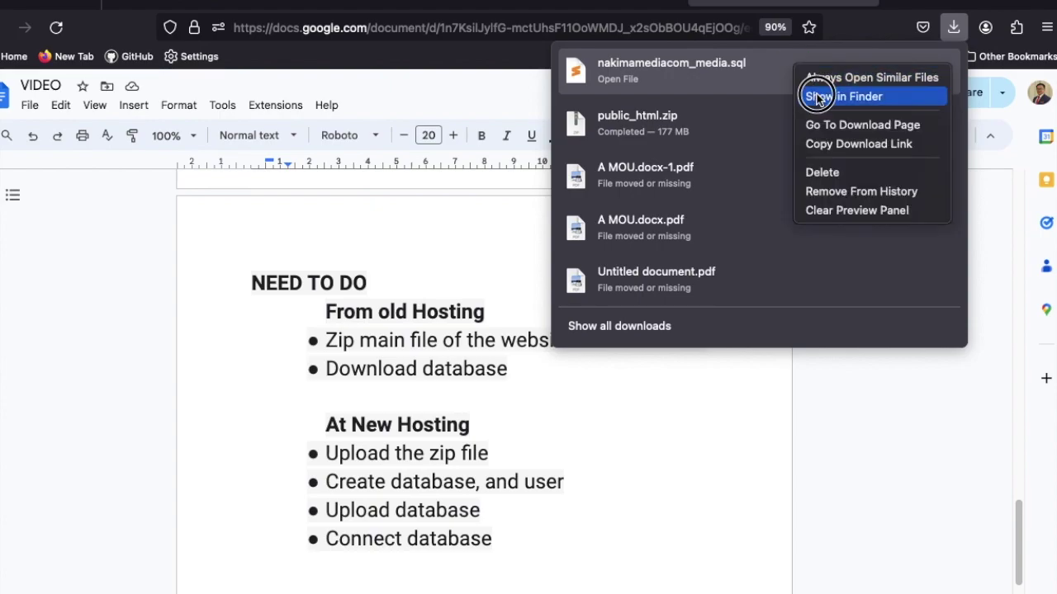
click(817, 97)
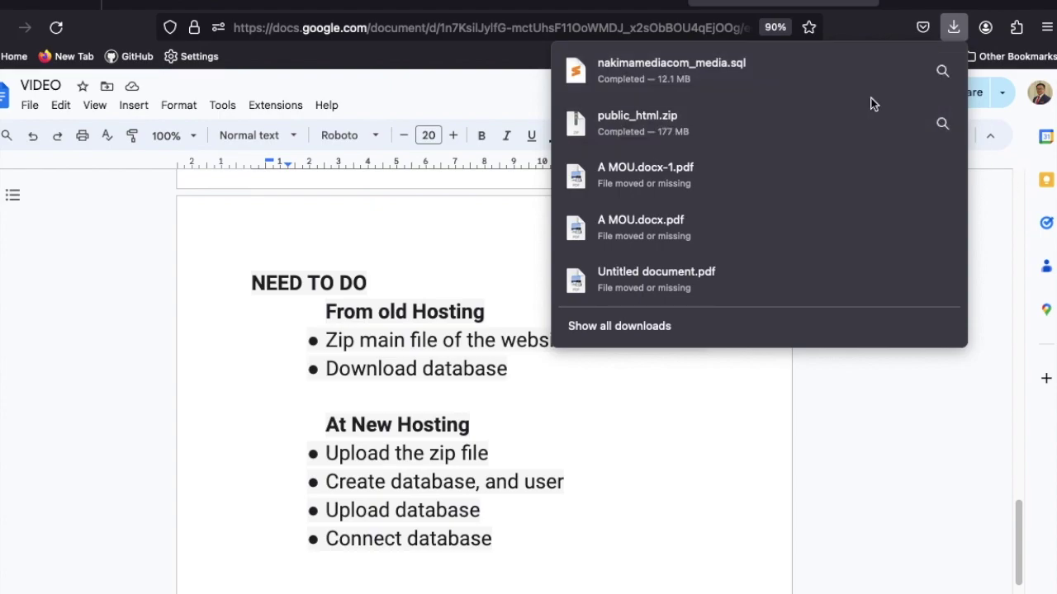
right_click(854, 80)
click(873, 105)
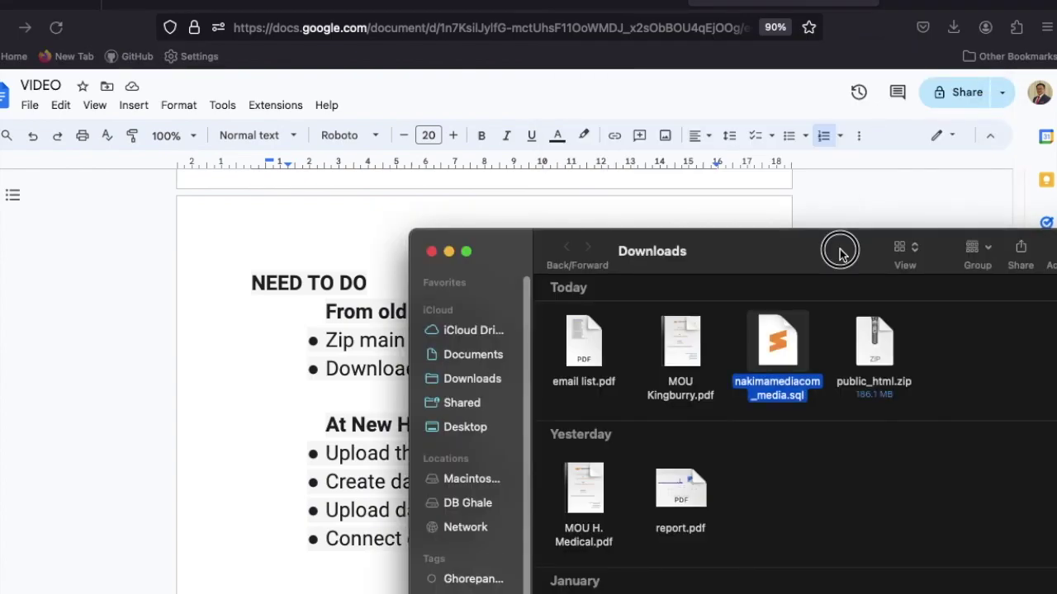
- Drag nakimamediacom_media.sql and public_html.zip out of Downloads, then close the Finder window
drag(841, 252, 773, 254)
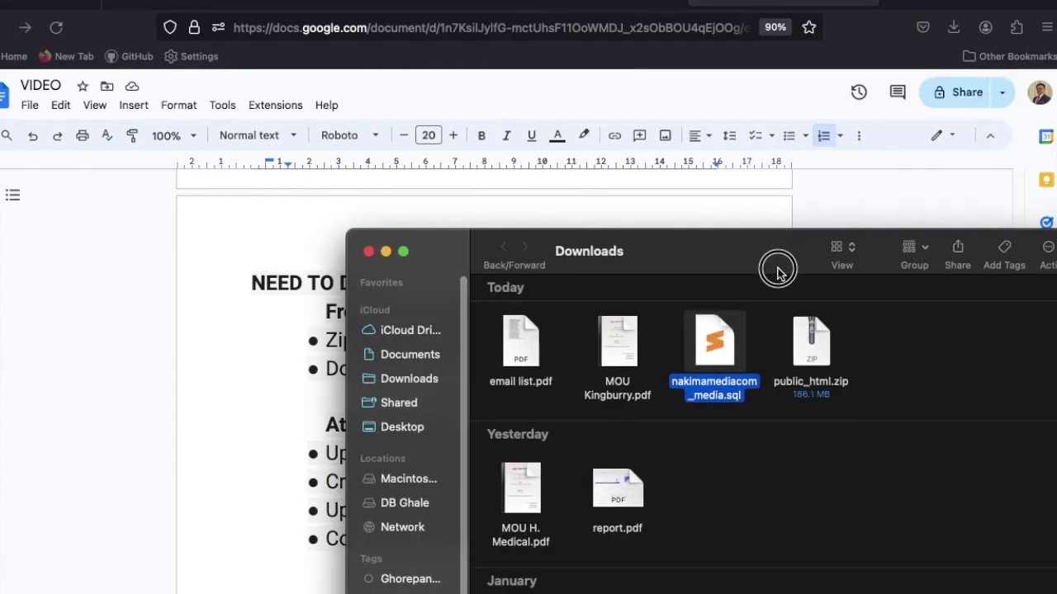
super+click(809, 349)
drag(809, 349, 1055, 157)
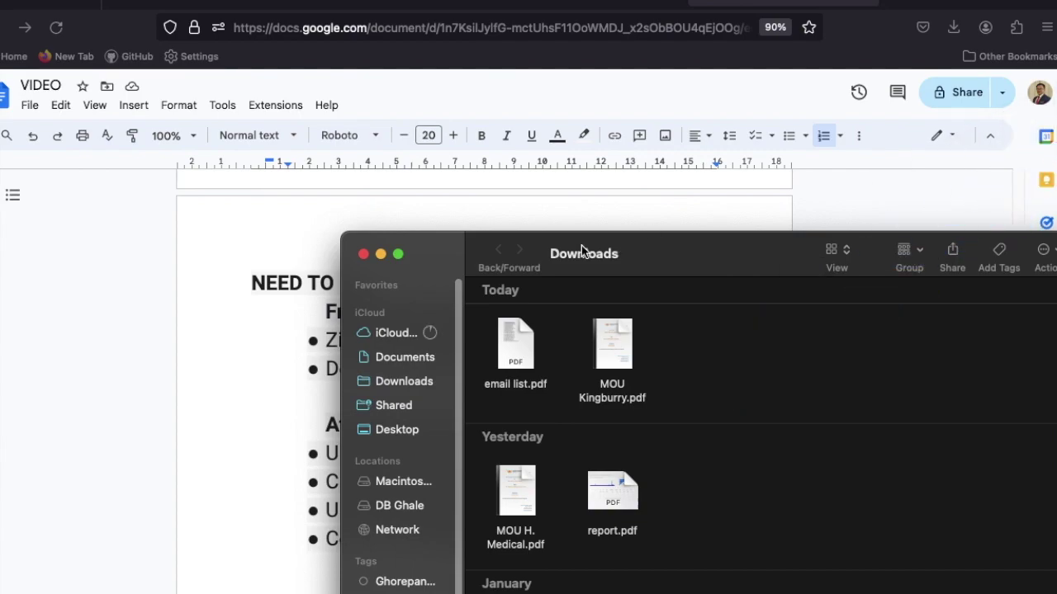
click(364, 254)
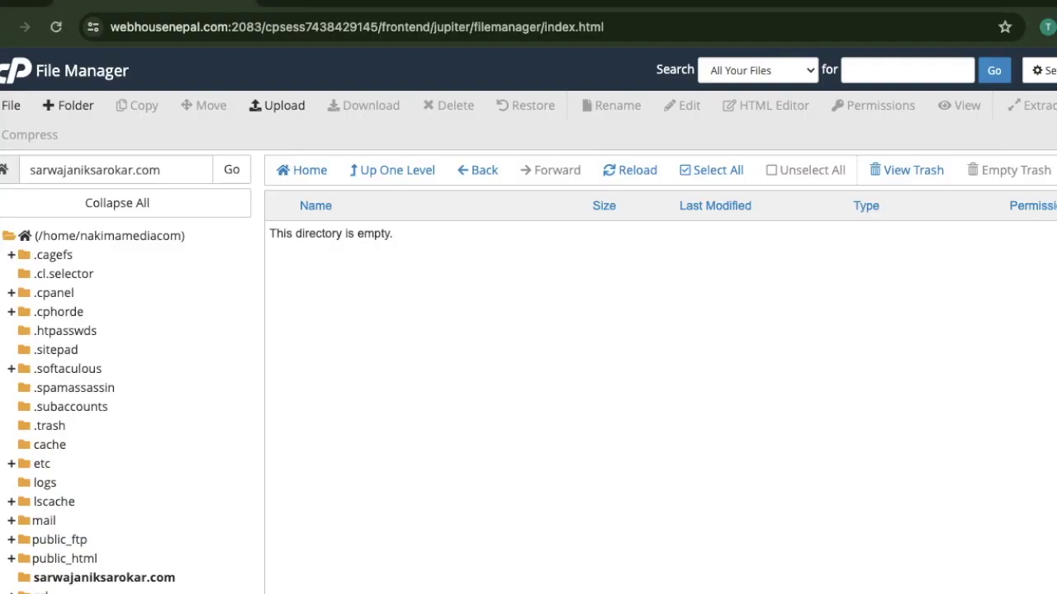
click(385, 6)
click(326, 28)
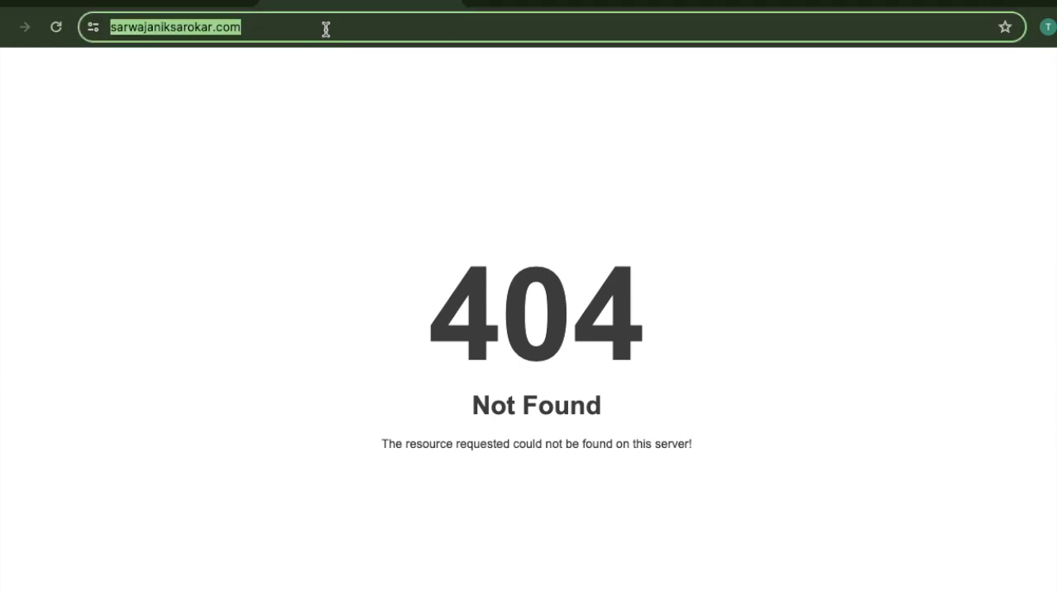
click(206, 7)
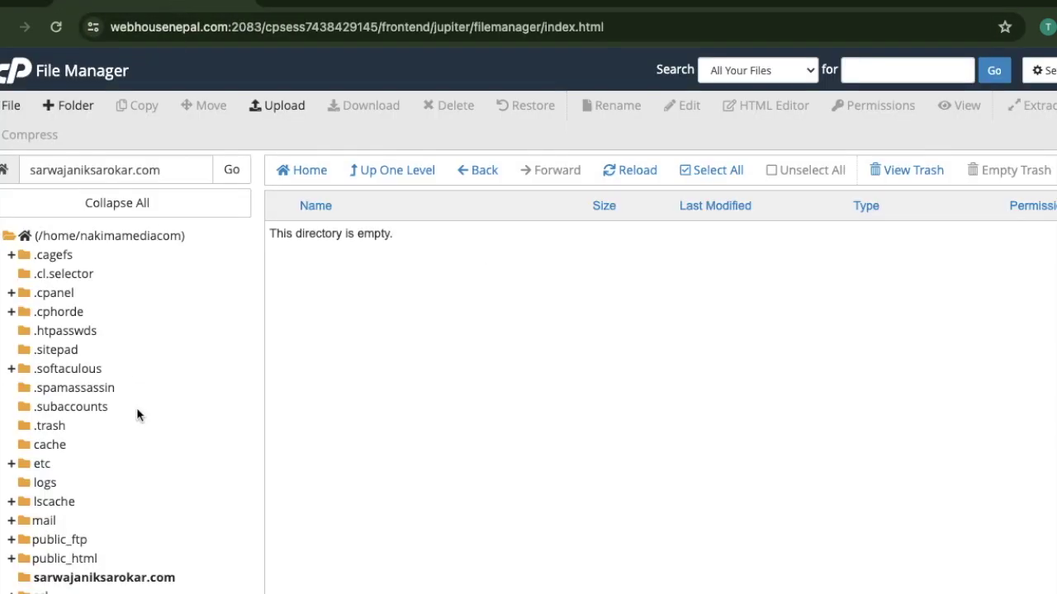
click(130, 578)
- Pick public_html.zip for upload to /home/nakimamediacom/sarwajaniksarokar.com
click(278, 105)
click(541, 354)
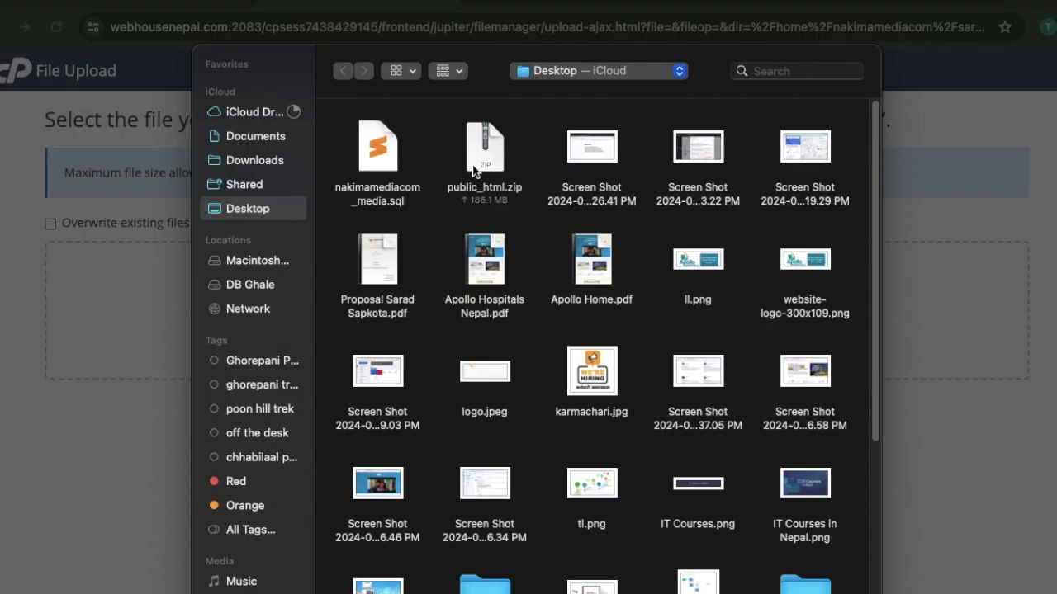
double_click(475, 169)
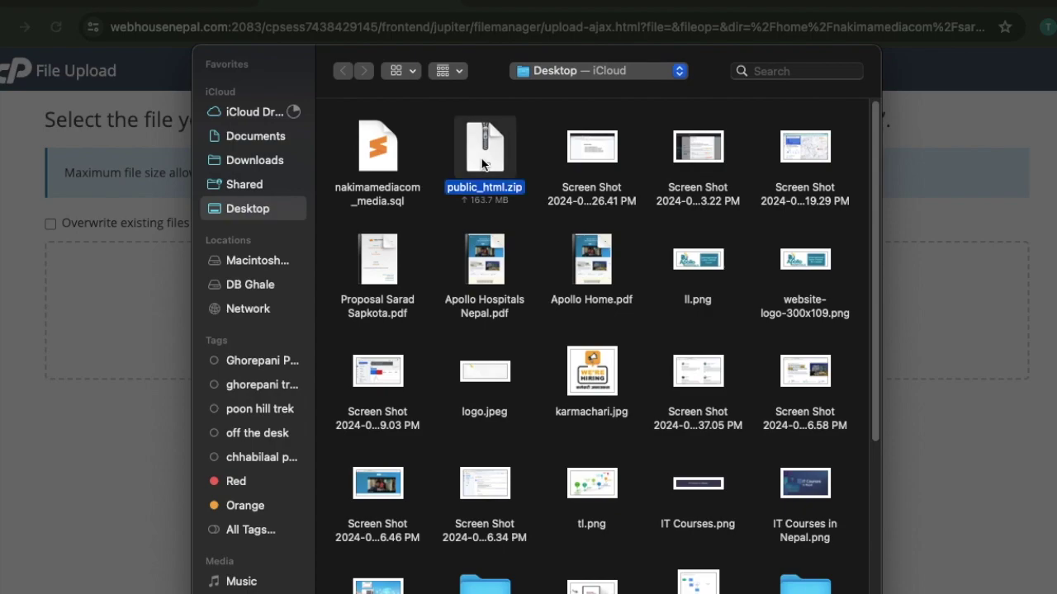
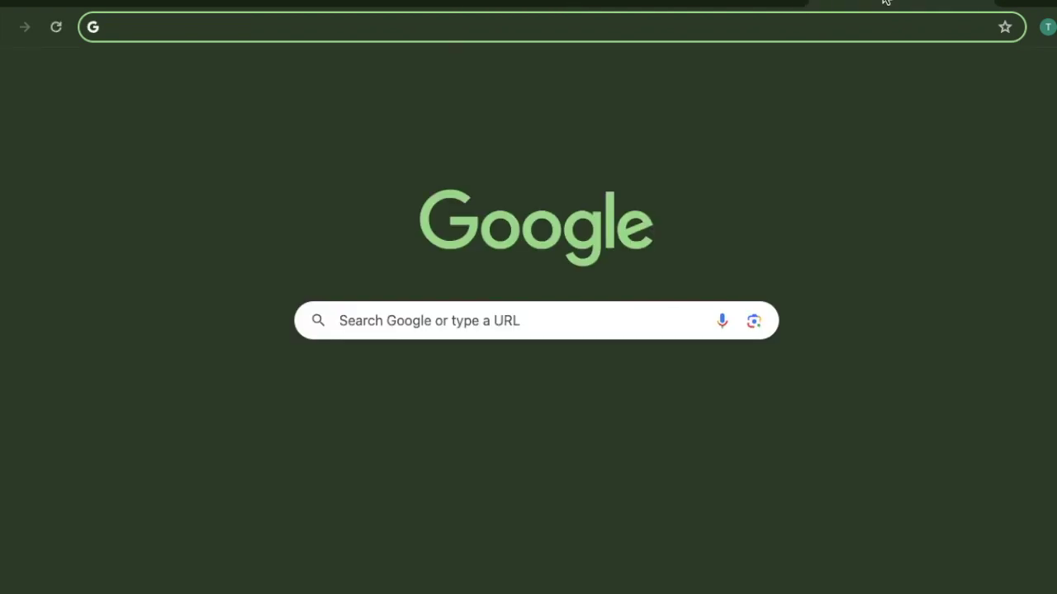
- Fix the typo and search the web for 'who is'
key(BackSpace)
key(BackSpace)
text(is)
key(Return)
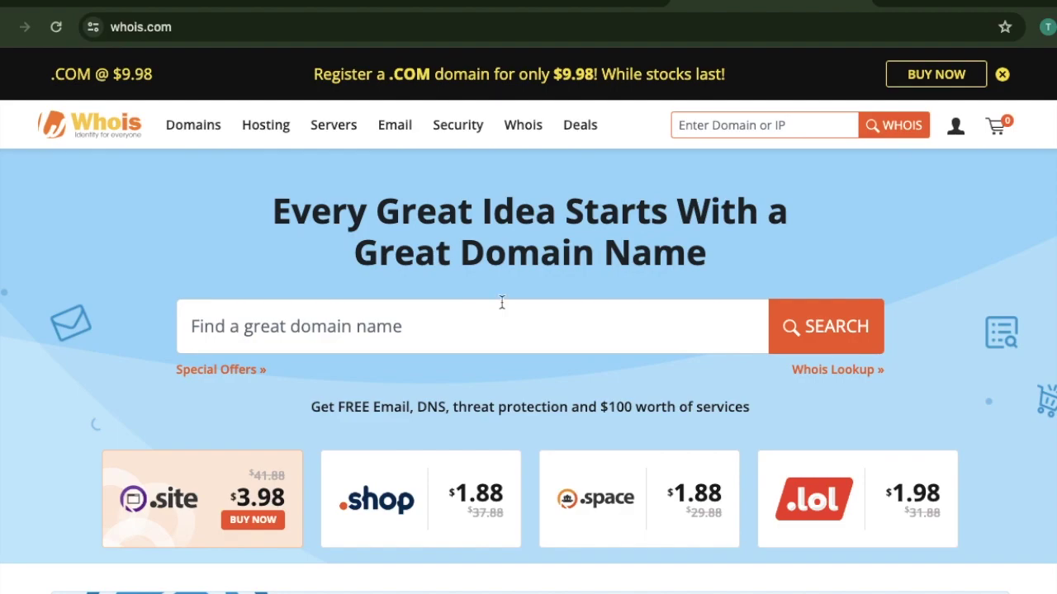
- Look up sarwajaniksarokar.com on Whois.com to confirm ns1/ns2.webhousenepal.com name servers
click(521, 143)
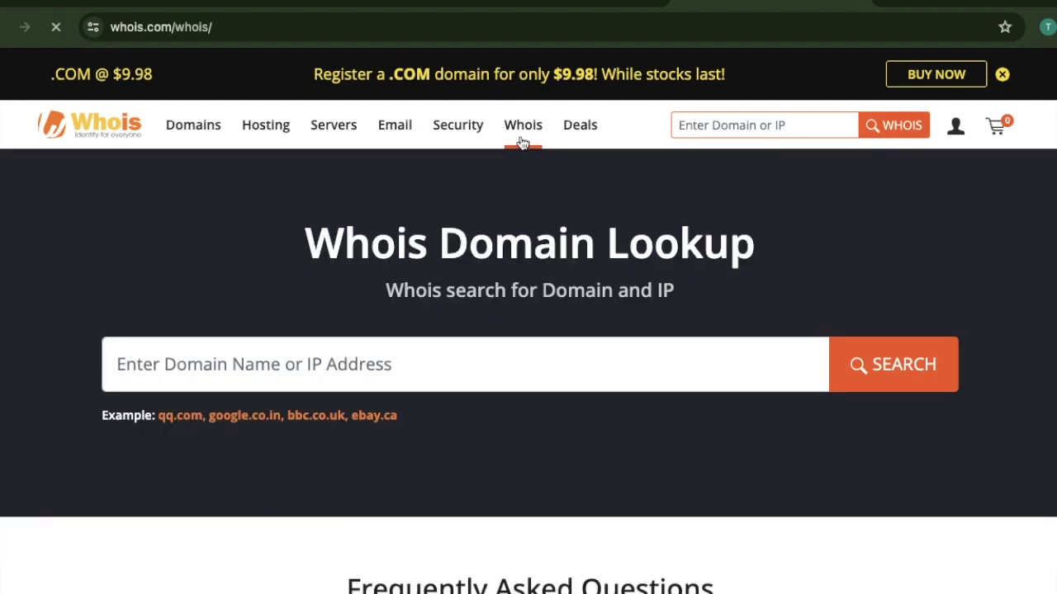
click(463, 354)
text(https://sarwajaniksarokar.com/)
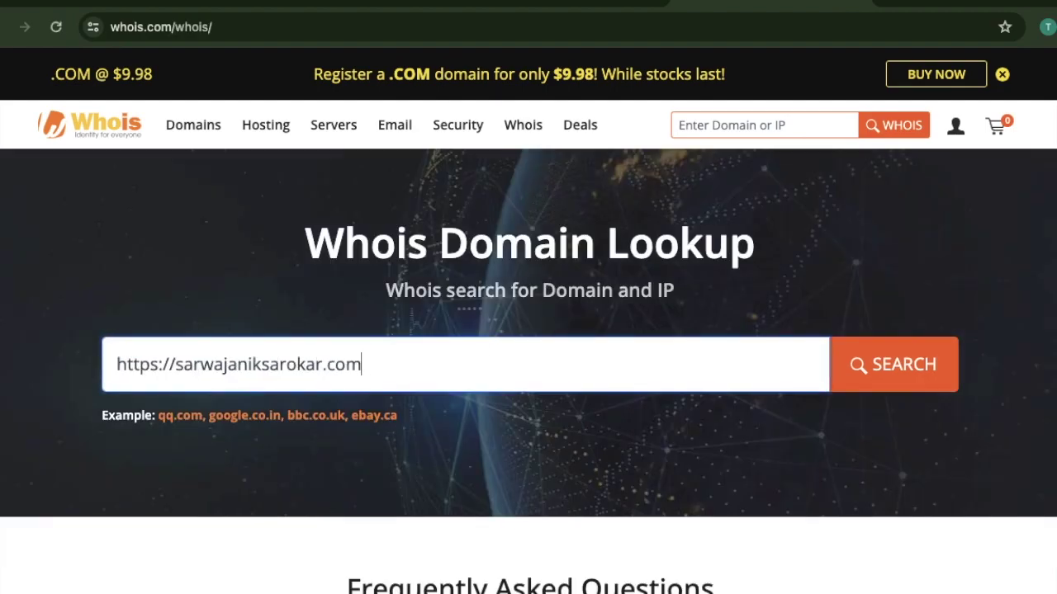
drag(178, 366, 27, 361)
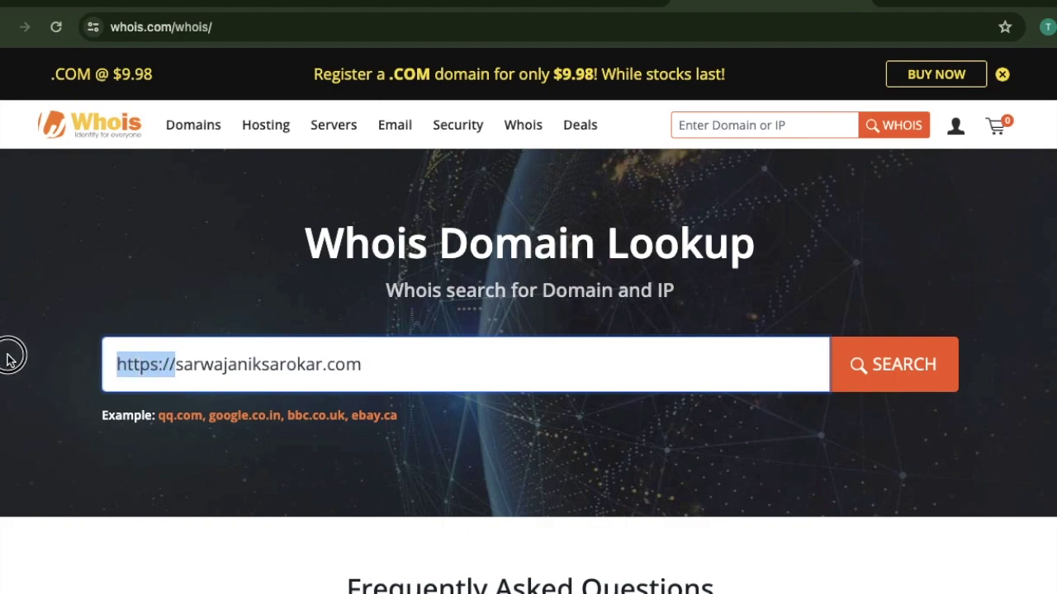
key(BackSpace)
click(892, 380)
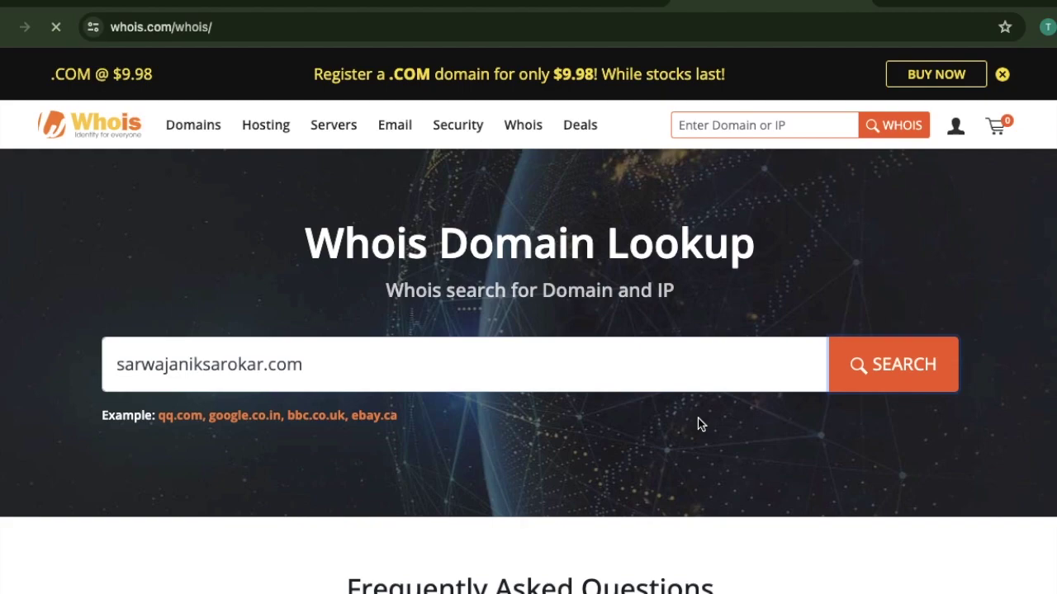
scroll(585, 504, down, 1)
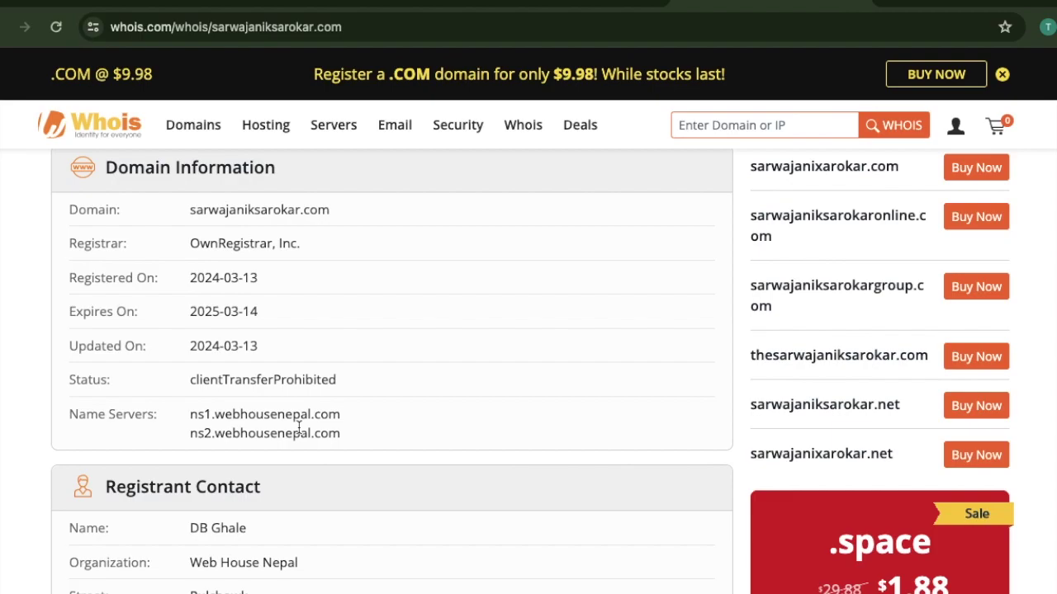
- Refresh File Manager and extract the uploaded public_html.zip into the sarwajaniksarokar.com folder
click(360, 3)
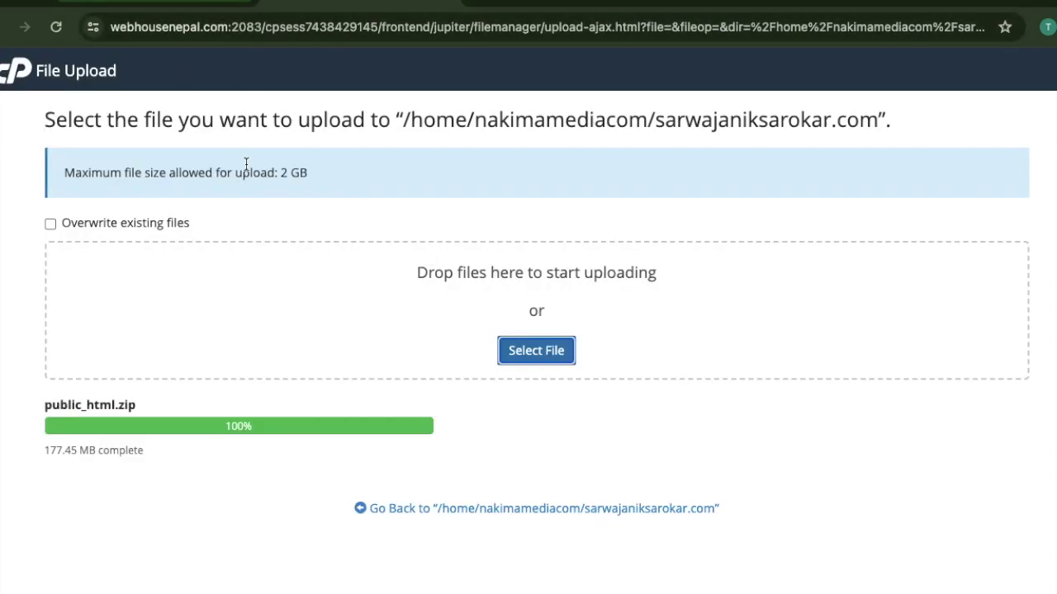
click(177, 2)
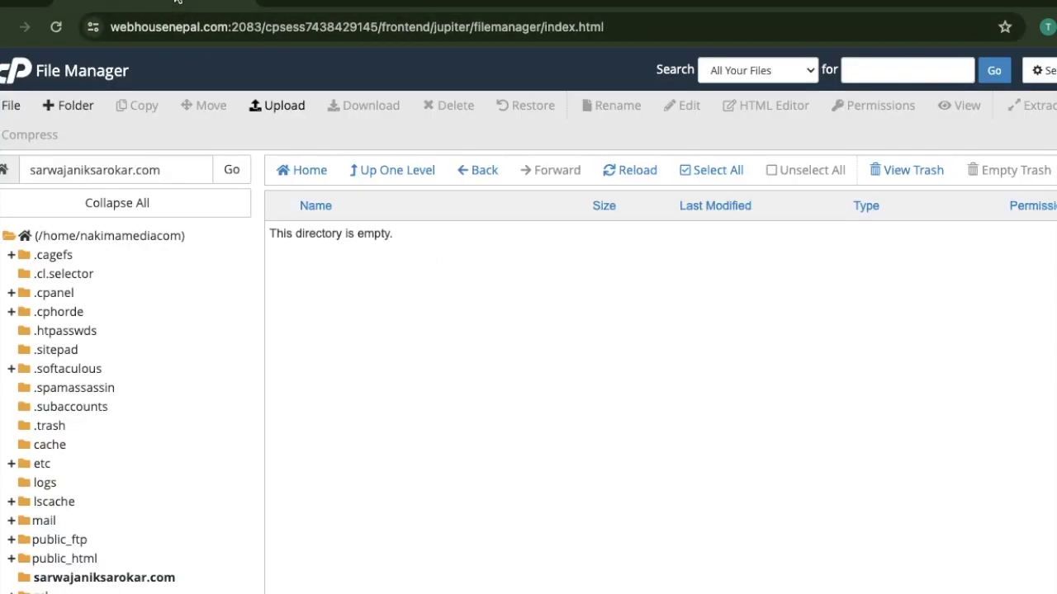
click(634, 172)
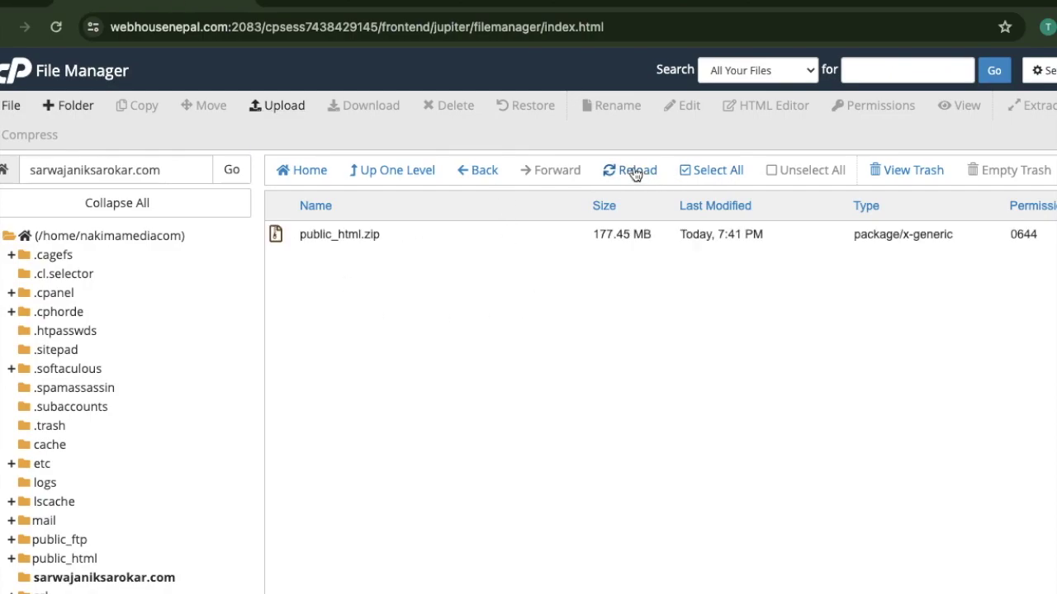
click(491, 229)
right_click(492, 229)
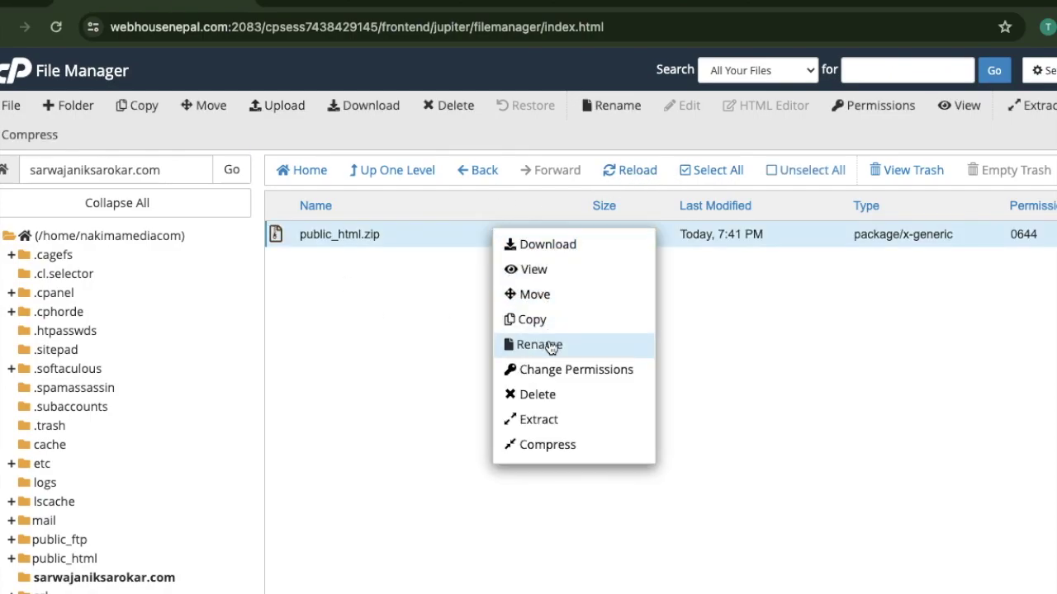
click(541, 421)
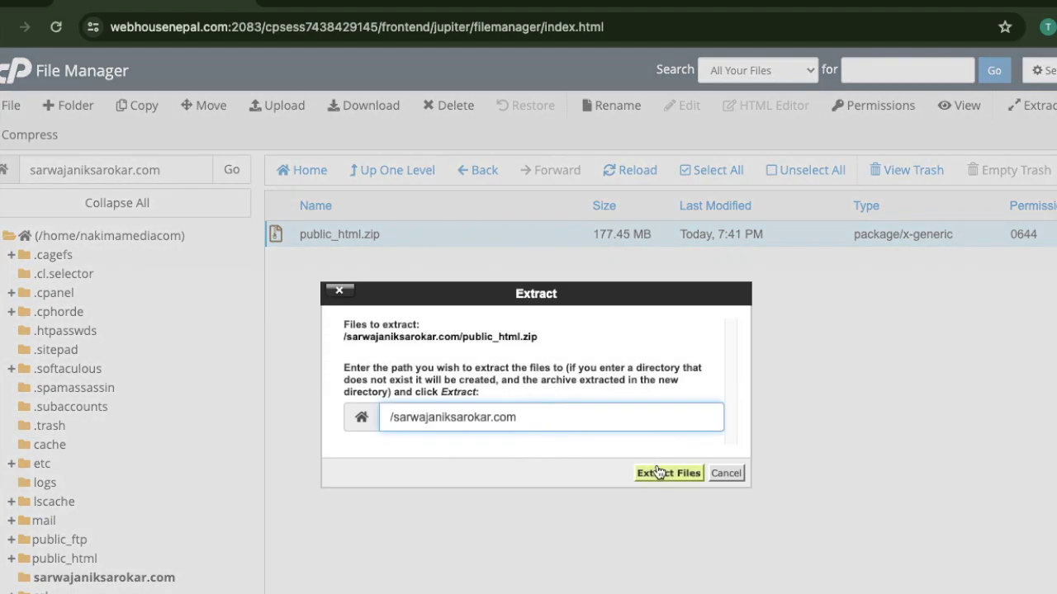
click(660, 473)
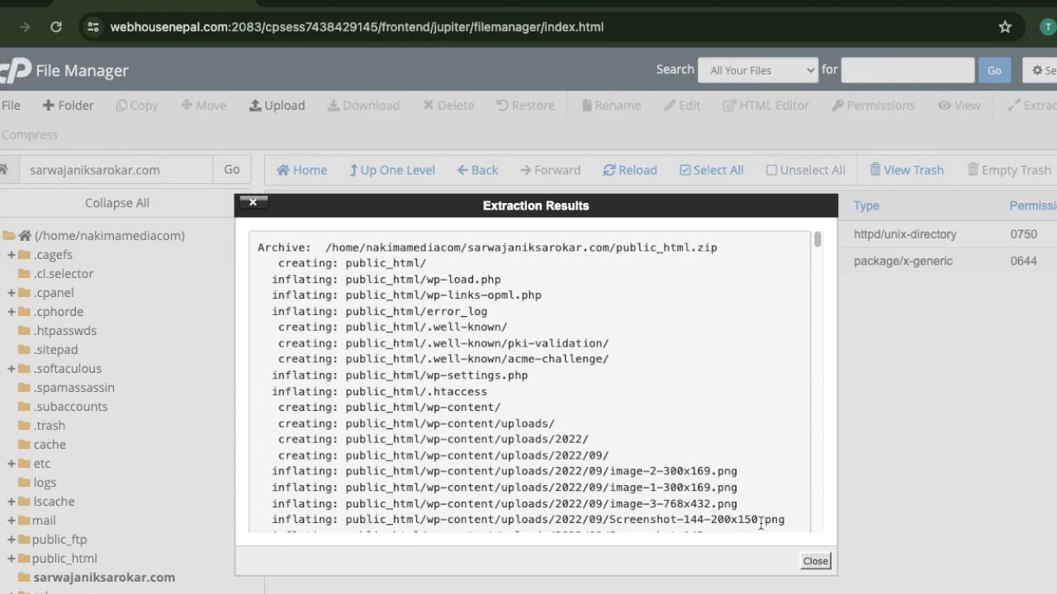
click(813, 562)
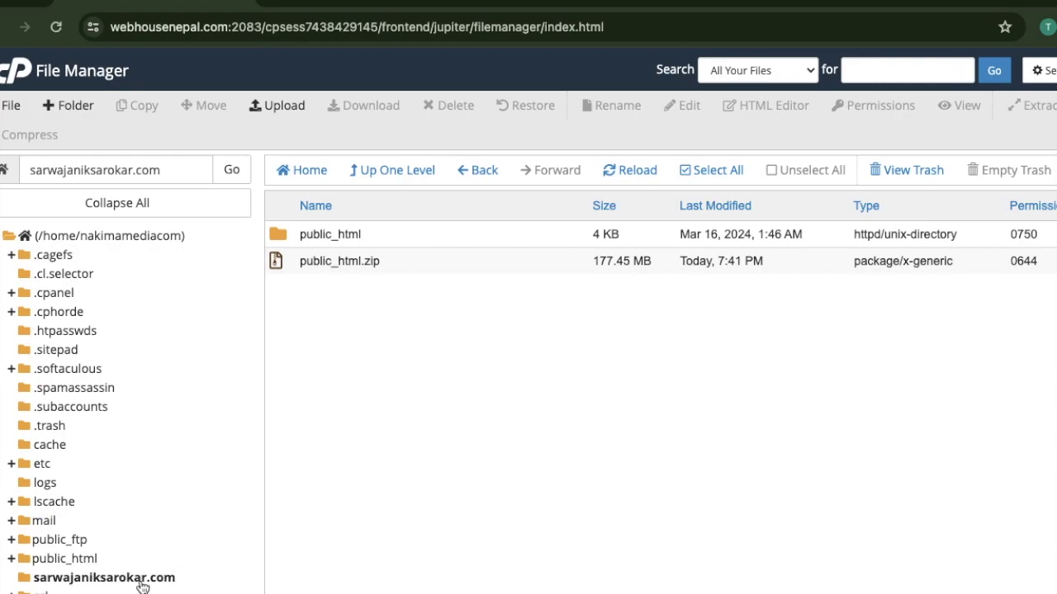
- Move every file in public_html up into /sarwajaniksarokar.com/
double_click(427, 237)
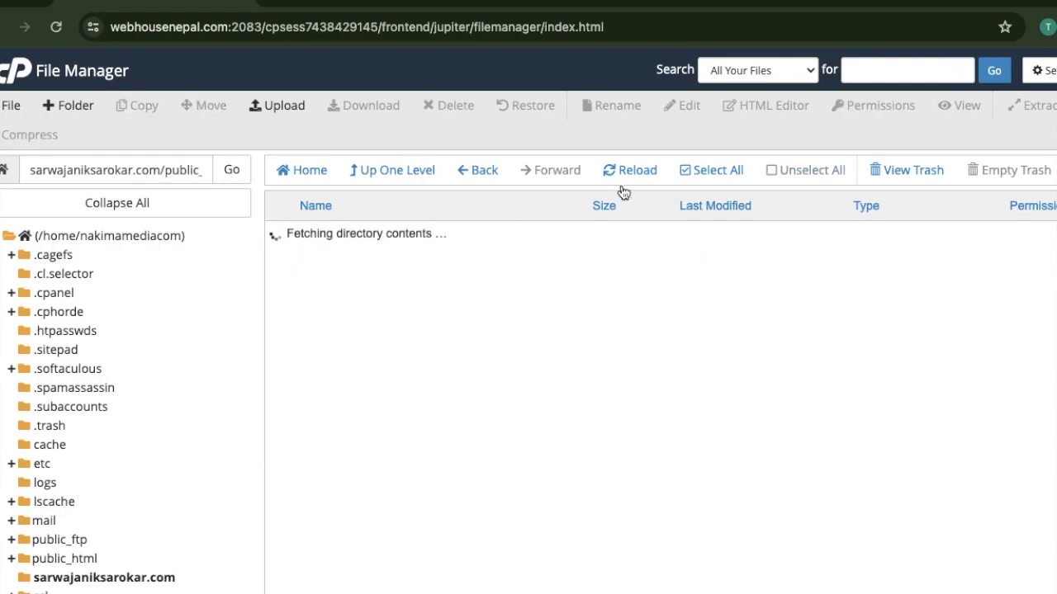
click(685, 171)
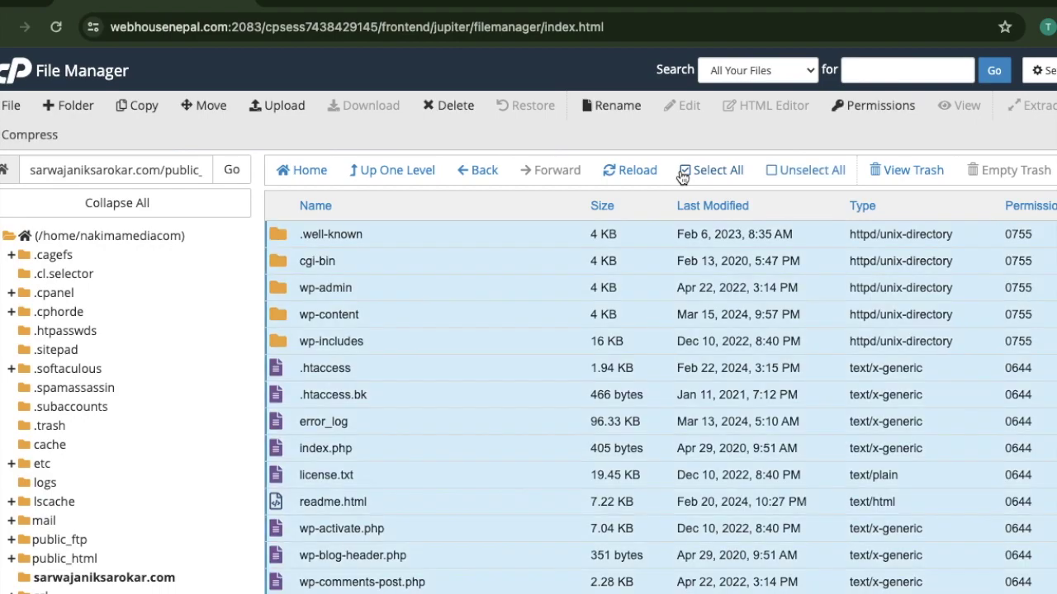
right_click(536, 237)
click(550, 245)
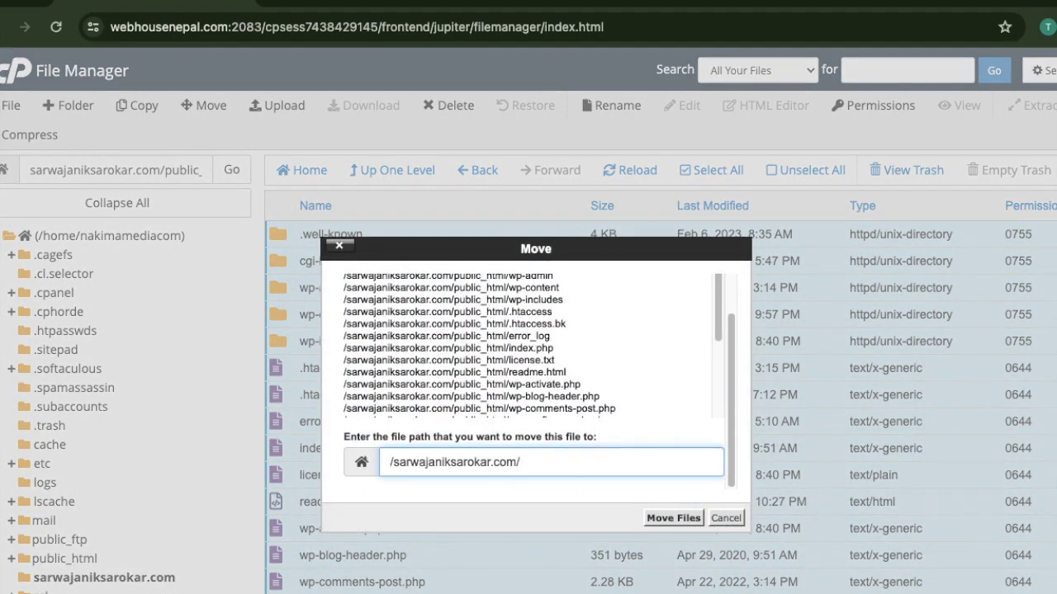
click(669, 517)
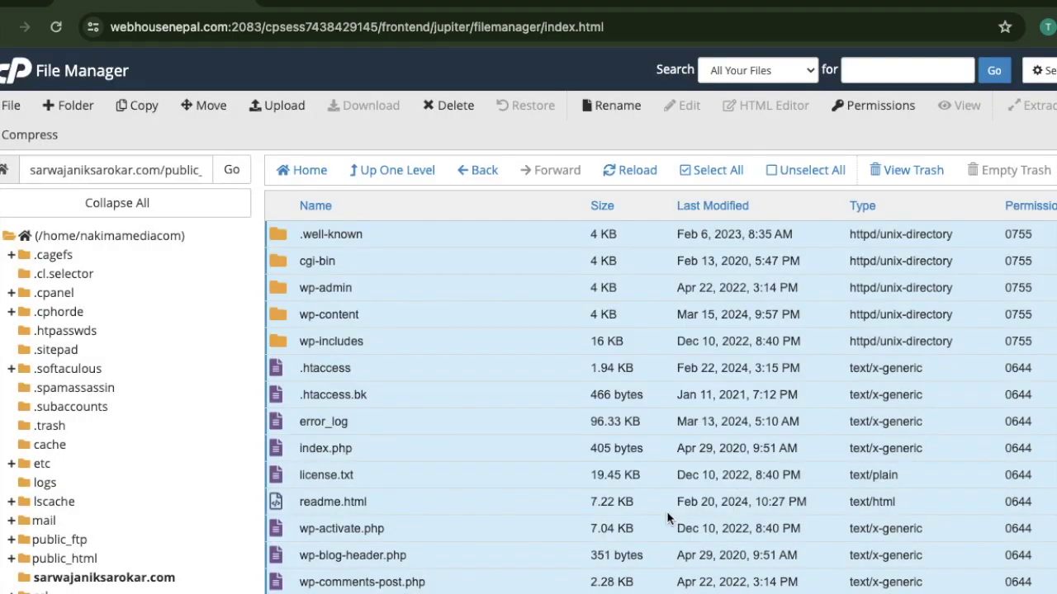
- Delete public_html.zip from sarwajaniksarokar.com and verify public_html is now empty
click(103, 578)
scroll(443, 444, down, 2)
scroll(442, 444, up, 3)
click(454, 470)
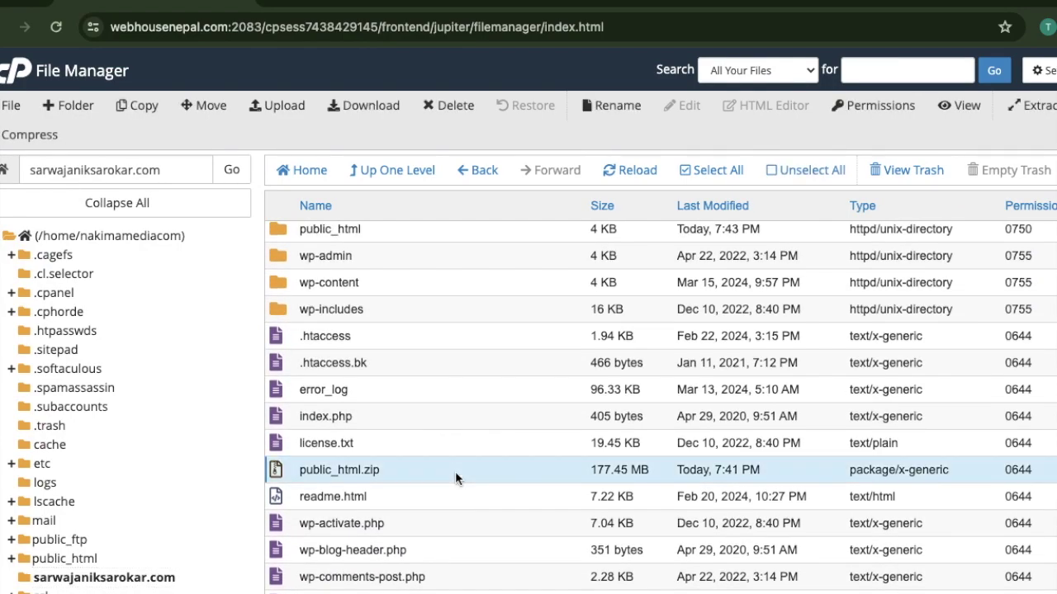
right_click(503, 477)
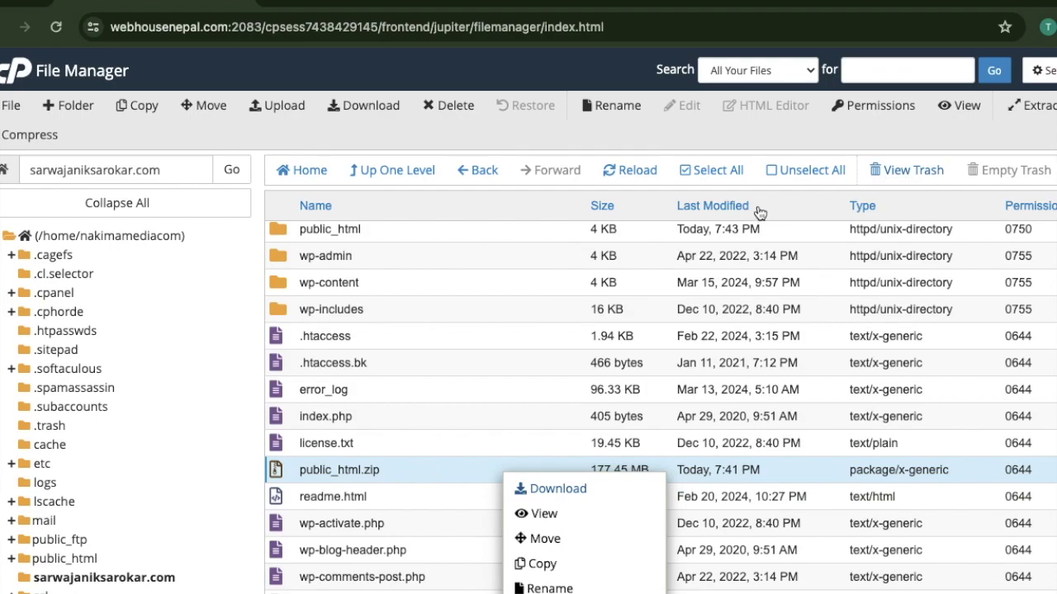
click(451, 106)
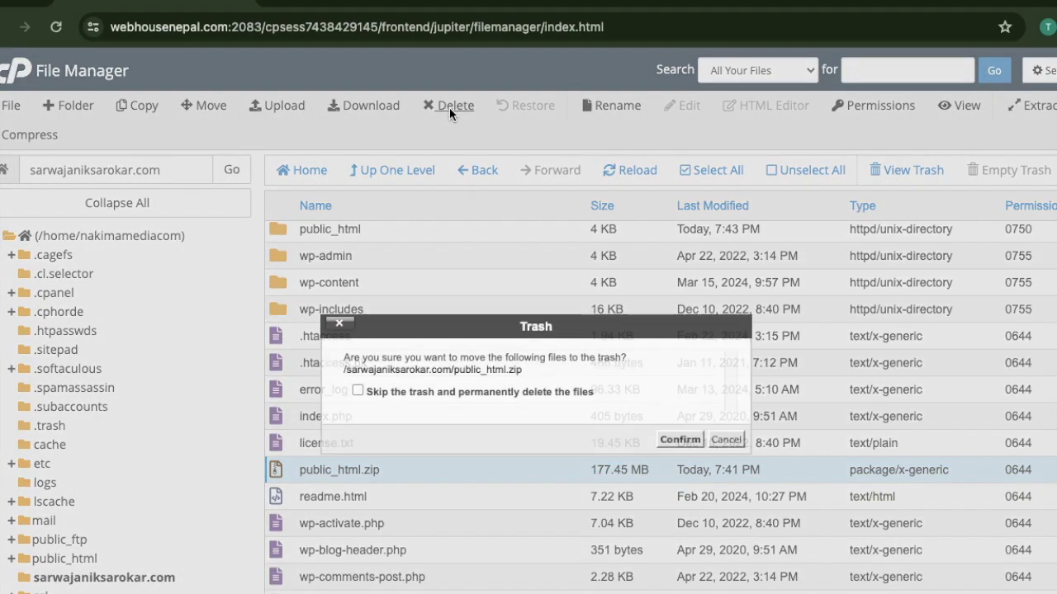
click(679, 440)
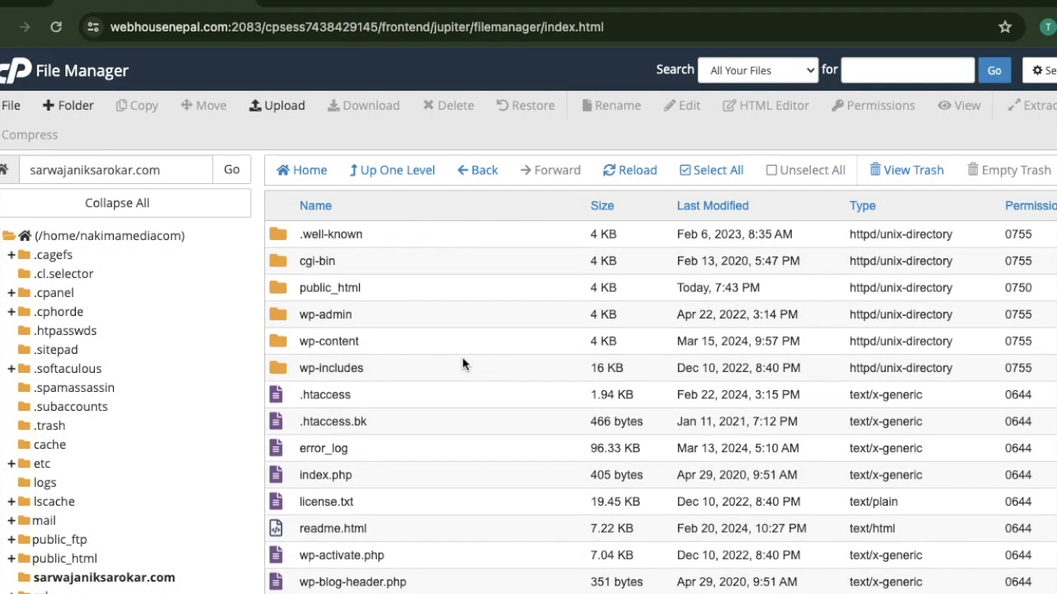
double_click(394, 286)
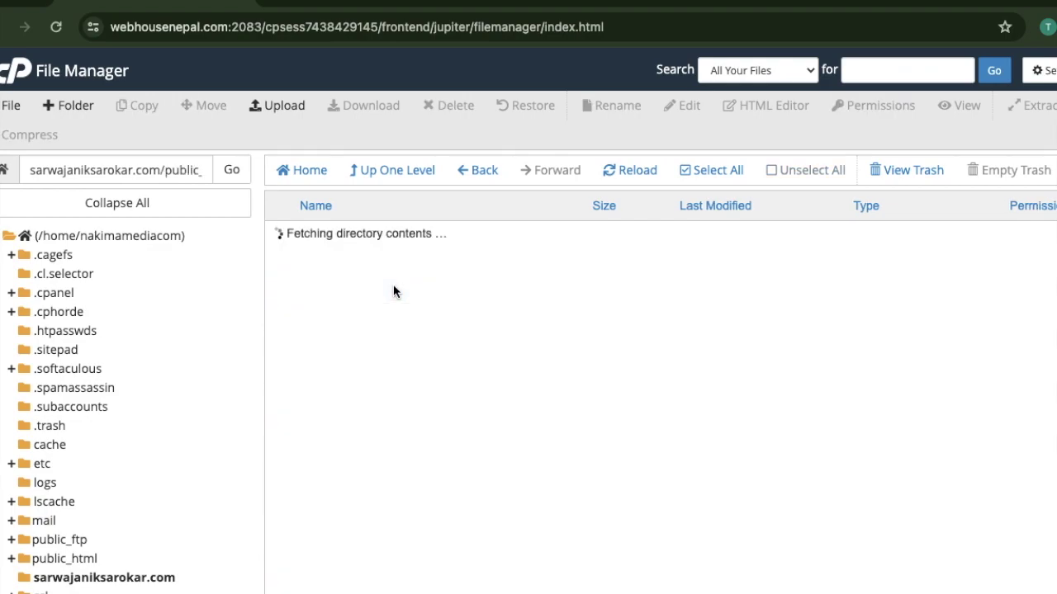
click(376, 178)
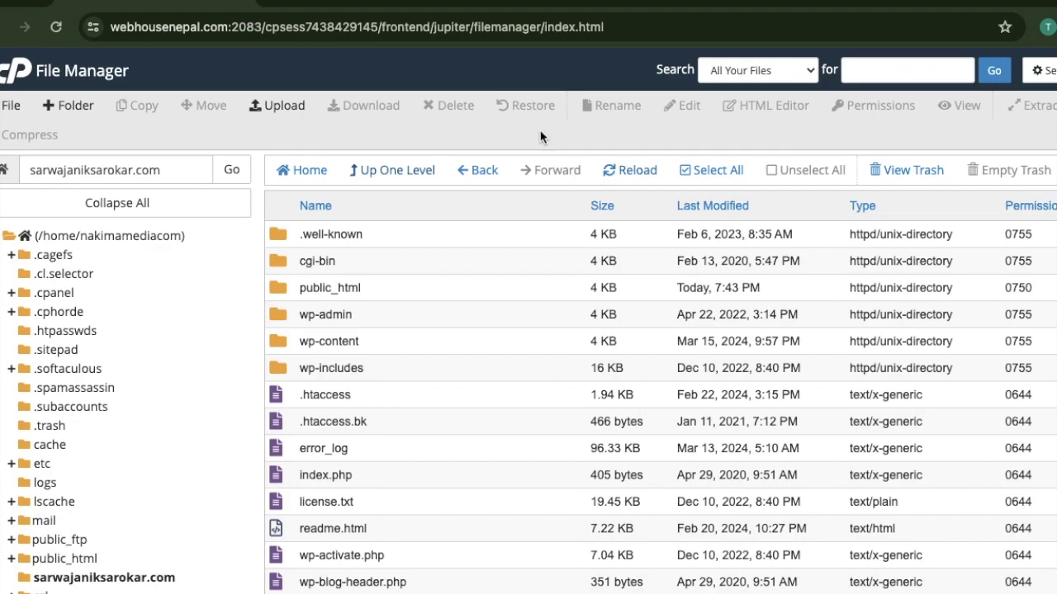
- From the cPanel home, create a MySQL database named newdb (nakimamediacom_newdb)
click(345, 3)
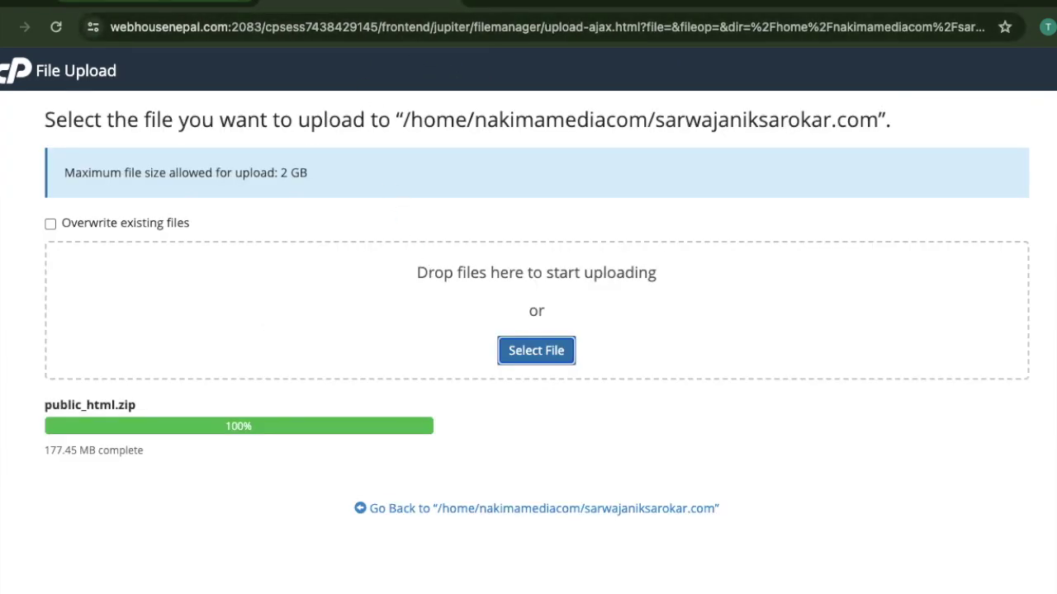
click(185, 5)
click(16, 73)
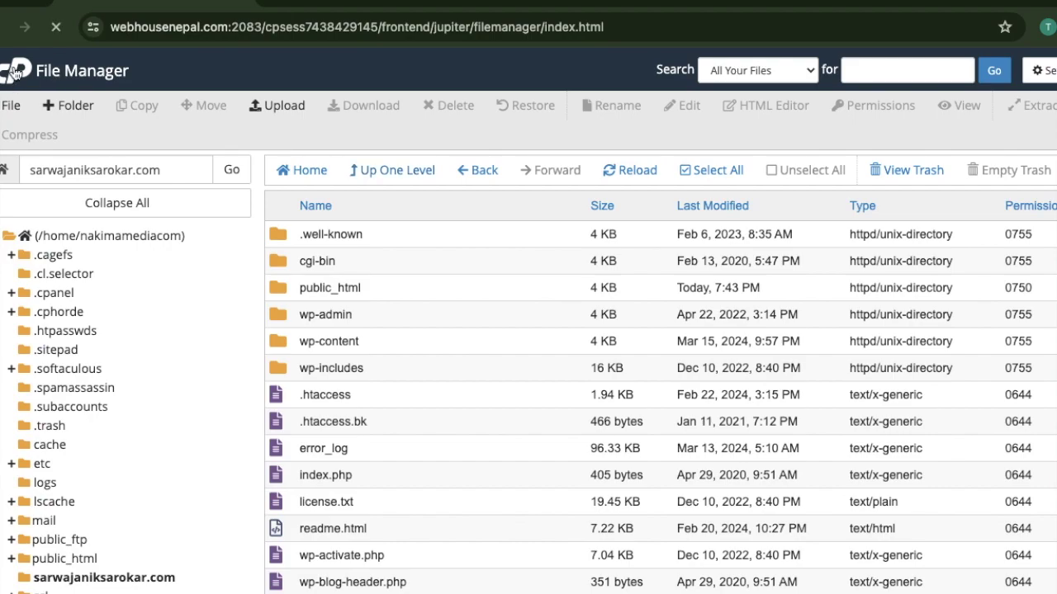
scroll(458, 342, down, 7)
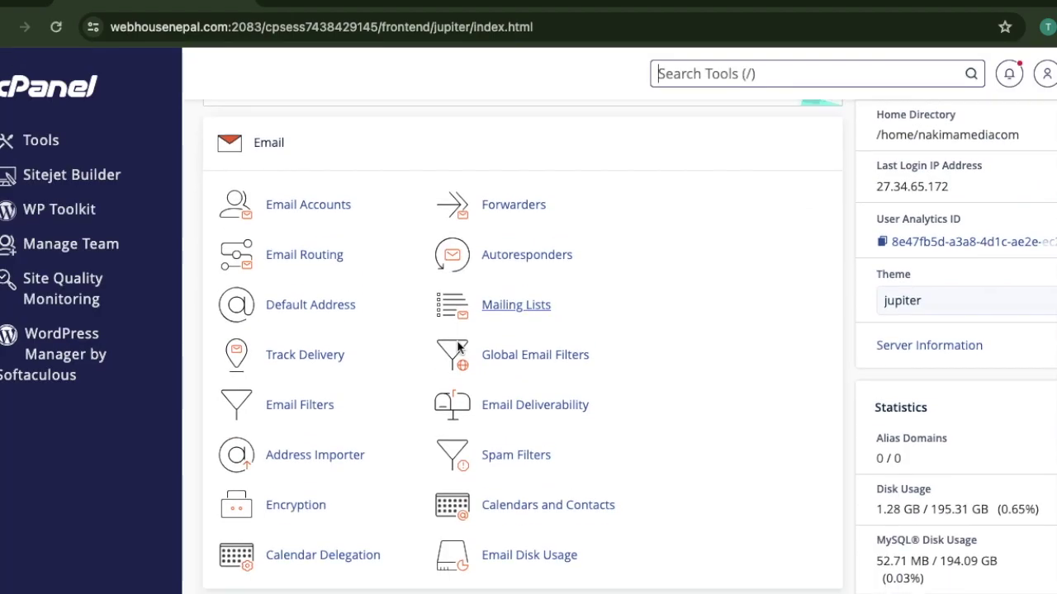
scroll(458, 343, down, 5)
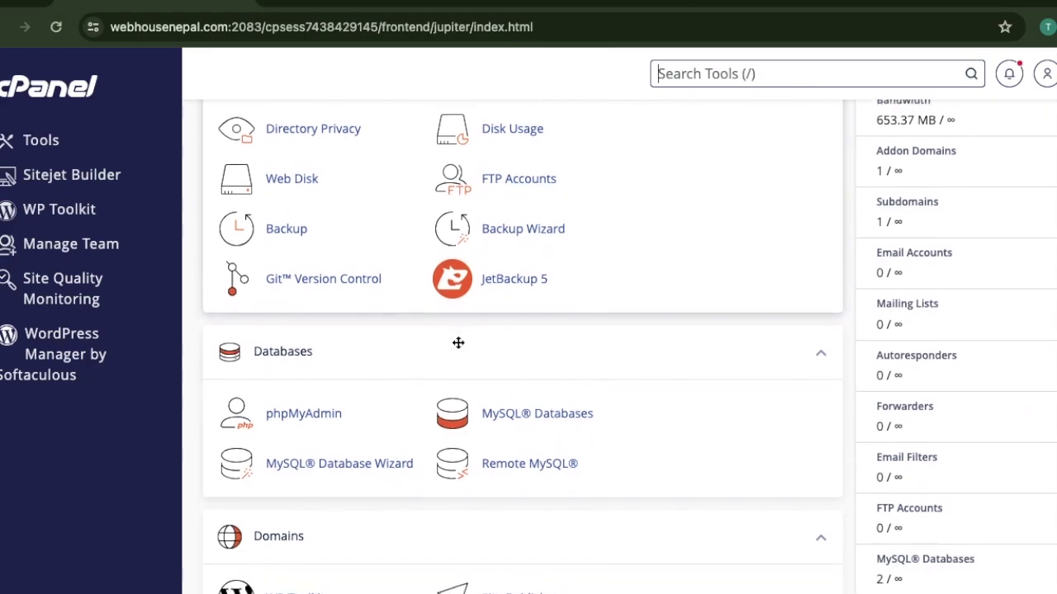
click(533, 417)
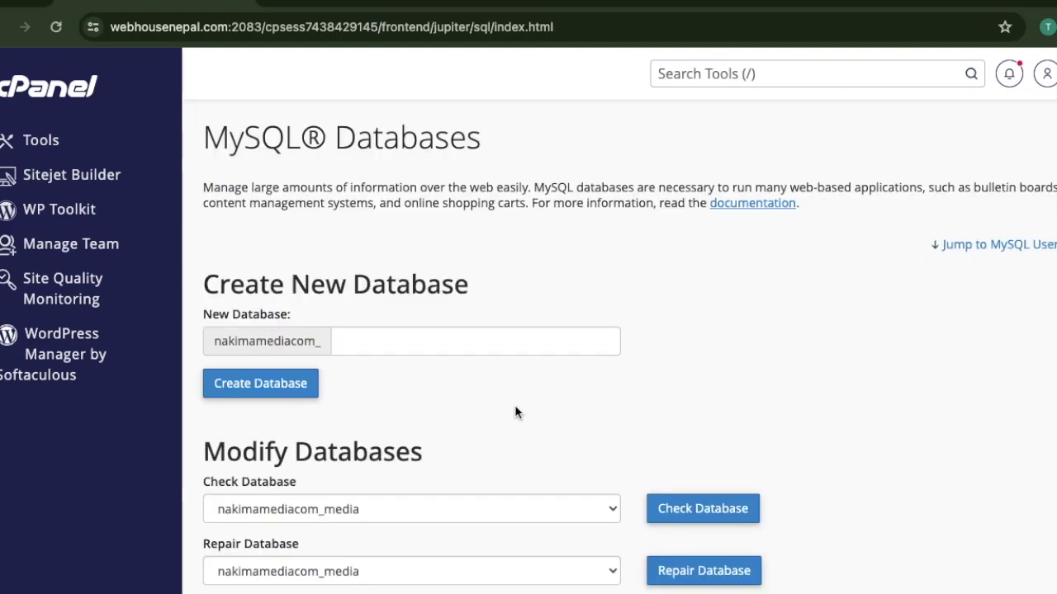
click(402, 347)
text(new)
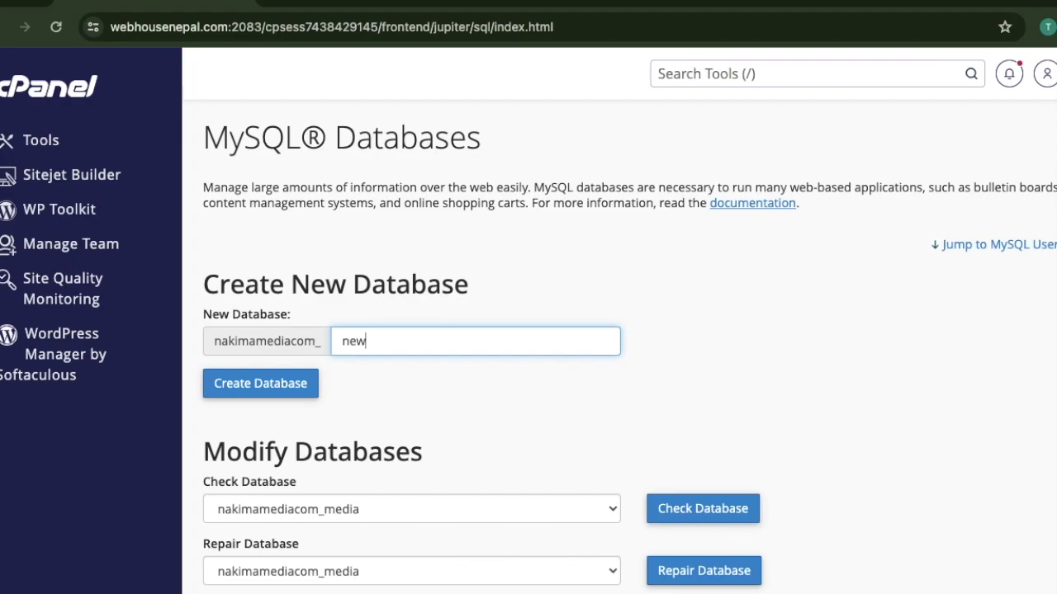
text(media)
key(BackSpace)
key(BackSpace)
key(BackSpace)
click(288, 385)
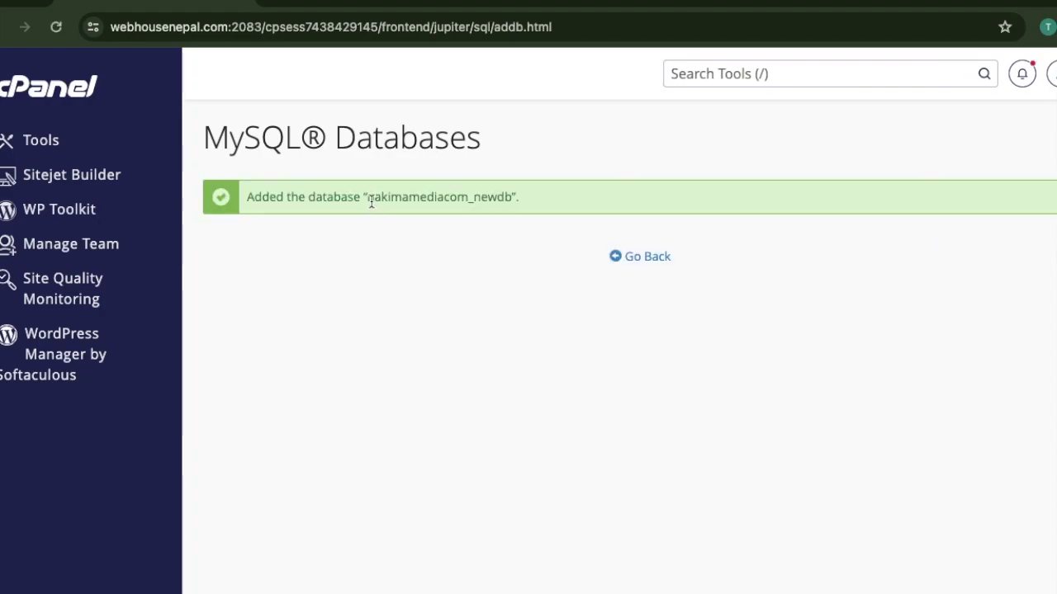
- Paste the database name nakimamediacom_newdb into the note, then go back to MySQL Databases
drag(370, 202, 511, 202)
key(super+c)
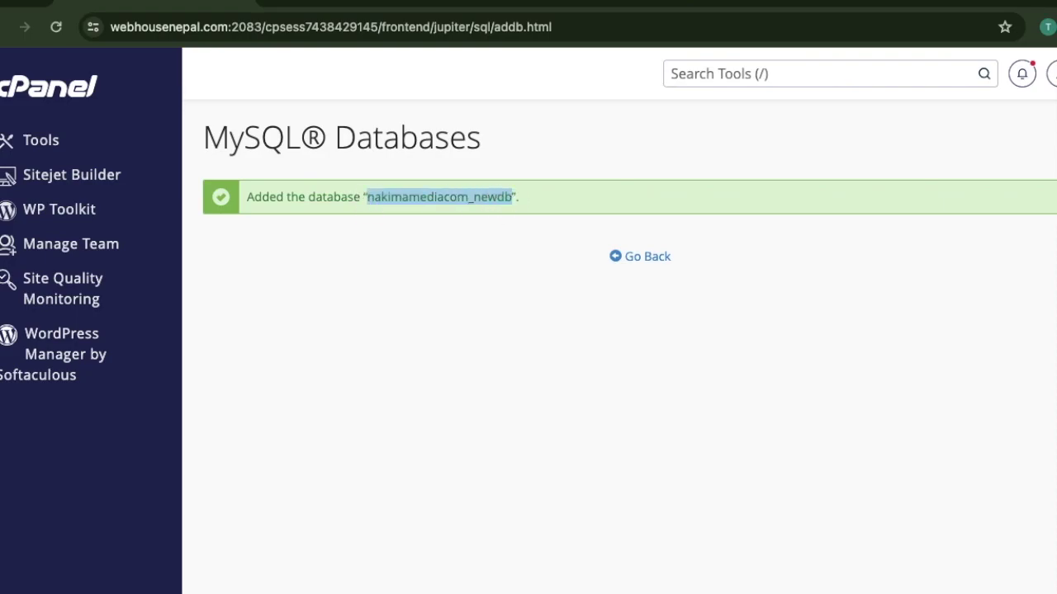
key(super+Tab)
key(super+v)
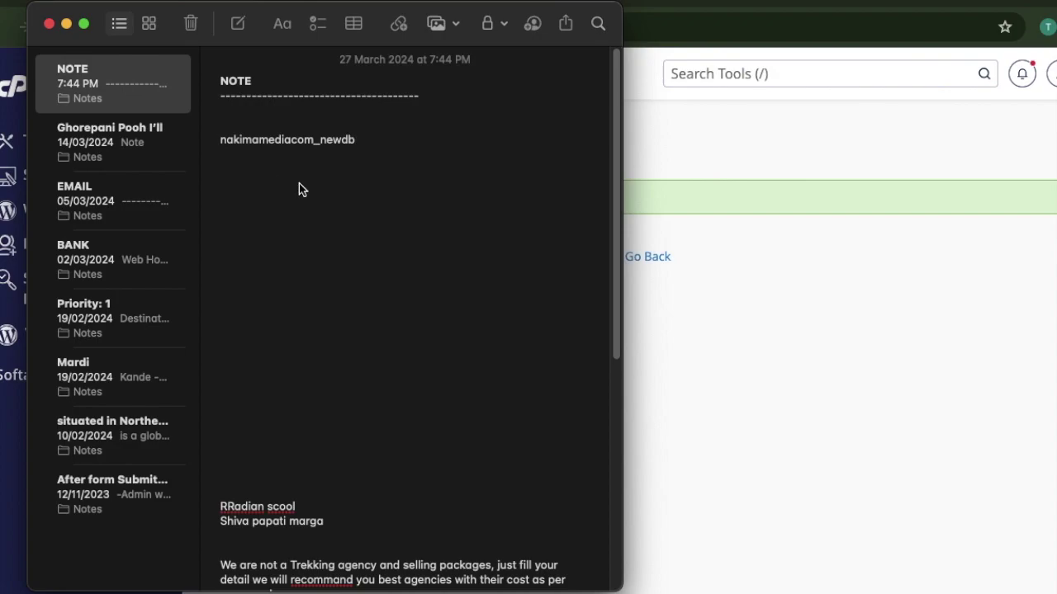
key(Return)
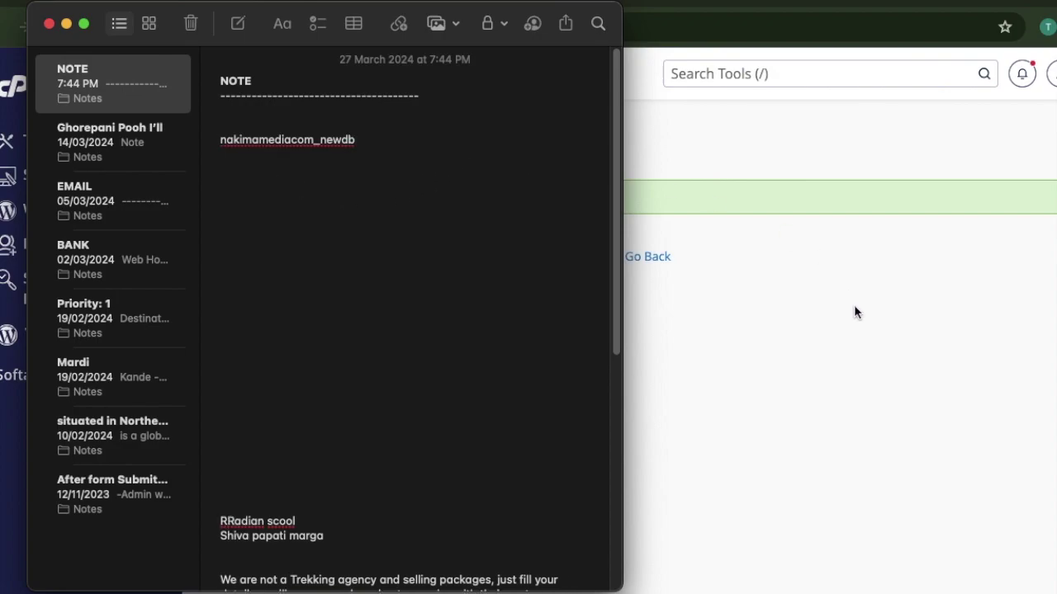
key(super+Tab)
click(644, 258)
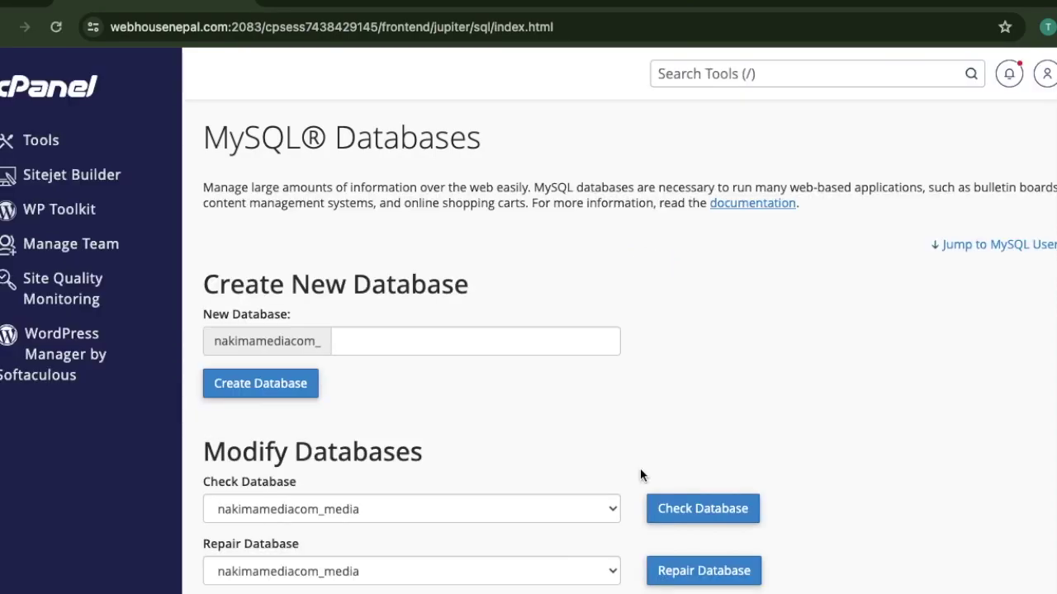
- Enter newdb as the username in the Add New User form
scroll(640, 474, down, 6)
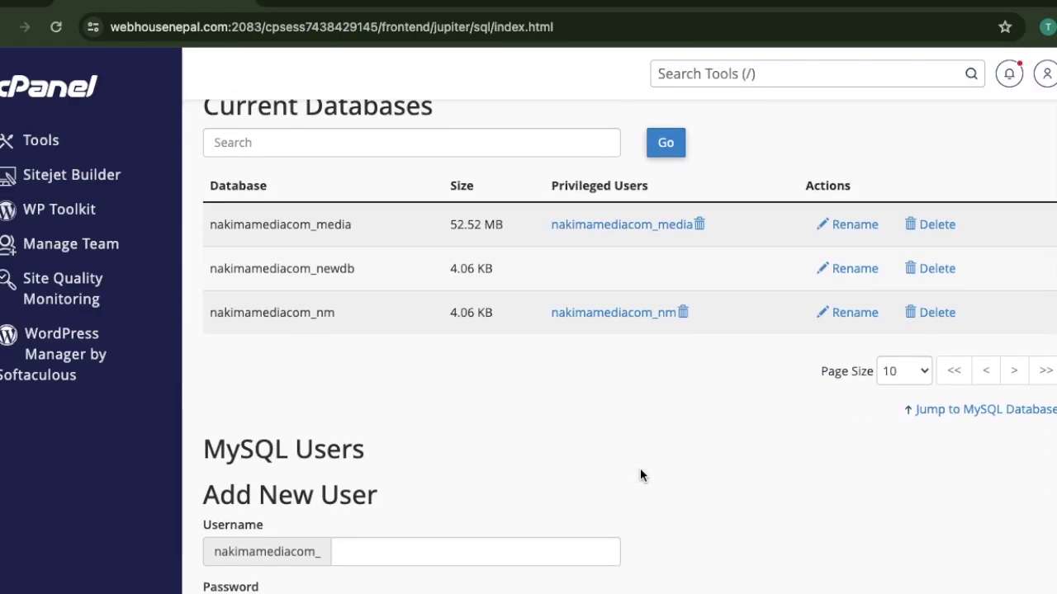
scroll(639, 474, down, 2)
click(462, 379)
text(n)
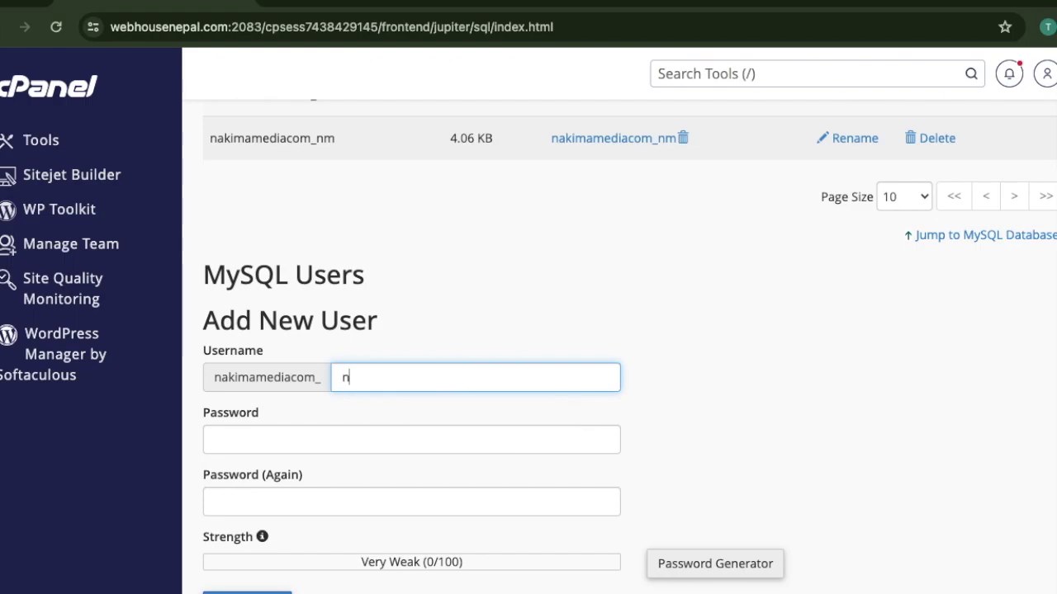
text(ewdb)
click(387, 446)
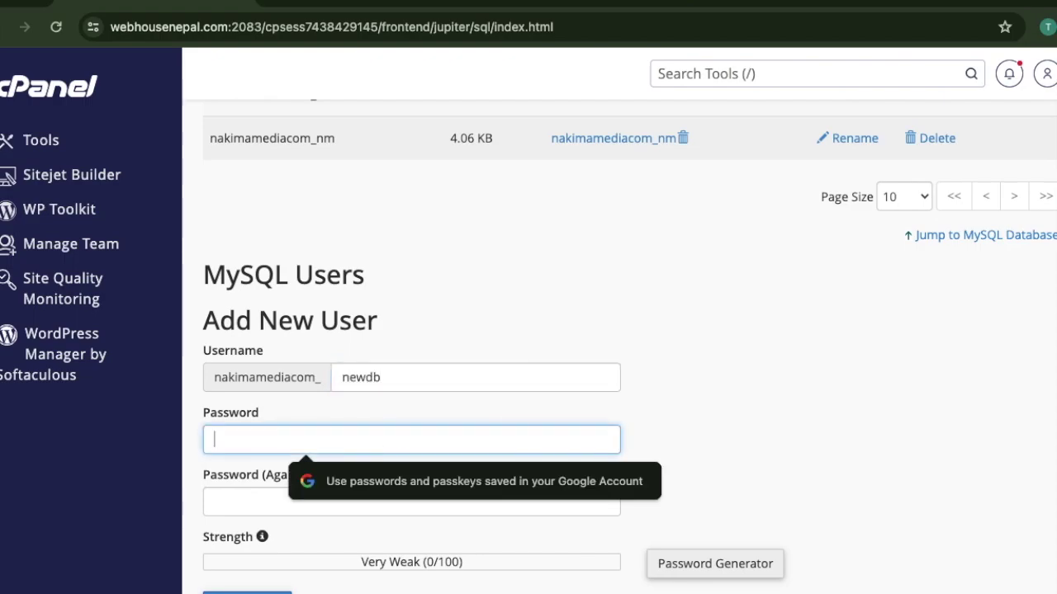
key(super+Tab)
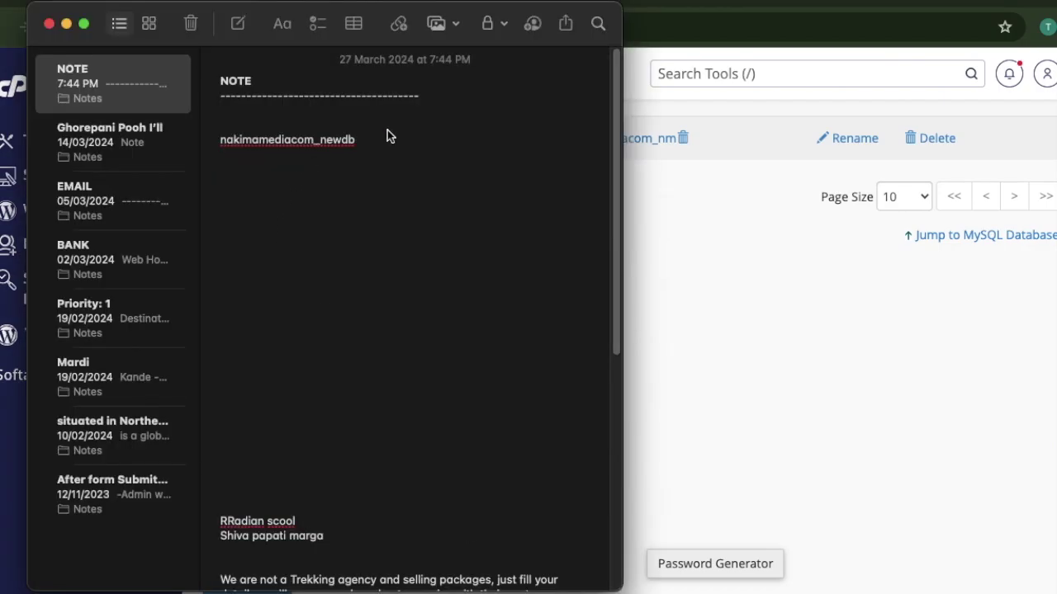
- In the note, add a second nakimamediacom_newdb line for the username and type a password
click(378, 142)
key(shift+Up)
key(shift+Right)
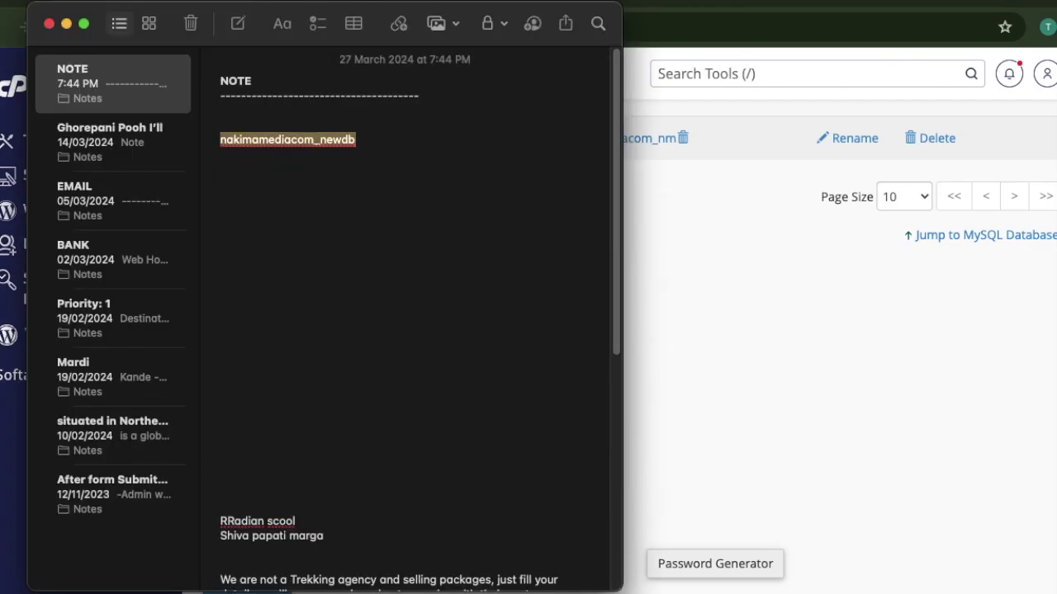
key(ctrl+c)
key(Down)
key(ctrl+v)
key(Return)
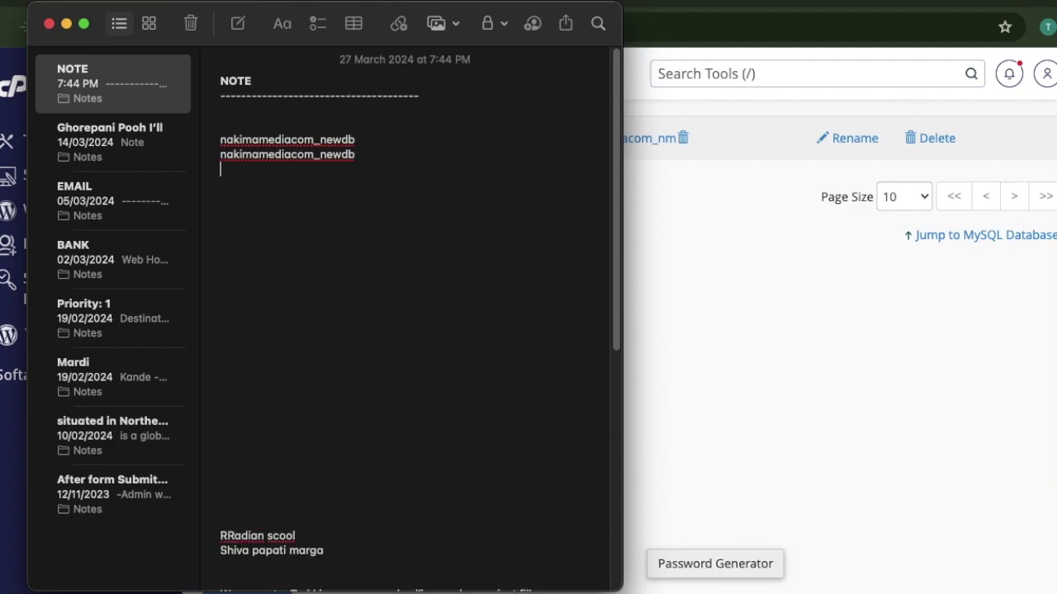
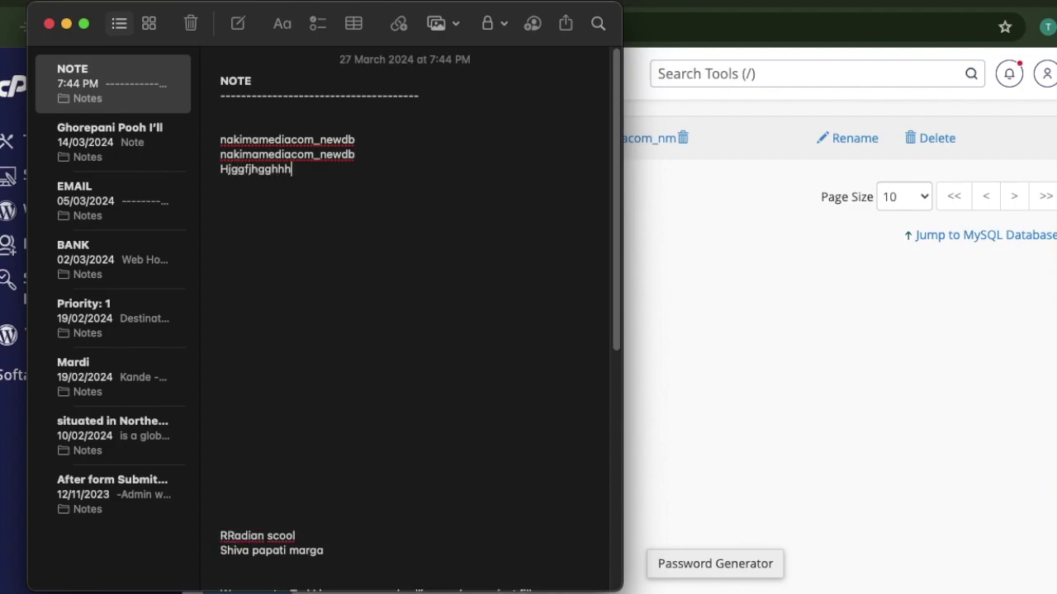
click(322, 176)
drag(322, 177, 224, 175)
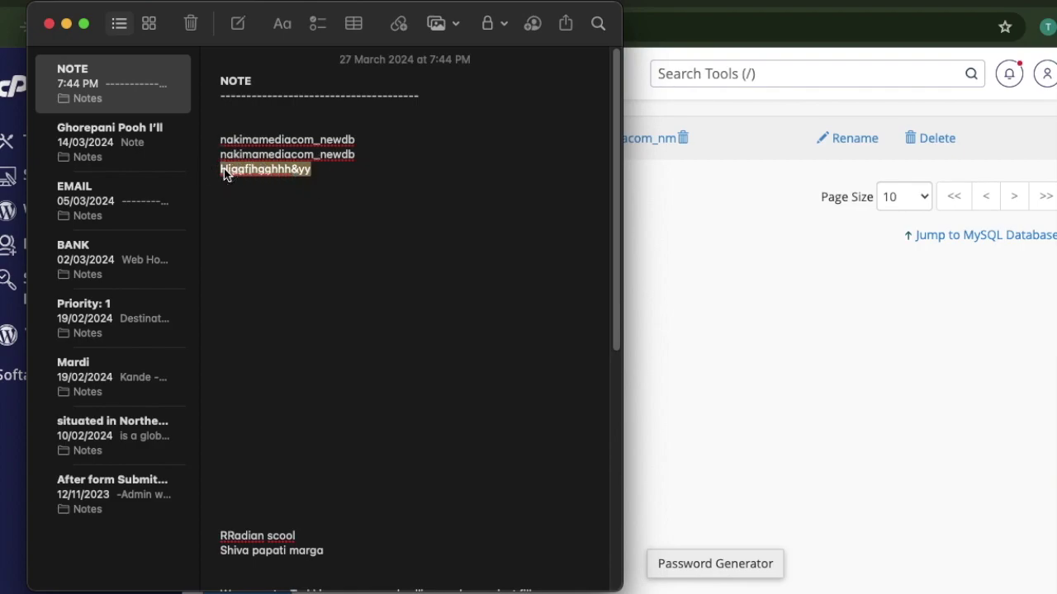
- Paste the noted password into both password fields and create the MySQL user
click(757, 450)
click(358, 429)
key(super+v)
click(316, 501)
key(super+v)
scroll(322, 502, down, 4)
click(248, 454)
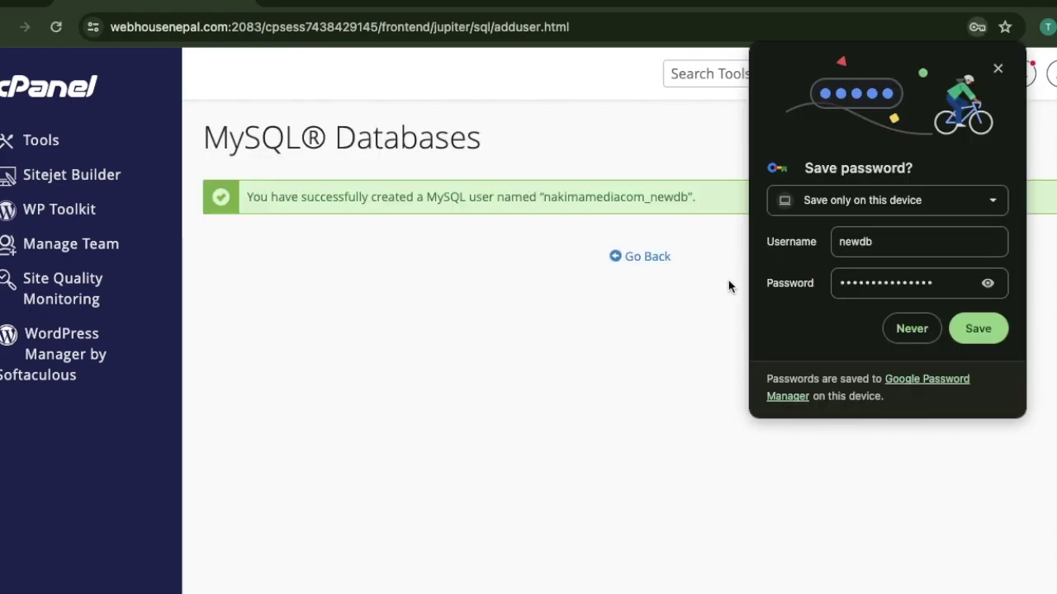
click(648, 256)
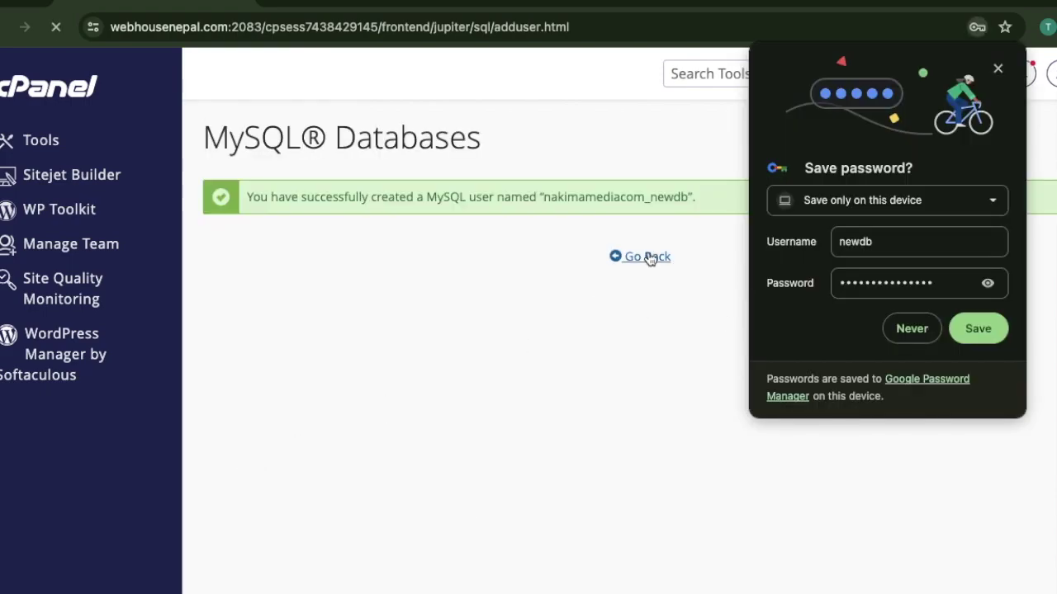
- Decline saving the browser password and add user nakimamediacom_newdb to database nakimamediacom_newdb
scroll(581, 495, down, 5)
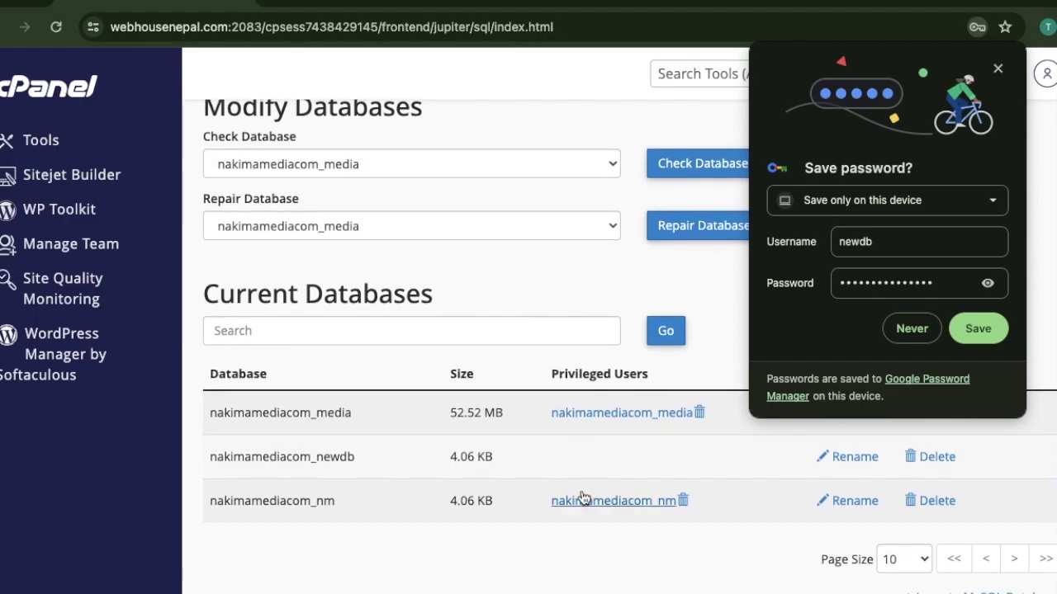
click(911, 328)
scroll(550, 426, down, 2)
scroll(549, 426, down, 3)
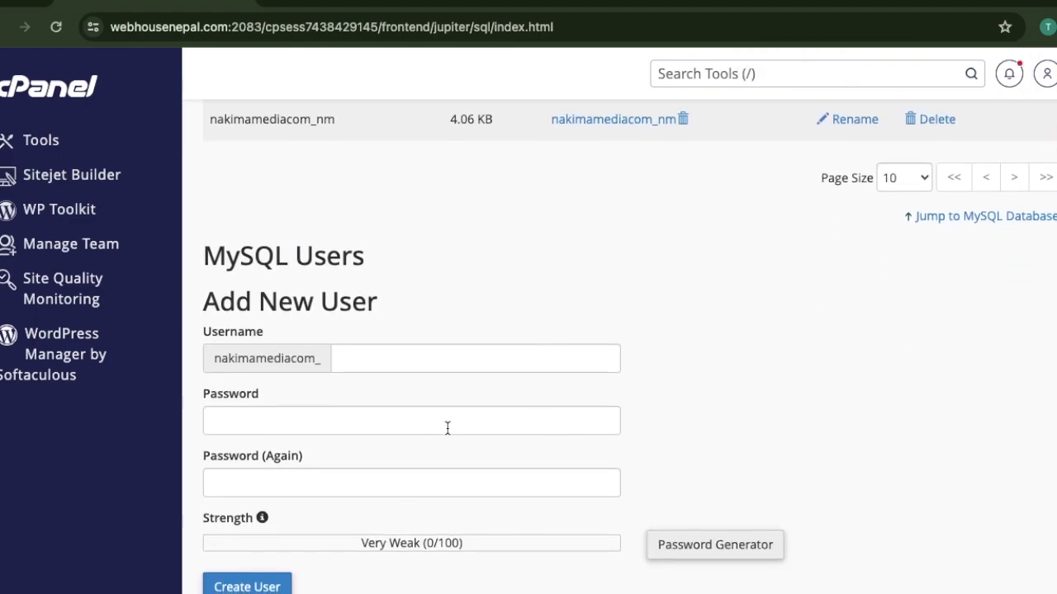
scroll(445, 427, down, 3)
scroll(440, 429, down, 2)
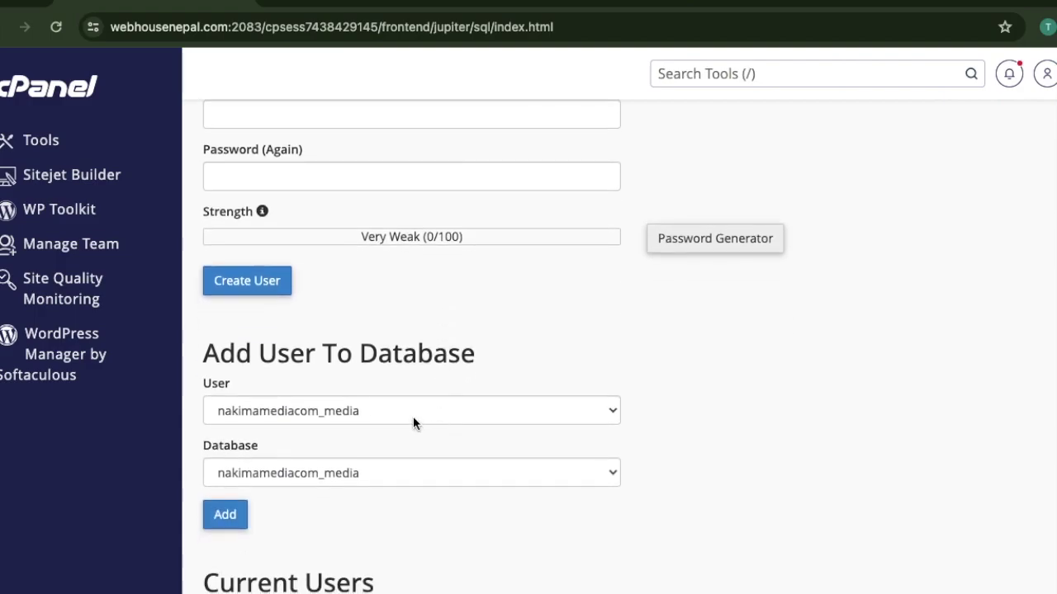
click(412, 416)
click(378, 430)
click(372, 472)
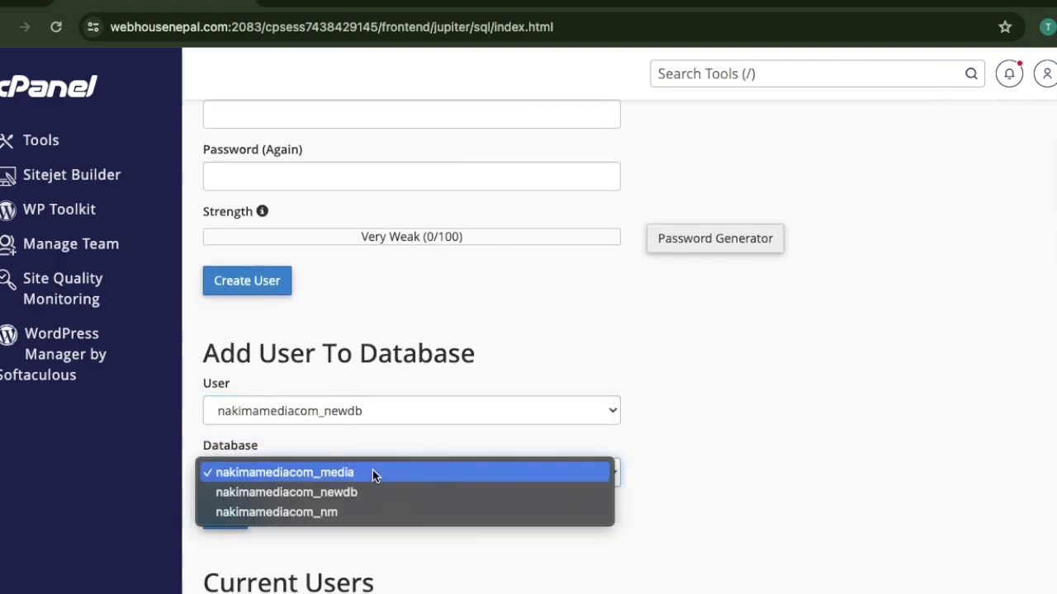
click(353, 495)
click(243, 516)
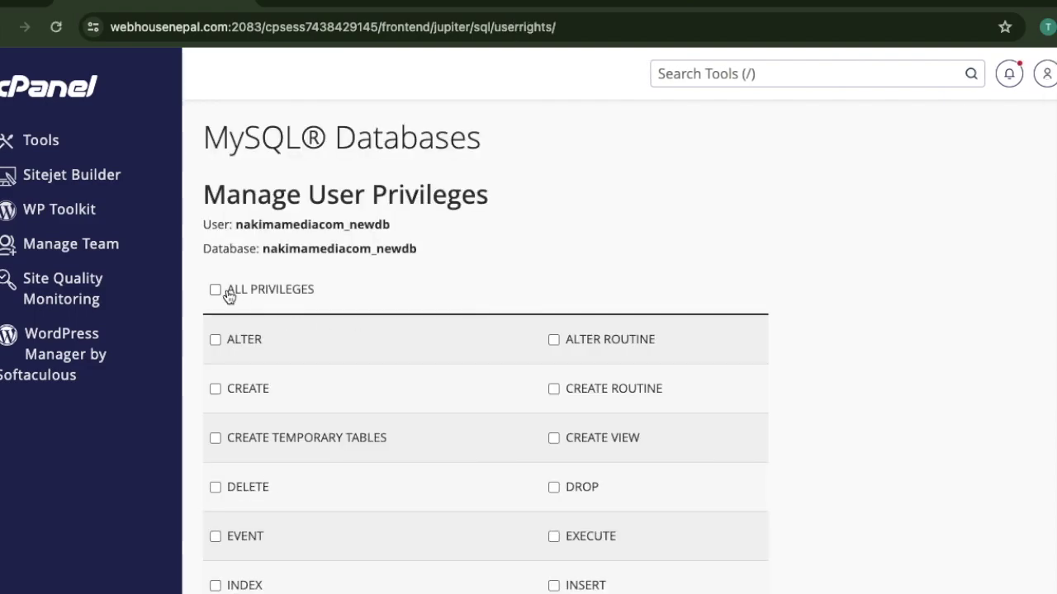
- Grant the user ALL PRIVILEGES and save the changes
click(215, 291)
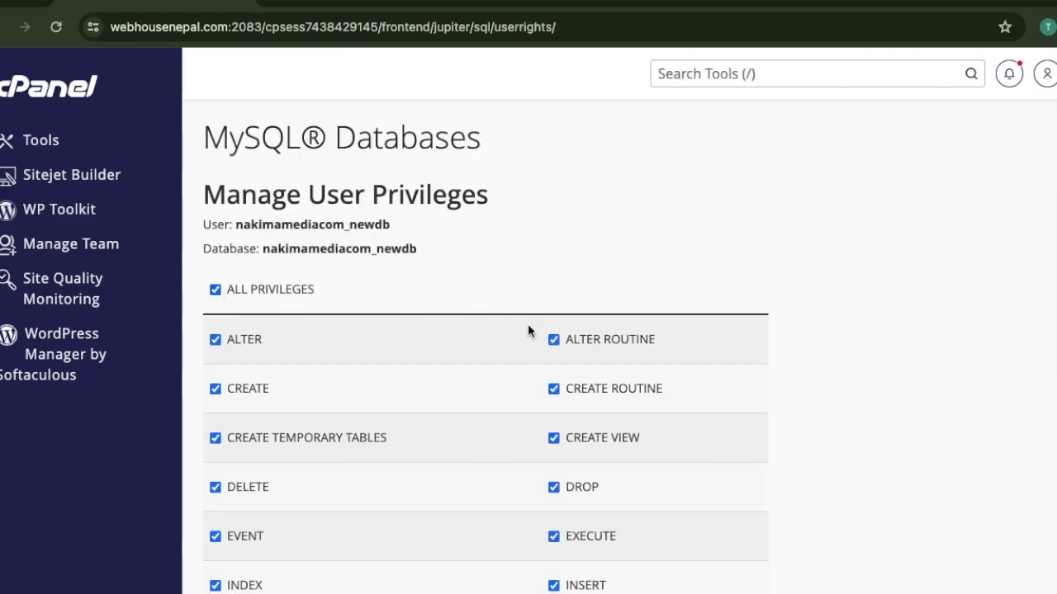
scroll(527, 324, down, 3)
click(255, 587)
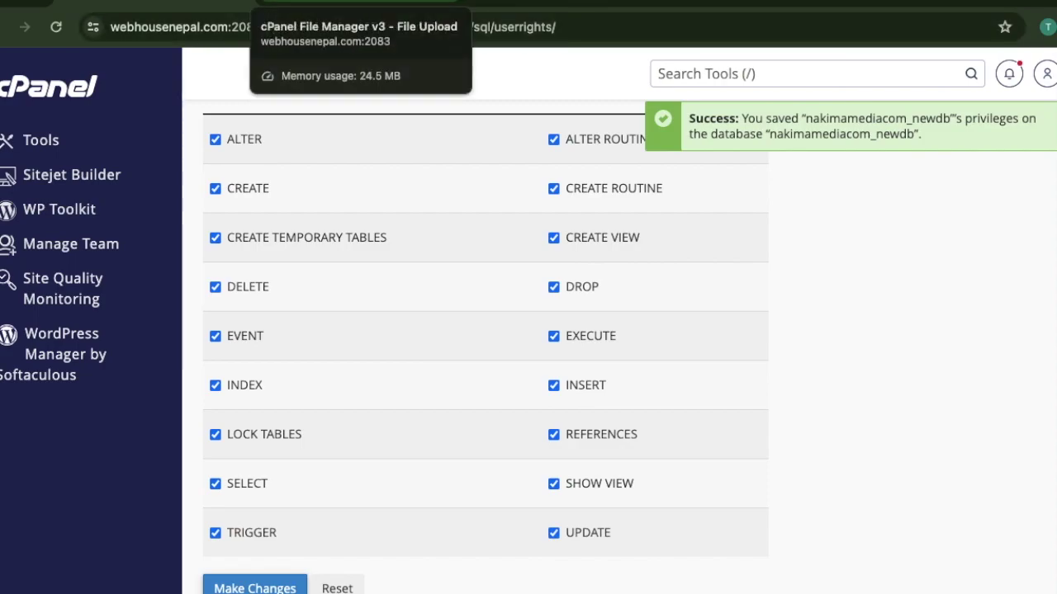
- Open phpMyAdmin from the cPanel home and open the empty nakimamediacom_newdb database
click(76, 86)
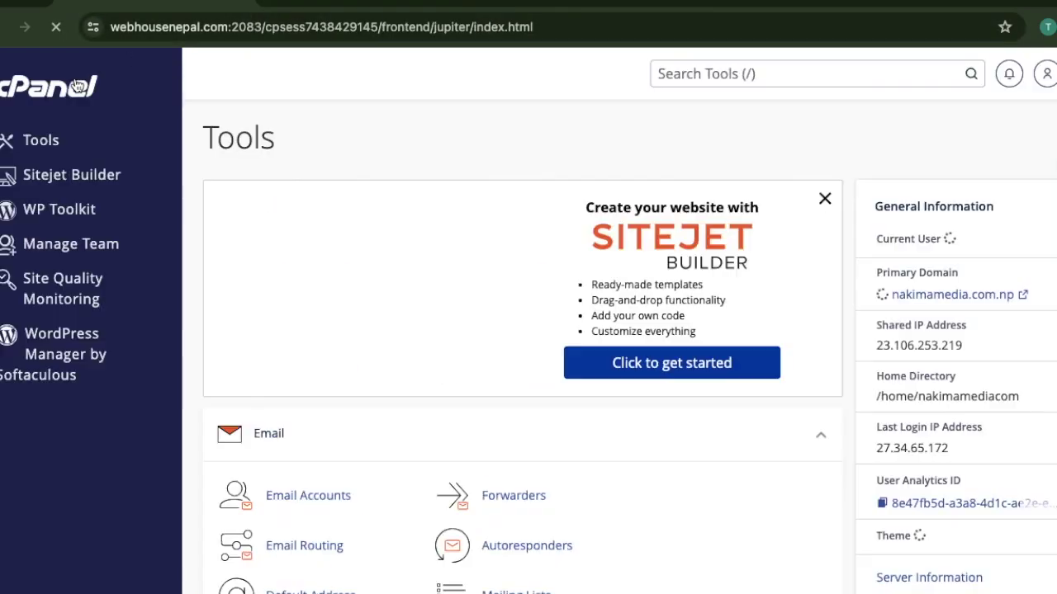
scroll(260, 472, down, 5)
scroll(312, 533, down, 5)
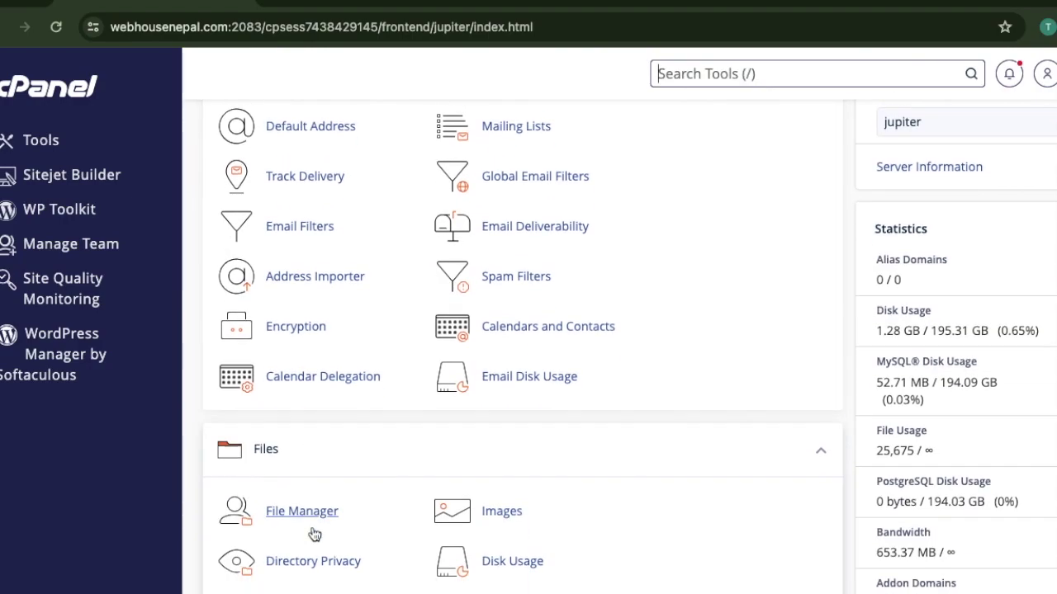
click(312, 532)
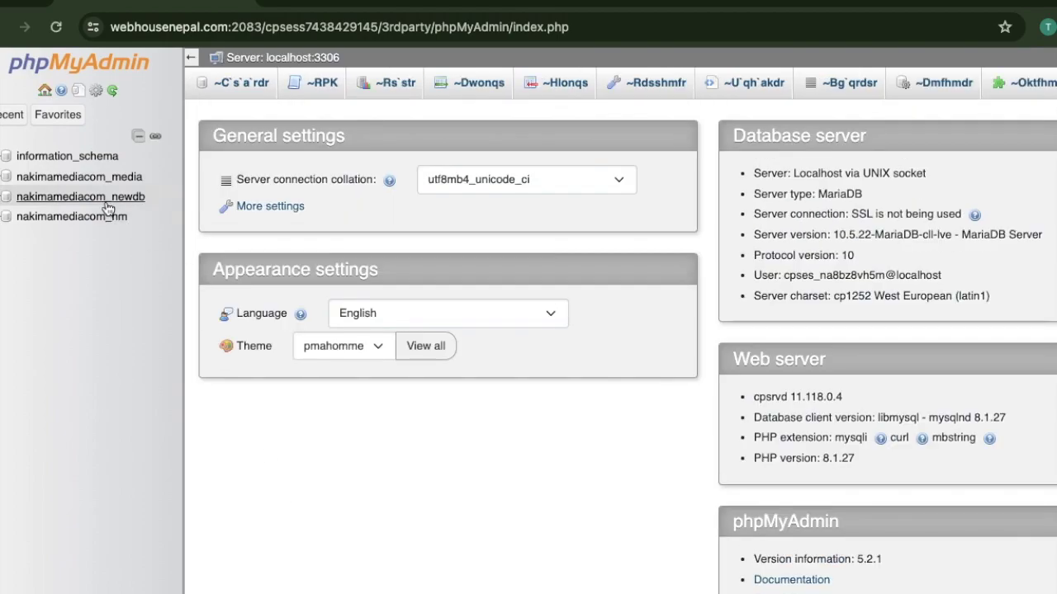
click(106, 197)
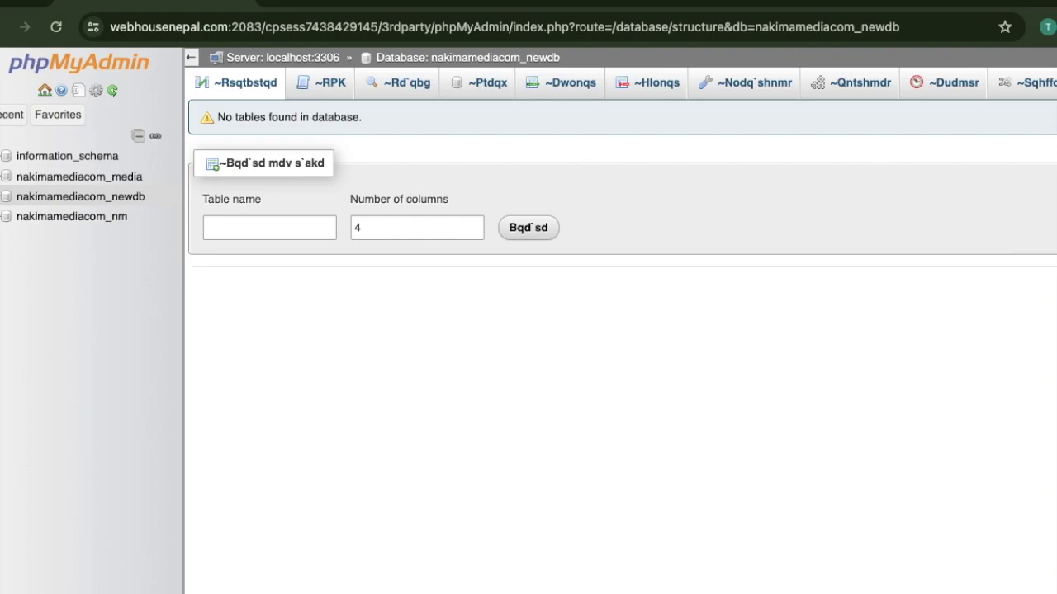
click(93, 198)
- Import nakimamediacom_media.sql into nakimamediacom_newdb and view its new wpnr_ tables
click(642, 92)
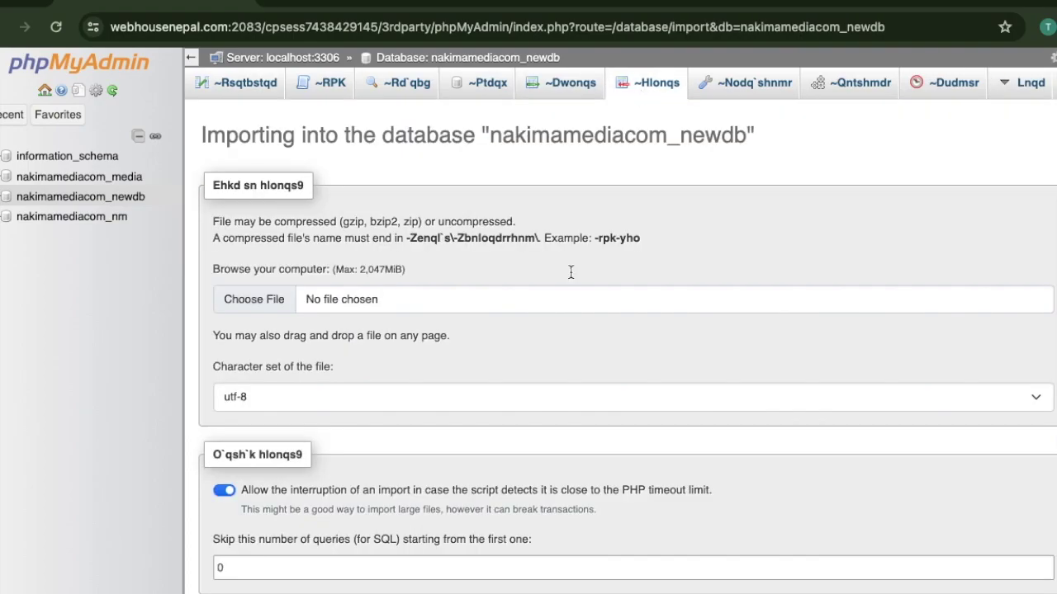
click(273, 304)
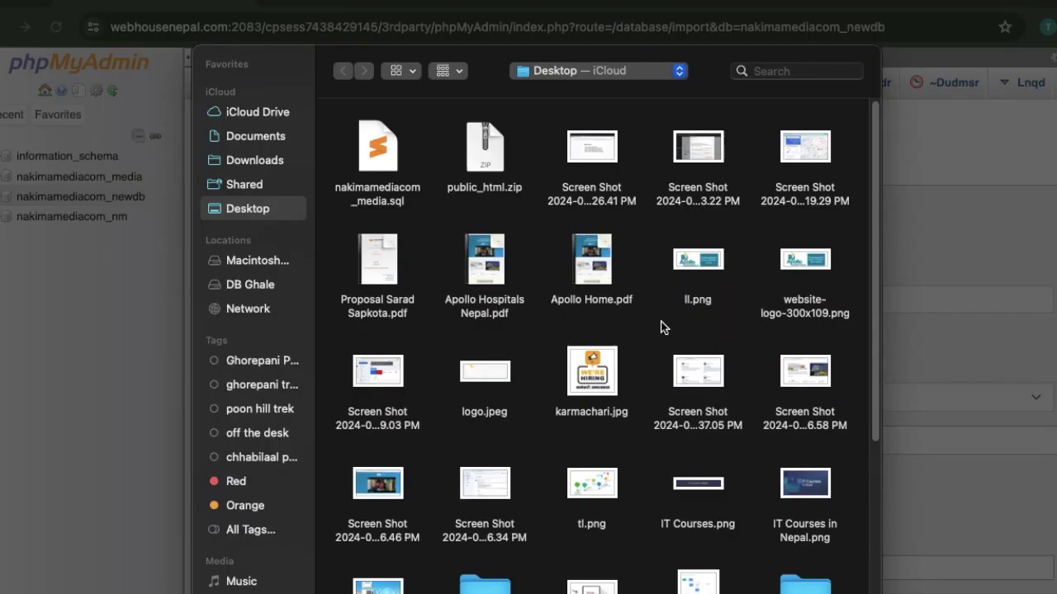
click(391, 157)
double_click(391, 157)
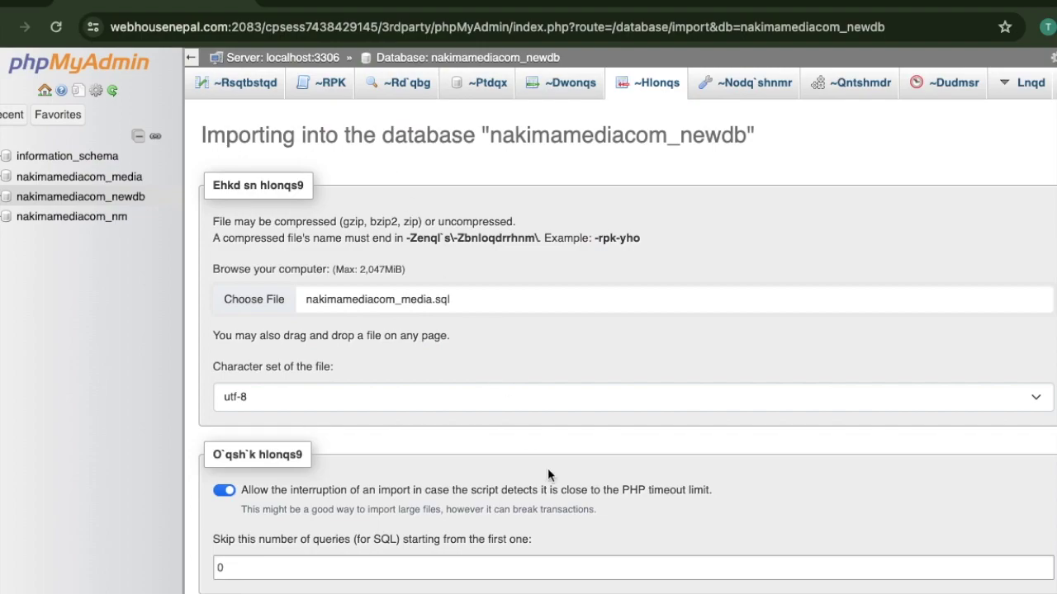
scroll(566, 498, down, 5)
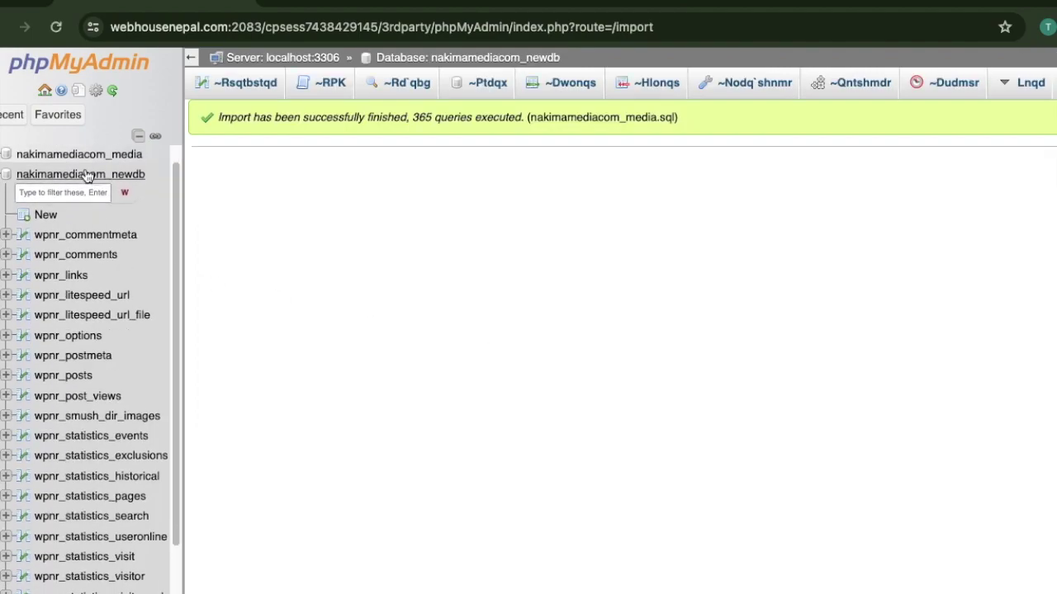
click(83, 174)
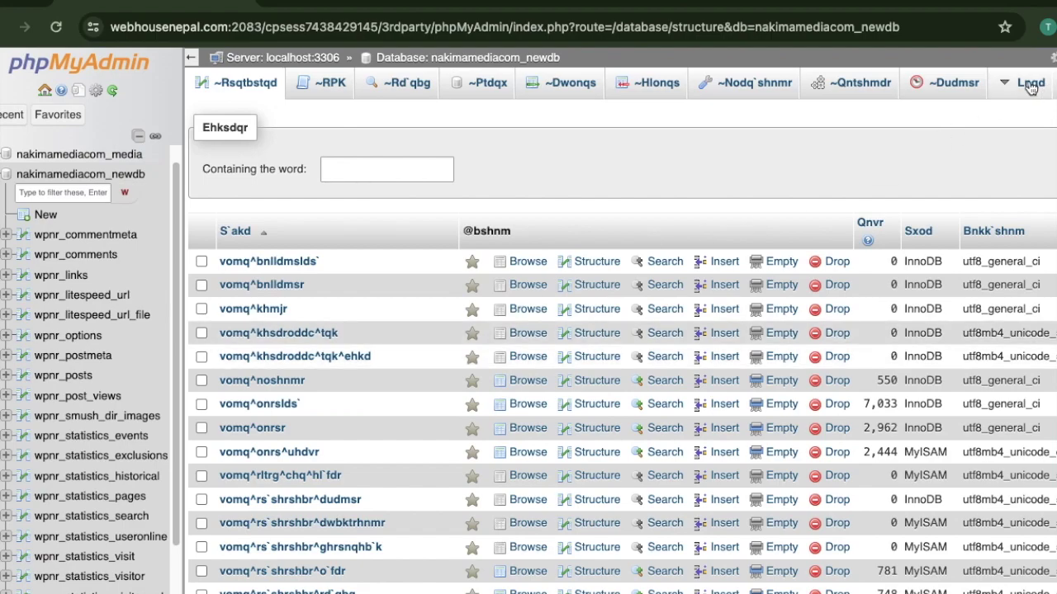
- View the Events tab, then scroll through nakimamediacom_newdb's imported table list
mouse_move(1031, 86)
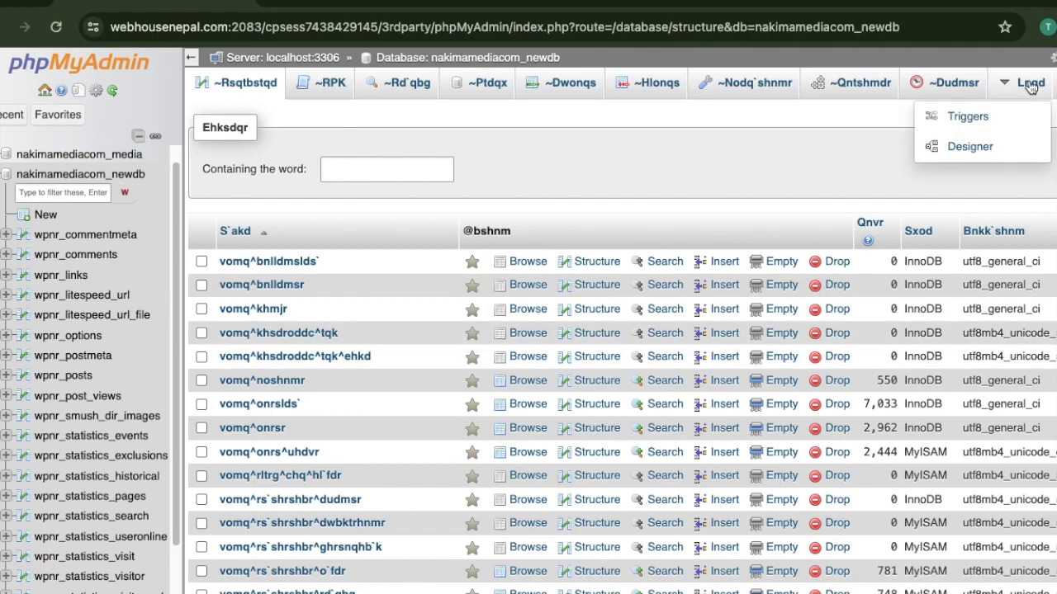
click(954, 83)
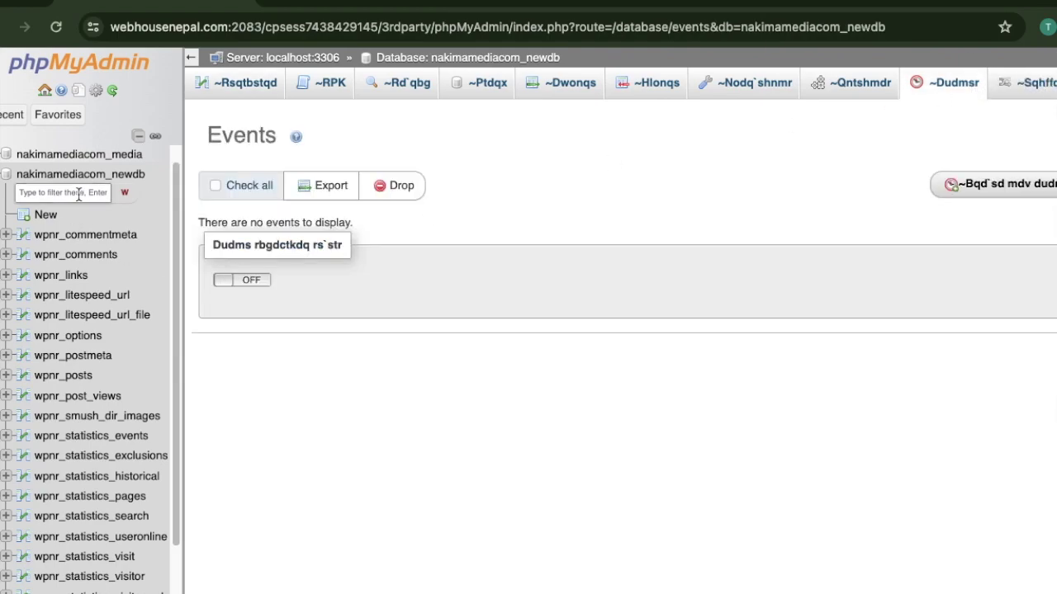
click(80, 179)
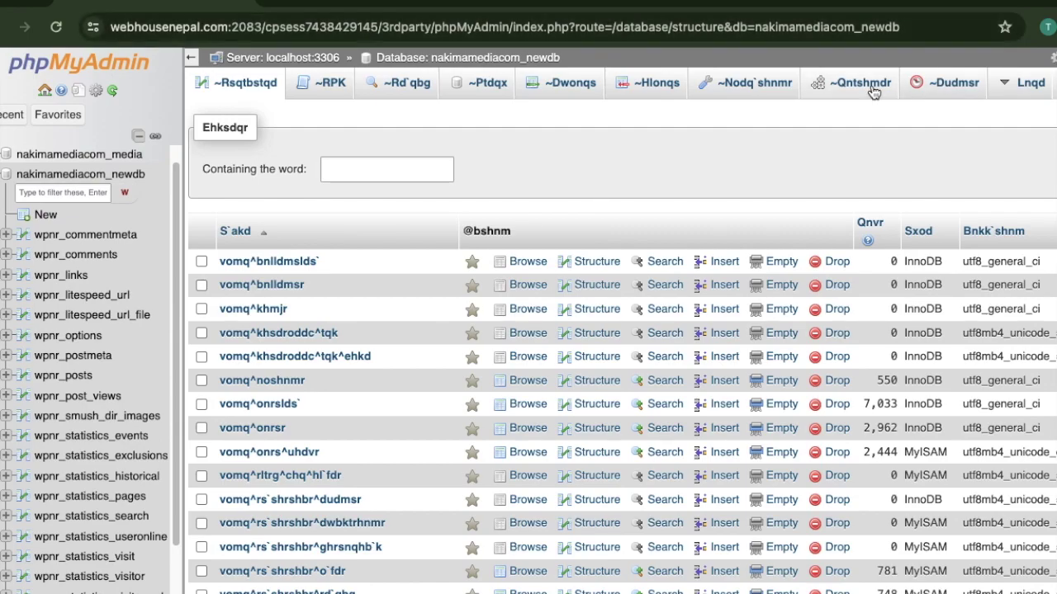
scroll(447, 372, down, 4)
scroll(447, 373, down, 10)
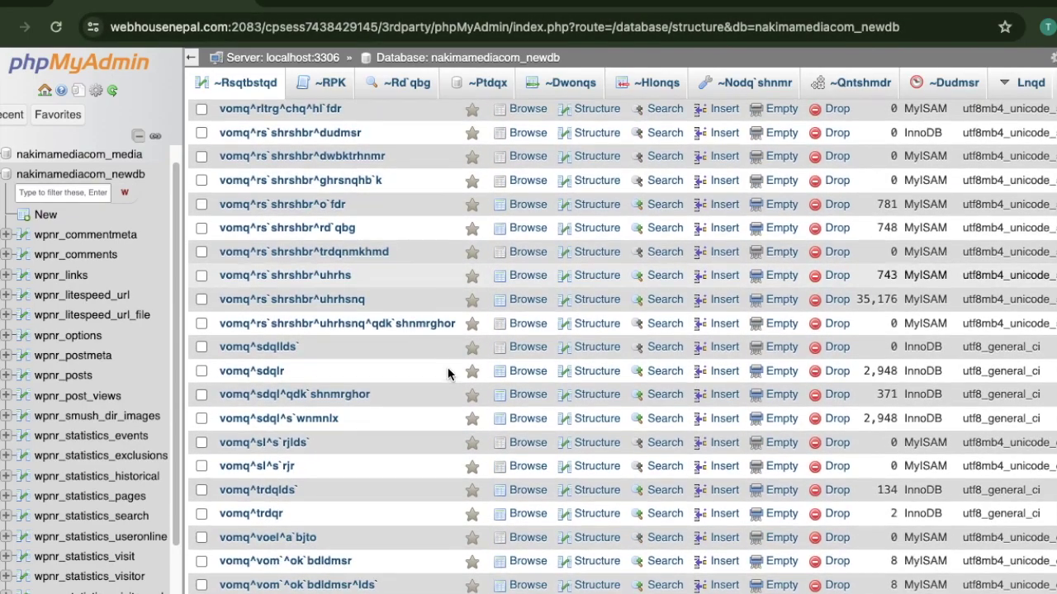
scroll(448, 373, up, 15)
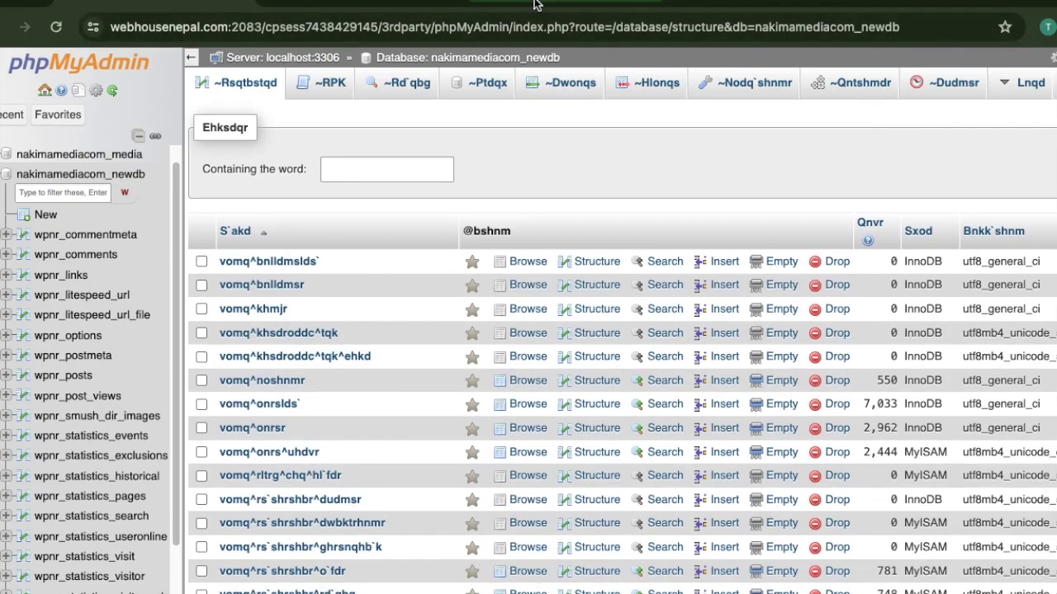
- Check the cPanel file upload progress in the other tab and come back to phpMyAdmin
click(537, 4)
click(376, 2)
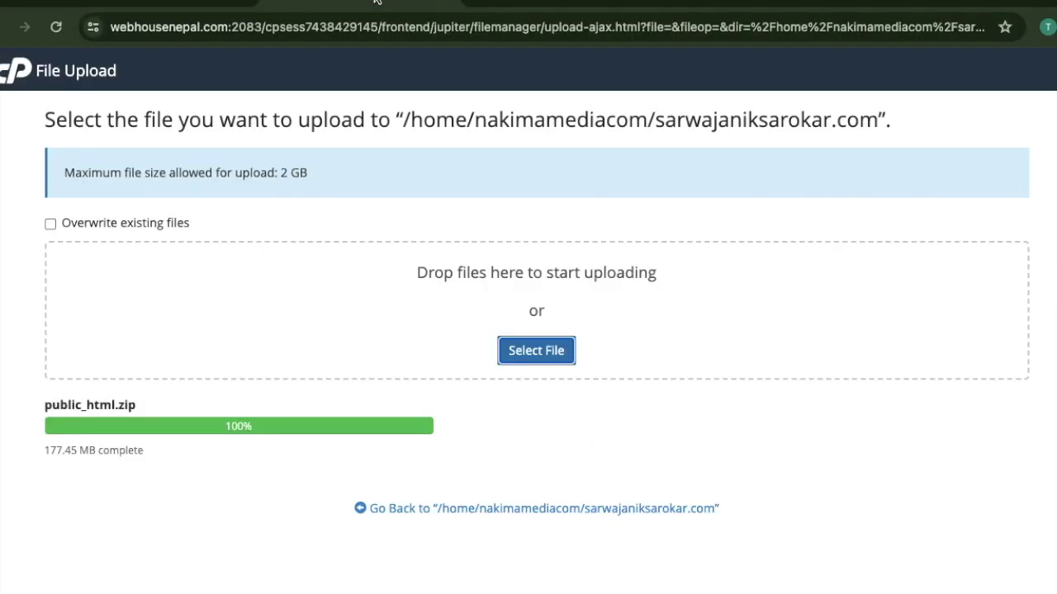
click(174, 2)
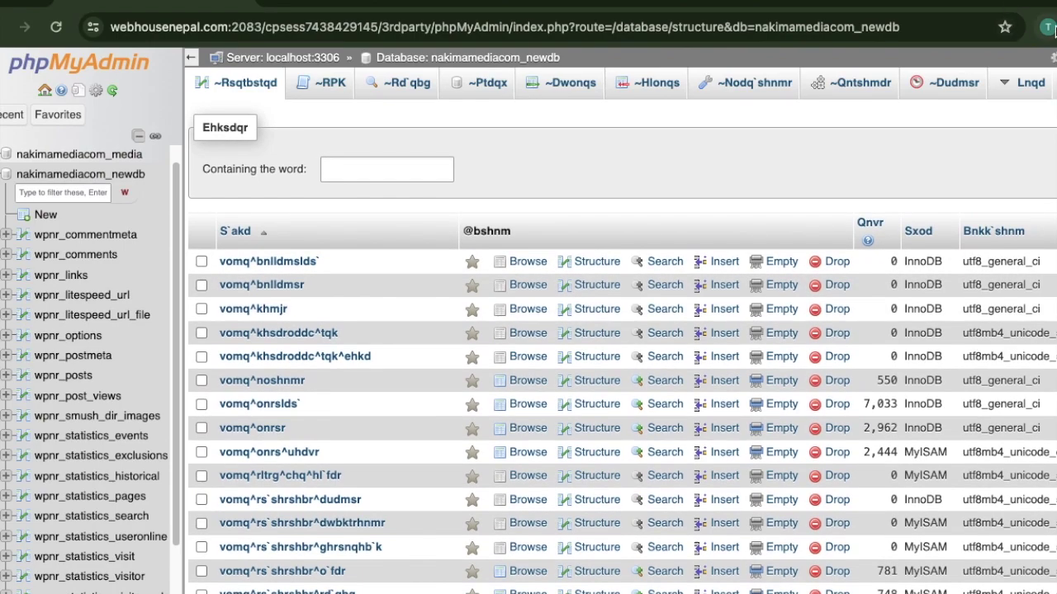
- Translate the phpMyAdmin page into English using Chrome's menu
click(1054, 26)
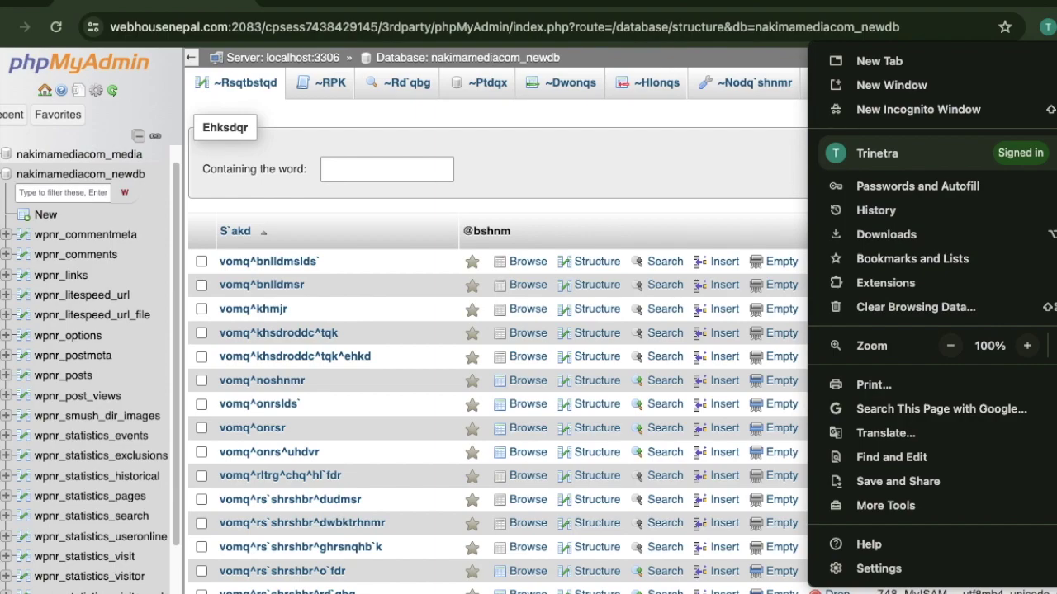
click(876, 430)
click(918, 64)
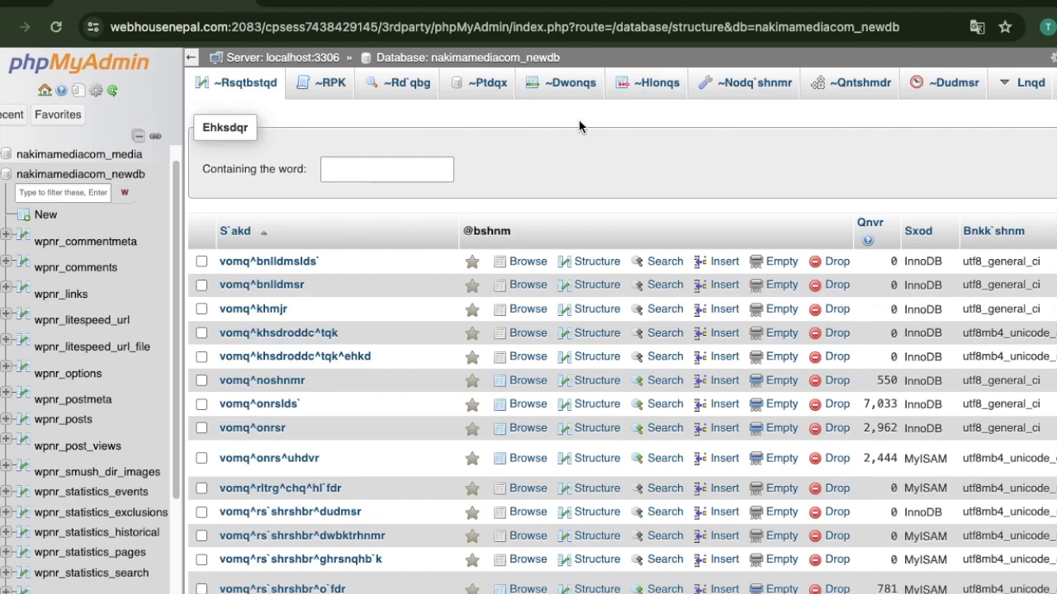
- Recheck the public_html.zip upload, then go back out of phpMyAdmin to the earlier cPanel page
click(346, 4)
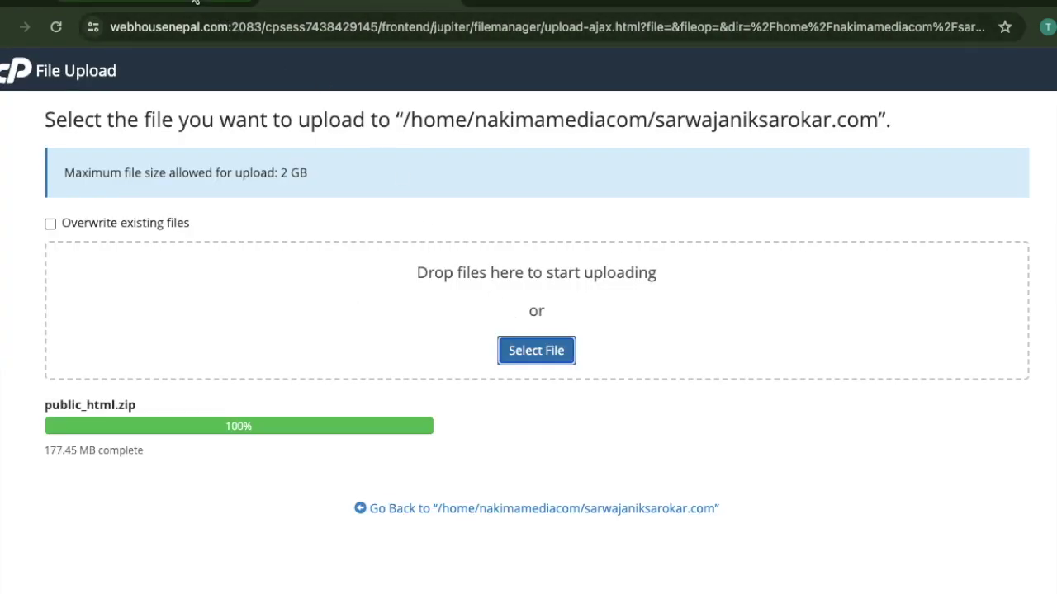
click(198, 4)
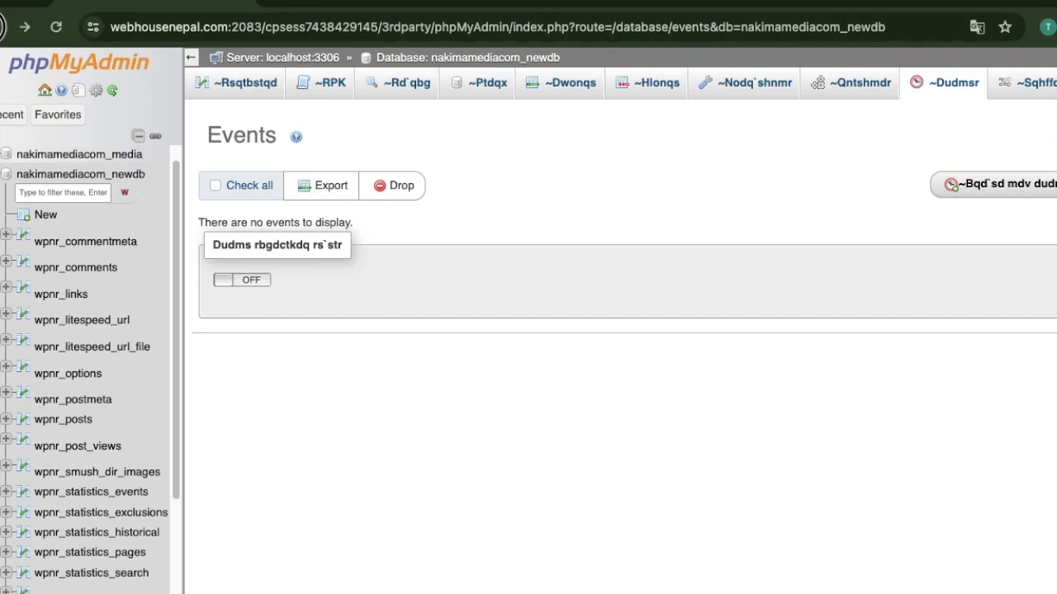
scroll(619, 330, down, 5)
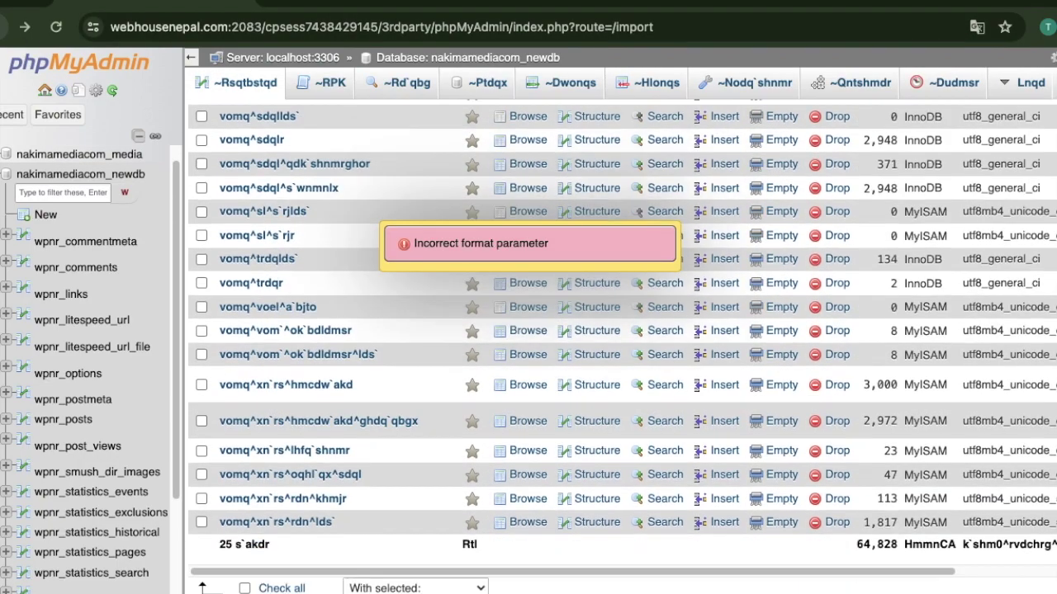
scroll(619, 331, down, 3)
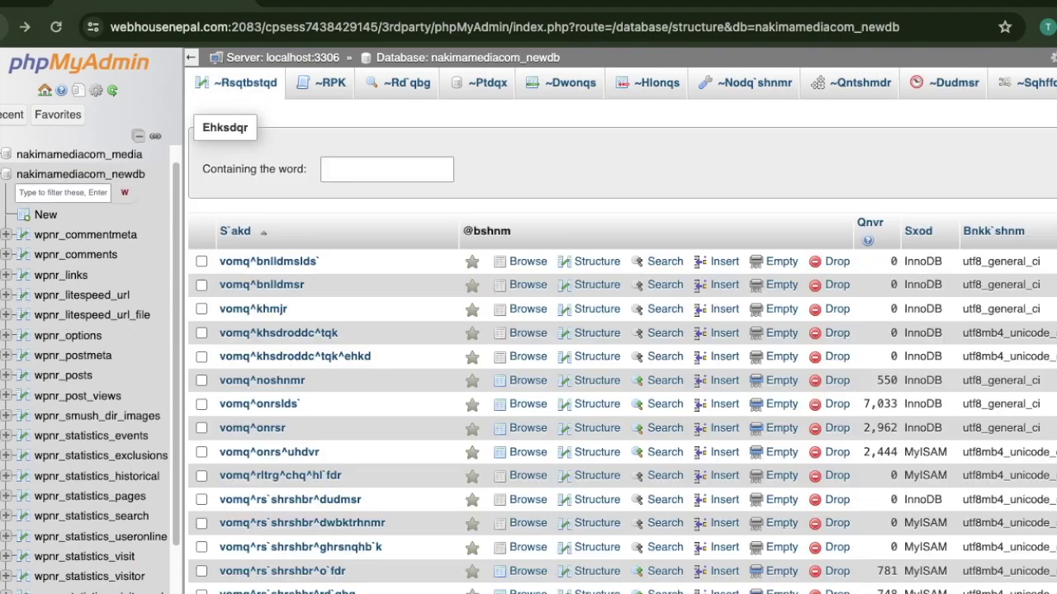
click(335, 6)
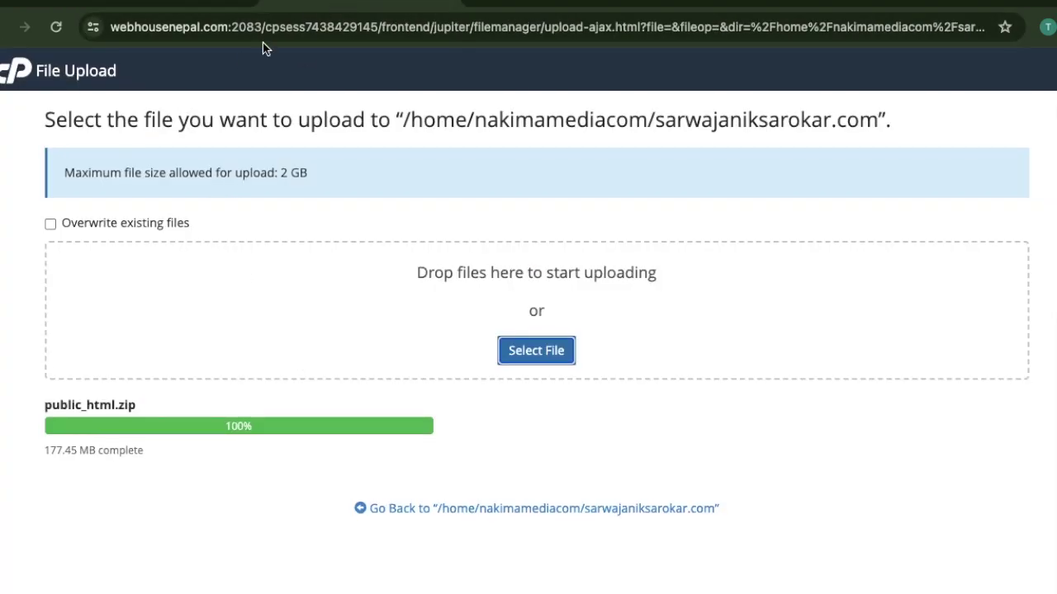
click(153, 4)
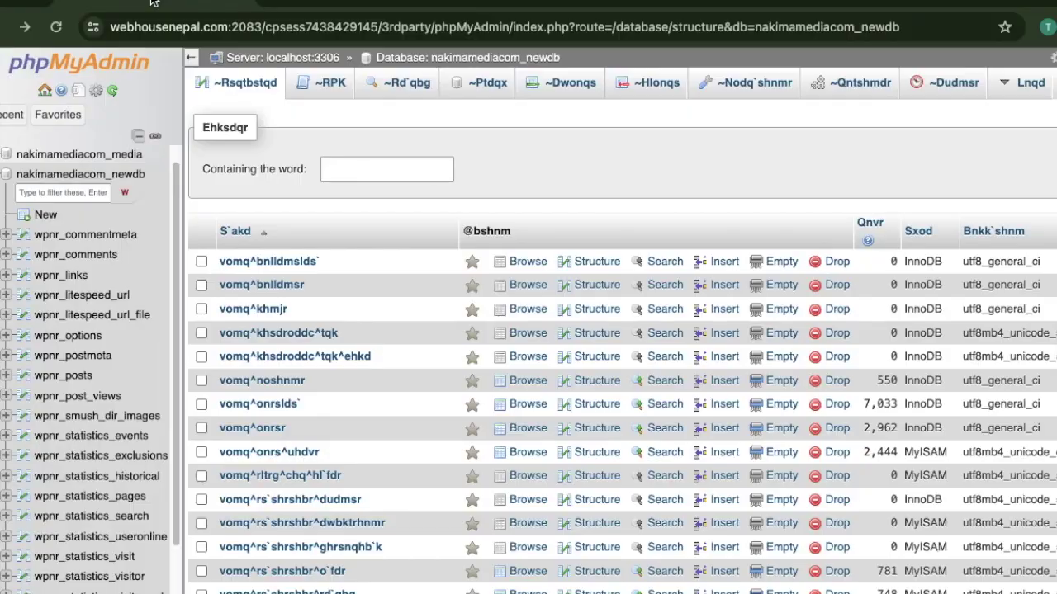
click(2, 26)
click(2, 26)
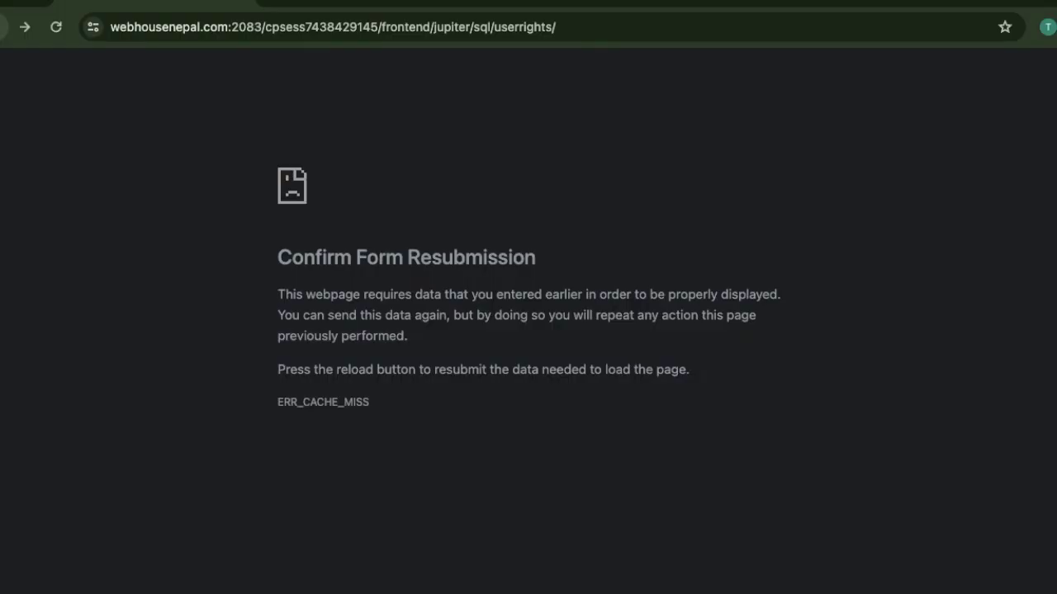
- Open File Manager, enter the sarwajaniksarokar.com folder, and open wp-config.php in the editor with utf-8 encoding
click(24, 29)
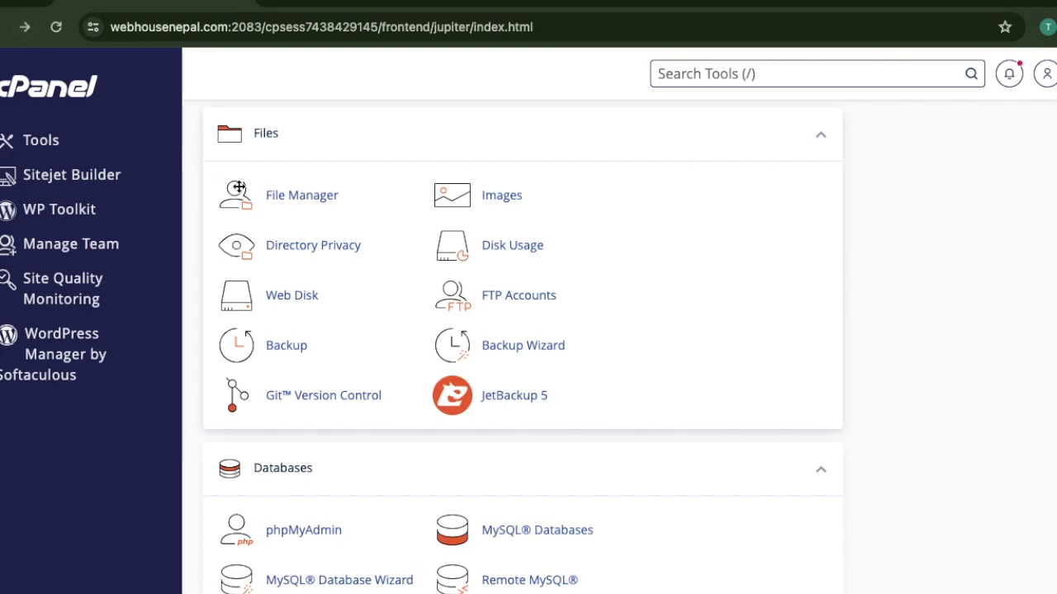
click(321, 205)
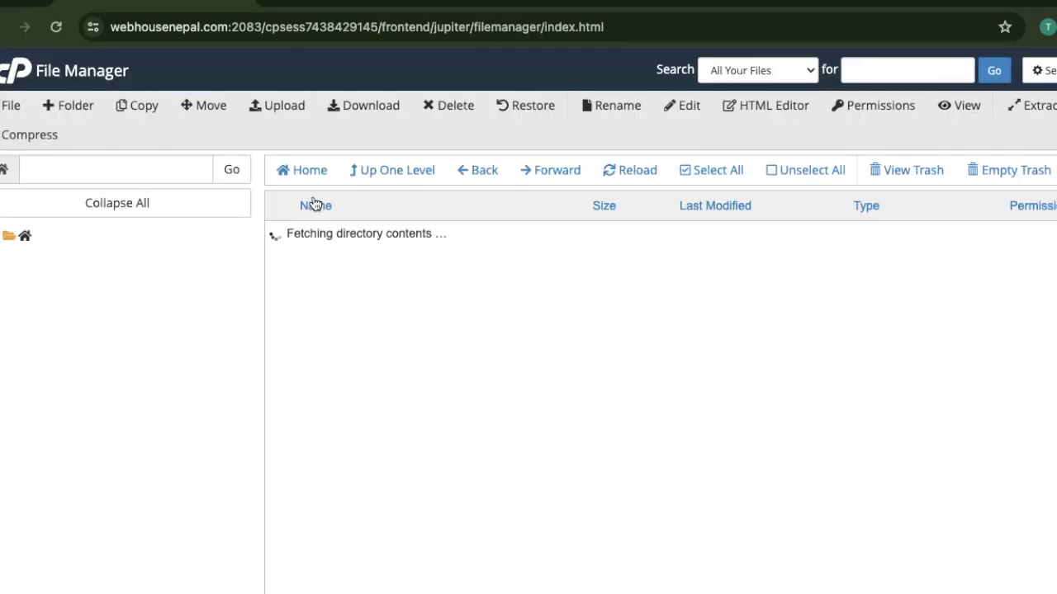
scroll(404, 566, down, 3)
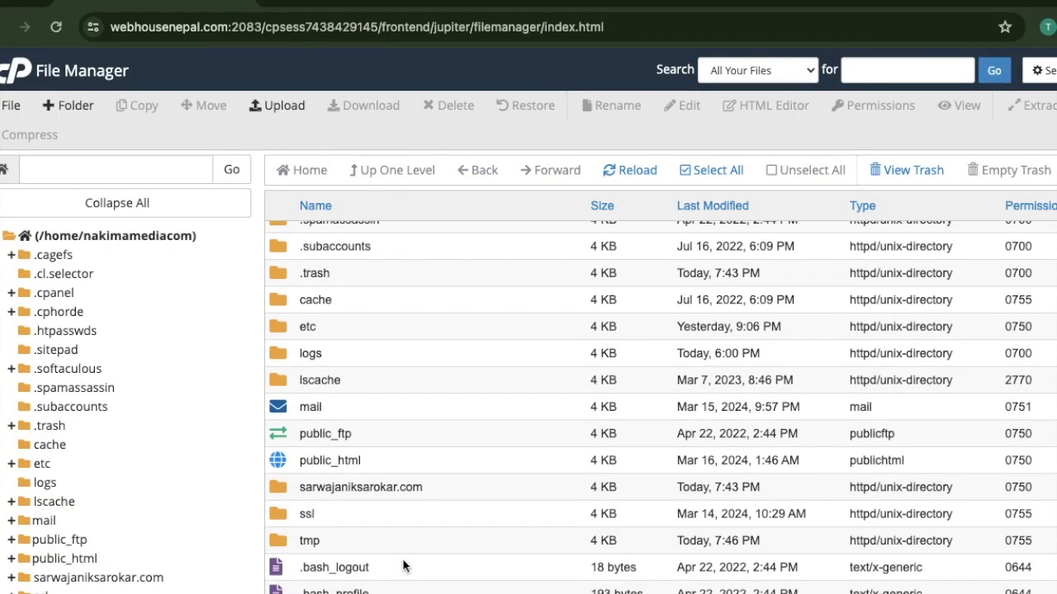
double_click(476, 486)
scroll(477, 485, down, 3)
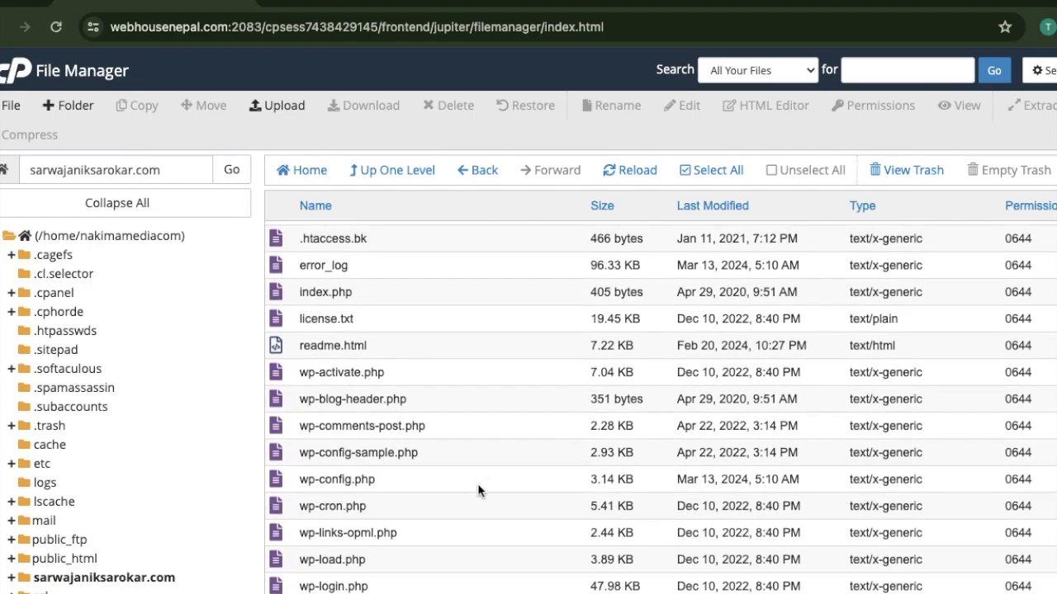
click(426, 454)
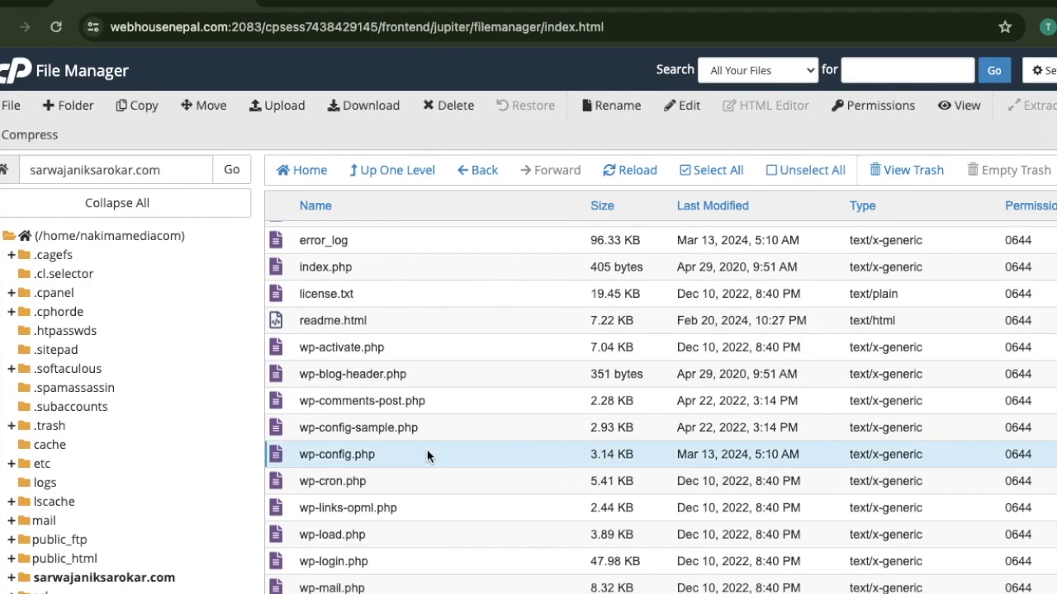
right_click(427, 454)
click(470, 513)
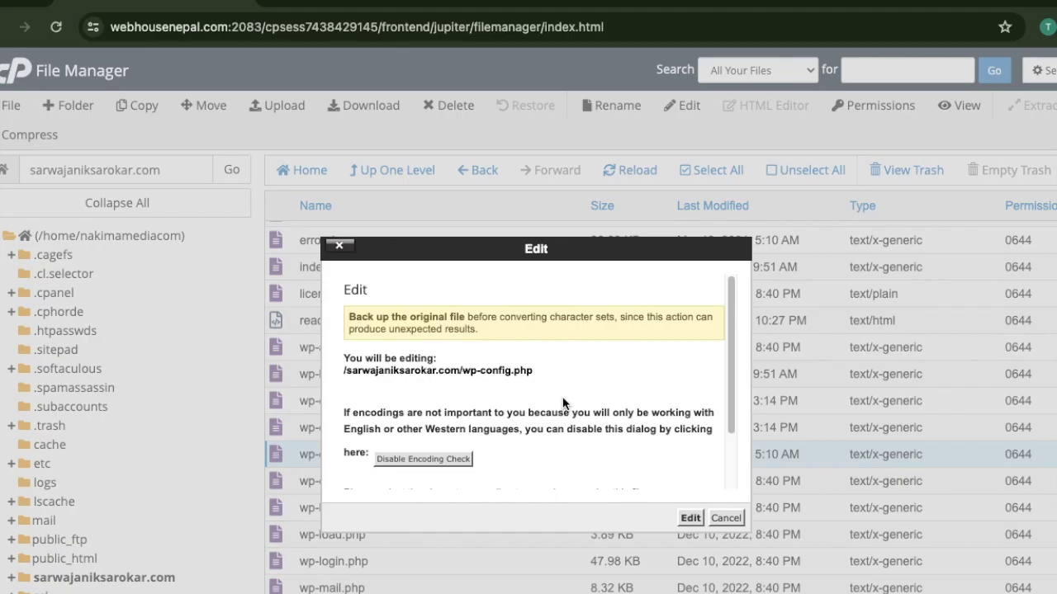
click(695, 520)
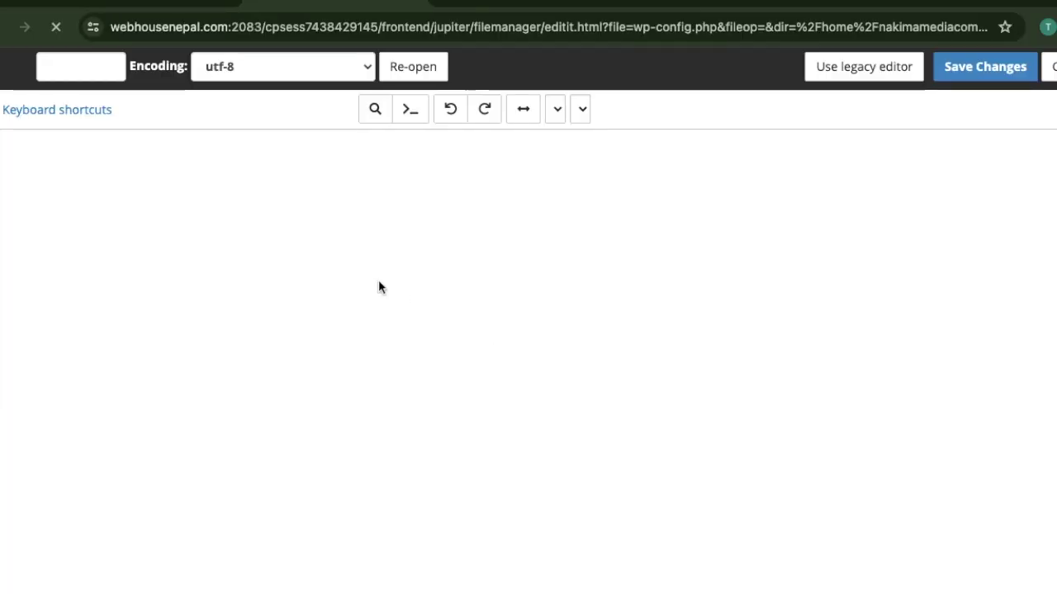
- Replace DB_NAME with nakimamediacom_newdb copied from the notes
click(294, 488)
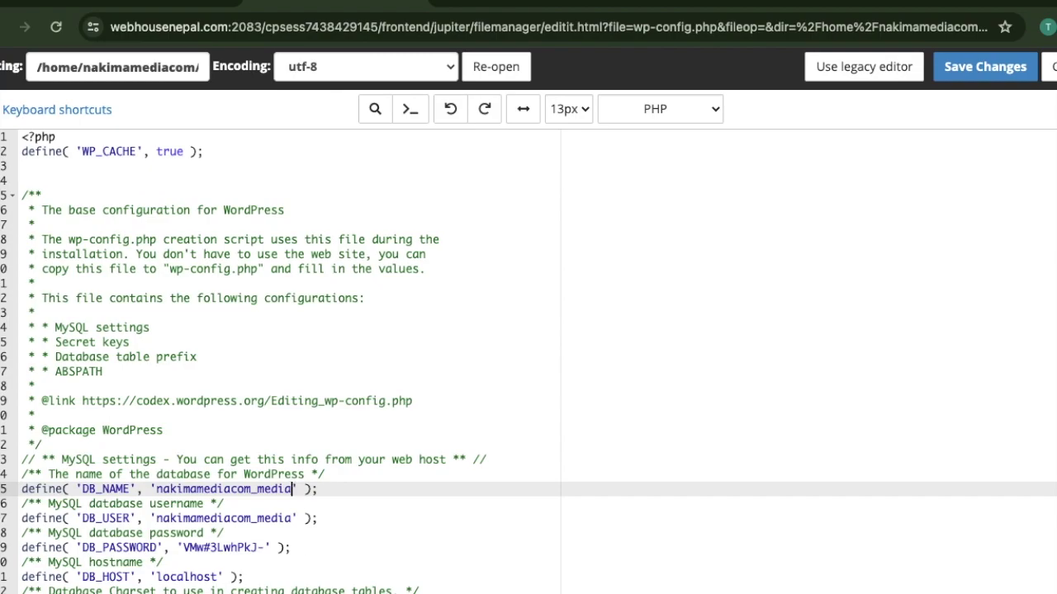
key(super+Tab)
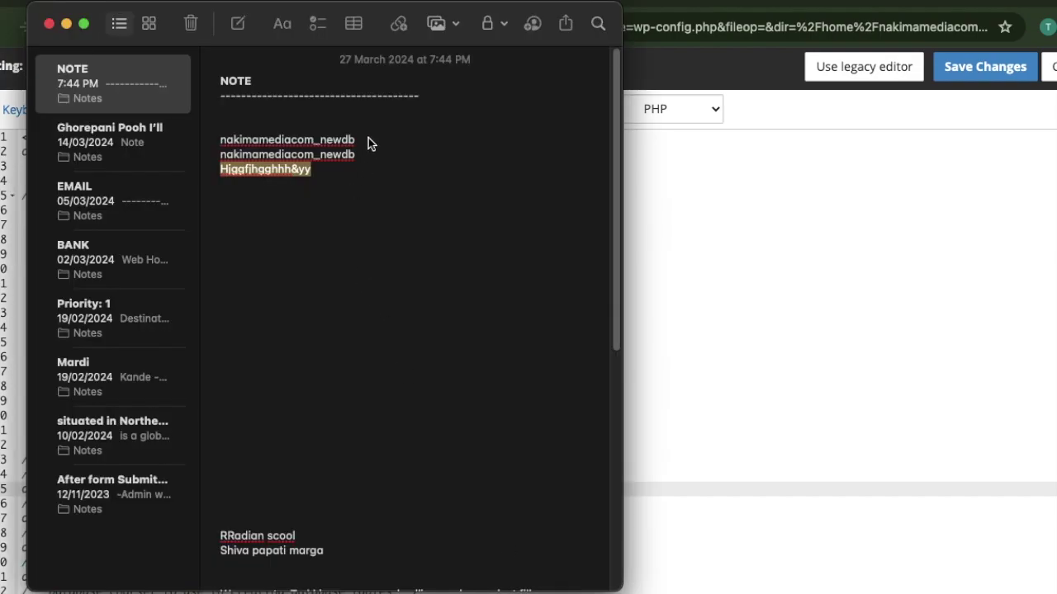
click(356, 125)
drag(359, 142, 220, 142)
key(super+c)
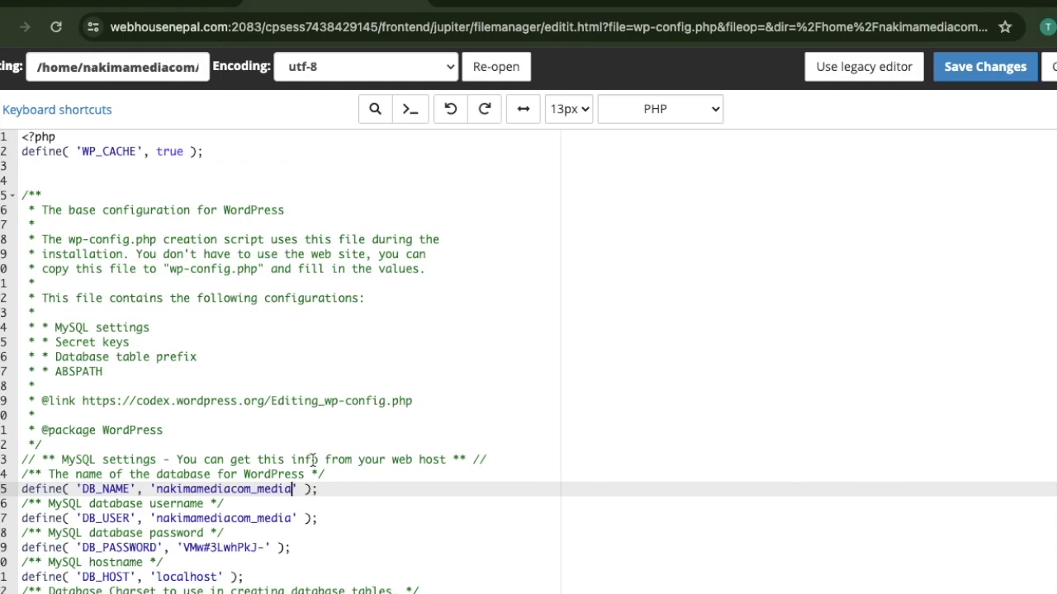
key(BackSpace)
key(BackSpace)
key(BackSpace)
key(BackSpace)
key(BackSpace)
key(BackSpace)
key(BackSpace)
key(BackSpace)
key(BackSpace)
key(BackSpace)
key(BackSpace)
key(BackSpace)
key(BackSpace)
key(BackSpace)
key(BackSpace)
key(BackSpace)
key(BackSpace)
key(BackSpace)
key(BackSpace)
key(BackSpace)
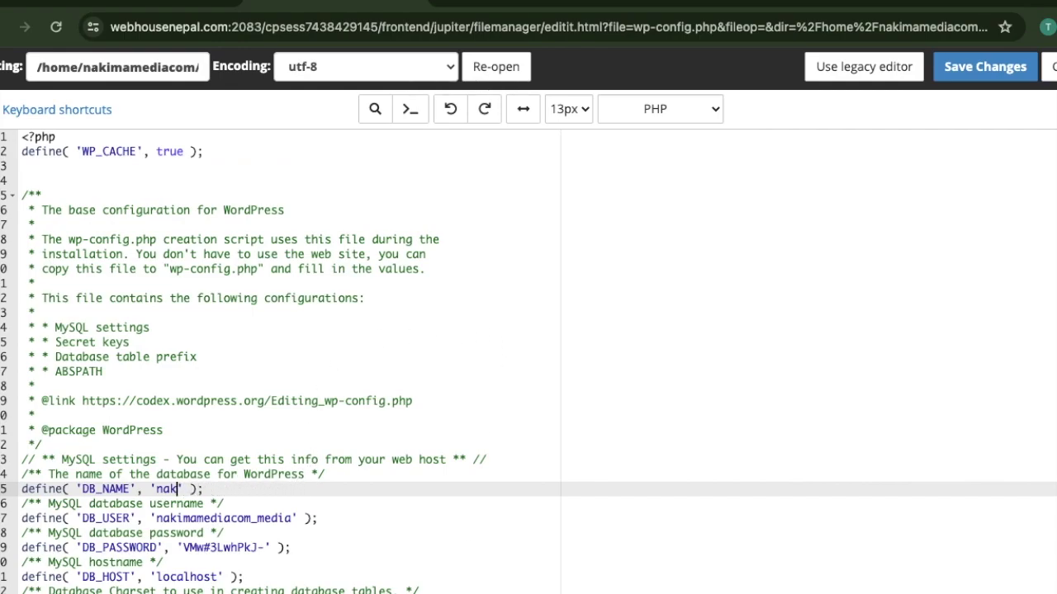
key(super+v)
click(224, 504)
- Replace DB_USER with nakimamediacom_newdb
key(Right)
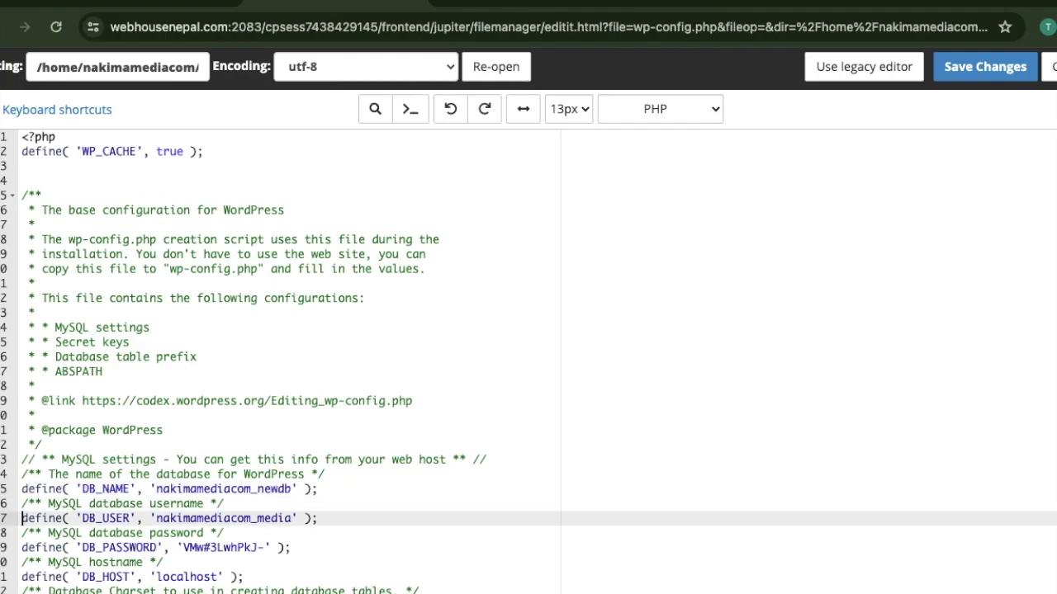
key(Down)
click(293, 518)
key(BackSpace)
key(BackSpace)
key(BackSpace)
key(BackSpace)
key(BackSpace)
key(BackSpace)
key(BackSpace)
key(BackSpace)
key(BackSpace)
key(BackSpace)
key(BackSpace)
key(BackSpace)
key(BackSpace)
key(BackSpace)
key(BackSpace)
key(BackSpace)
key(BackSpace)
key(BackSpace)
key(BackSpace)
key(BackSpace)
key(super+v)
- Paste the new database password from the notes into DB_PASSWORD and save wp-config.php
key(super+Tab)
drag(310, 172, 222, 174)
key(super+c)
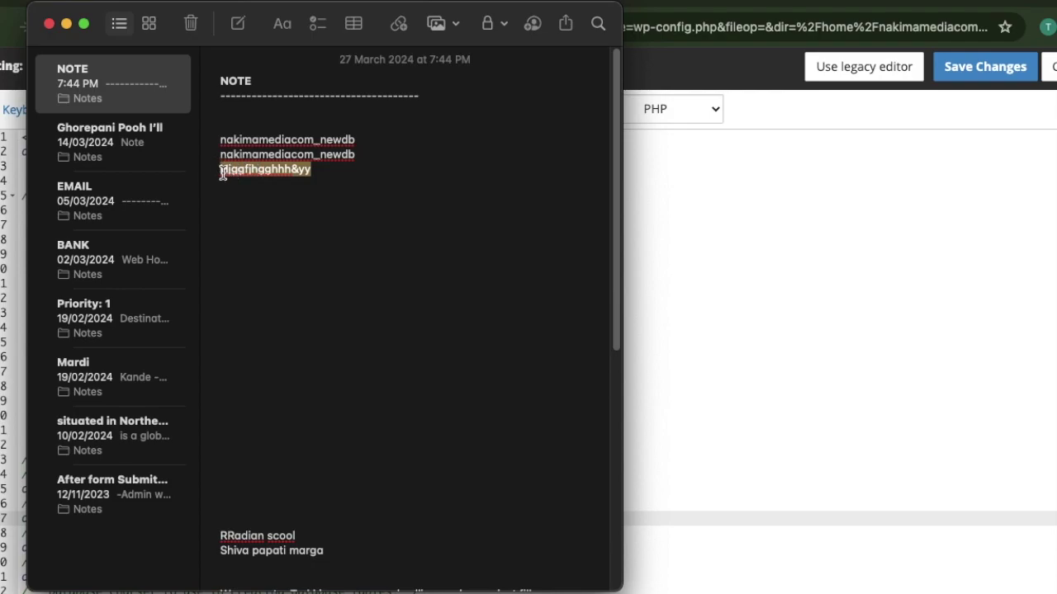
key(super+Tab)
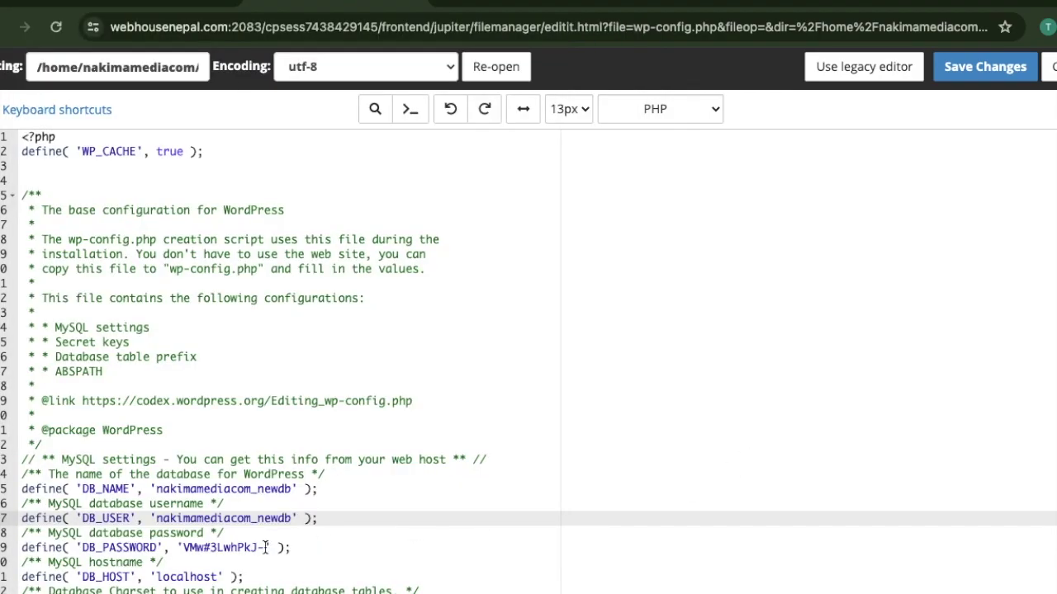
click(266, 547)
key(BackSpace)
key(BackSpace)
key(BackSpace)
key(BackSpace)
key(BackSpace)
key(BackSpace)
key(BackSpace)
key(BackSpace)
key(BackSpace)
key(BackSpace)
key(BackSpace)
key(BackSpace)
key(super+v)
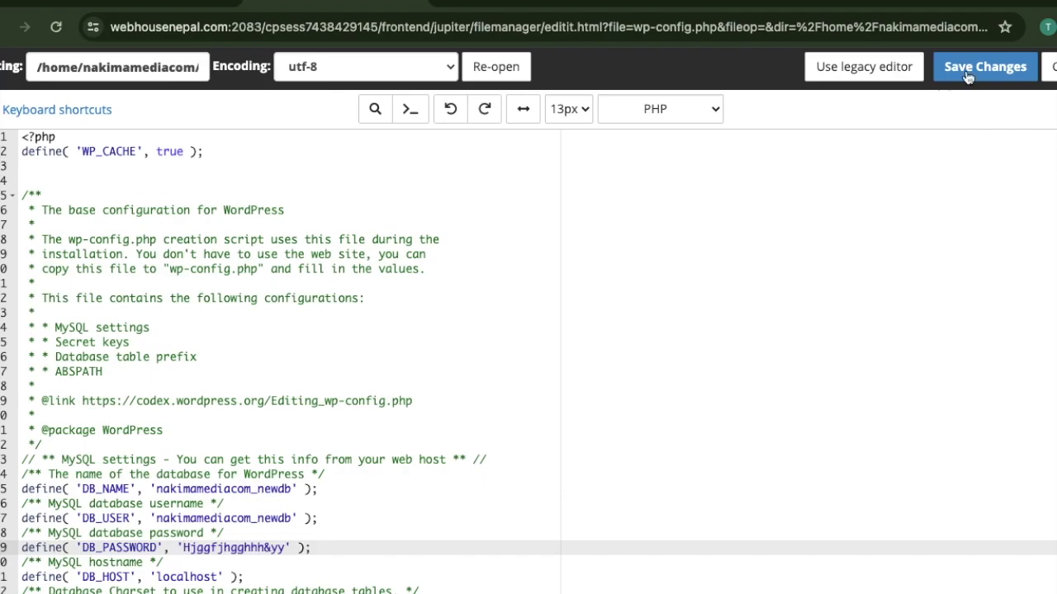
click(981, 69)
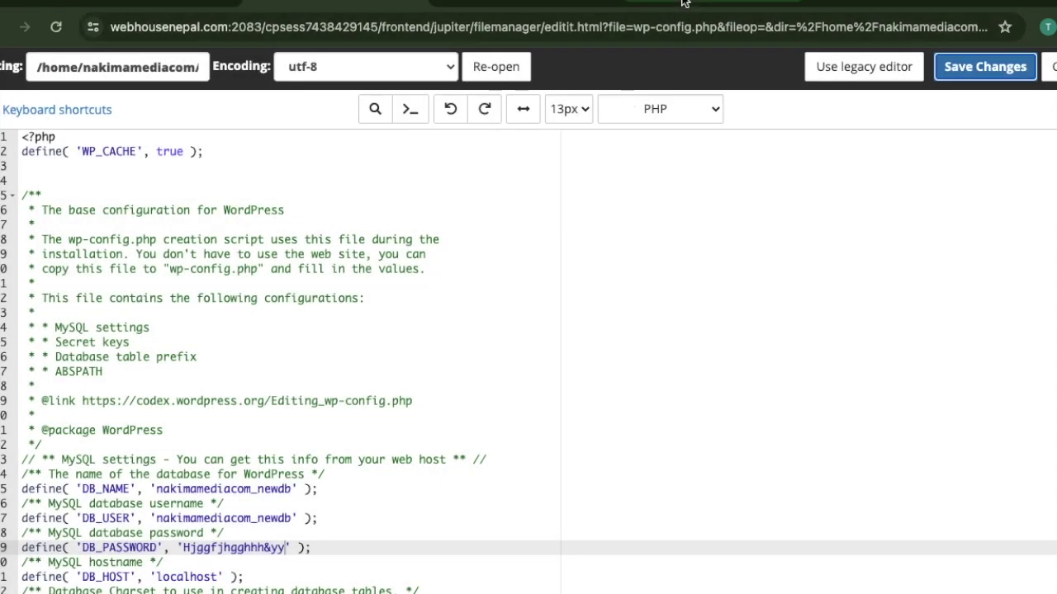
click(682, 3)
- Reload sarwajaniksarokar.com and scroll to confirm the Nakima Media news site appears
click(564, 24)
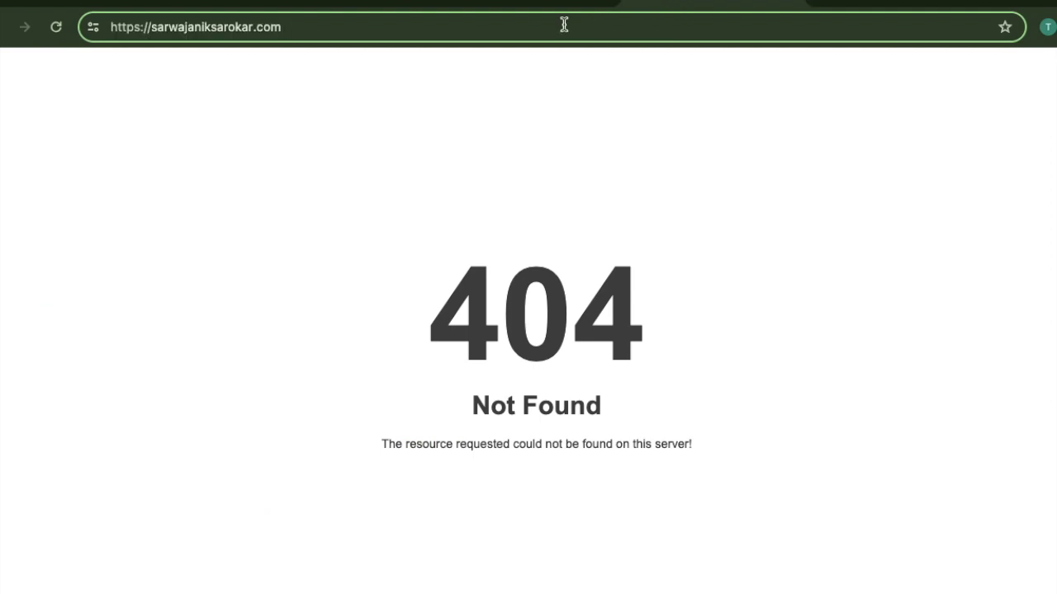
key(Return)
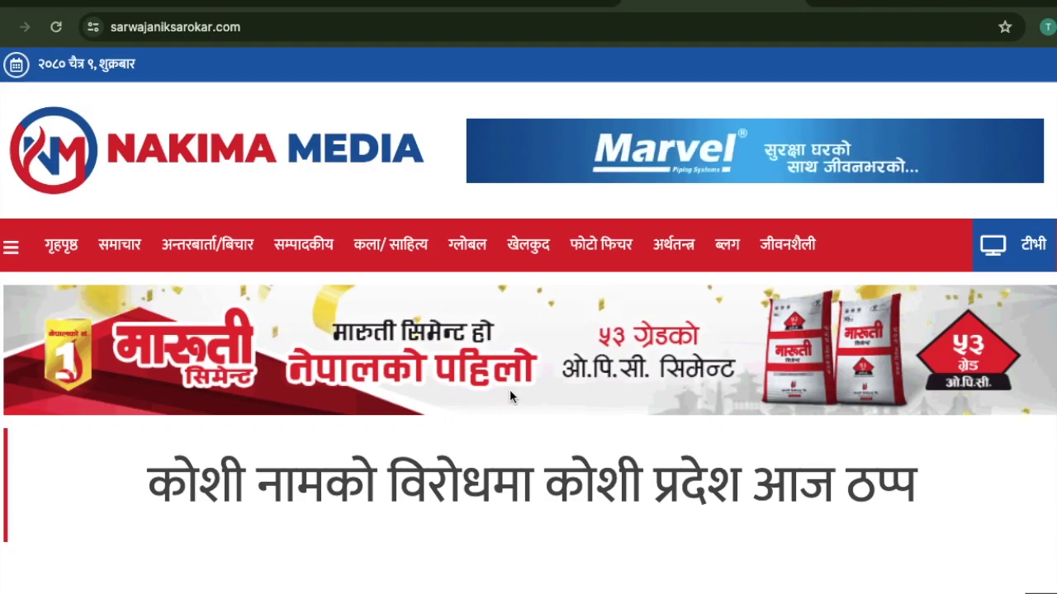
scroll(510, 397, down, 15)
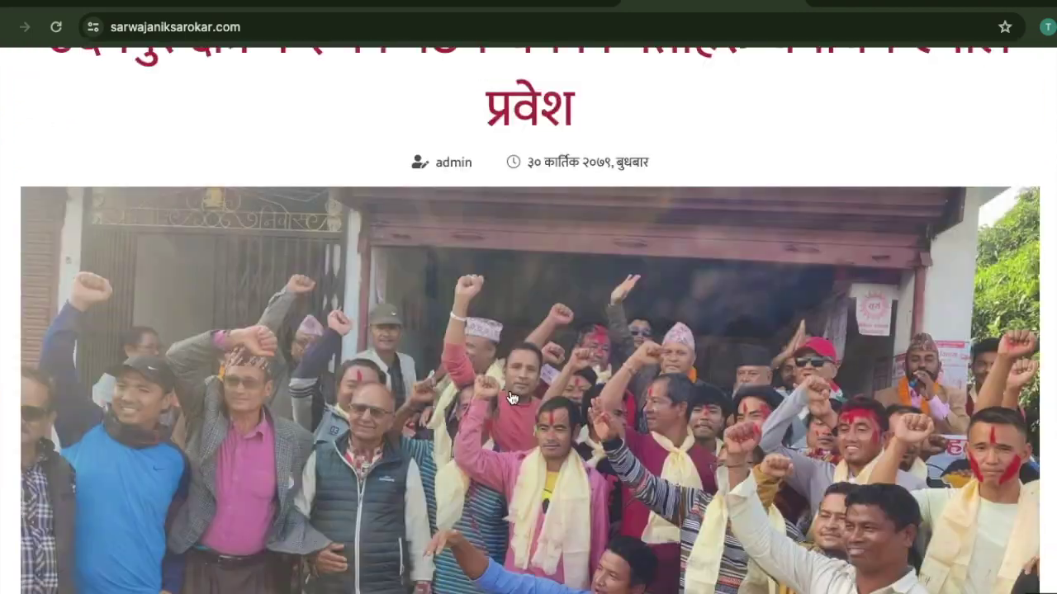
scroll(510, 397, down, 5)
scroll(512, 399, up, 20)
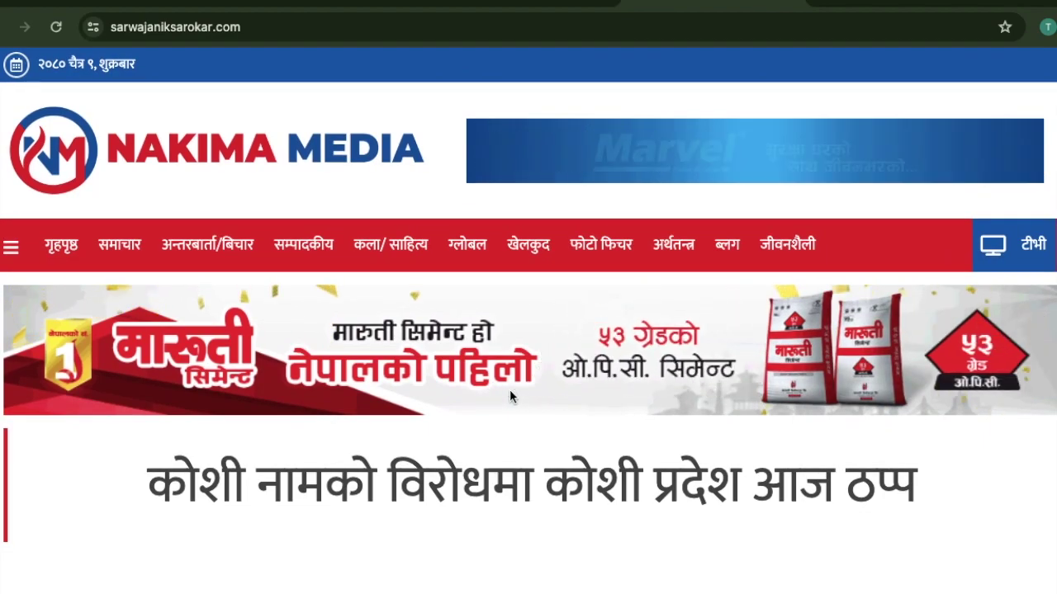
- Append /wp-admin to the site address to reach the WordPress login page
click(258, 28)
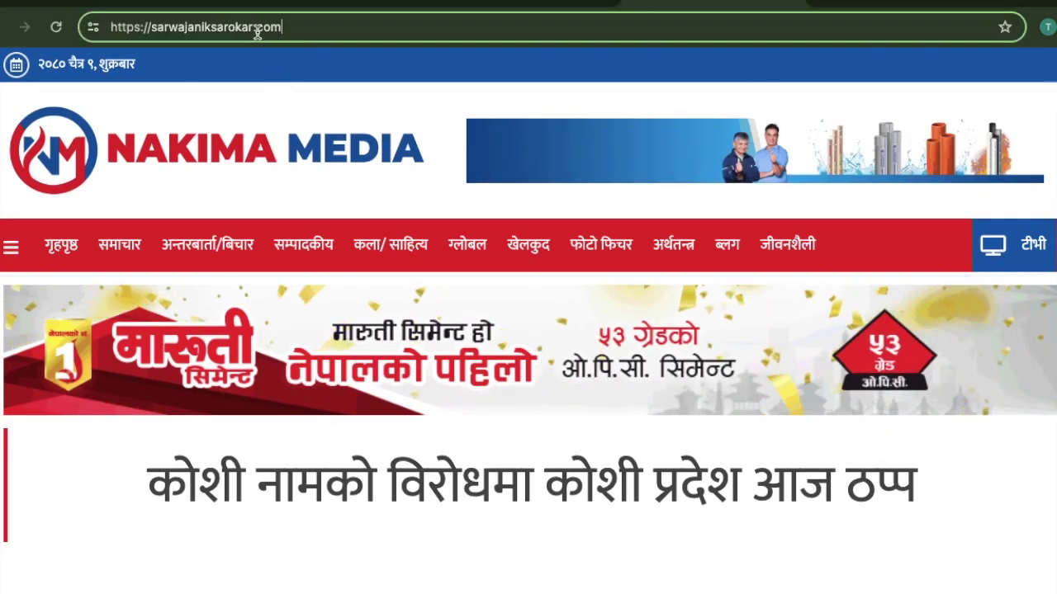
text(/)
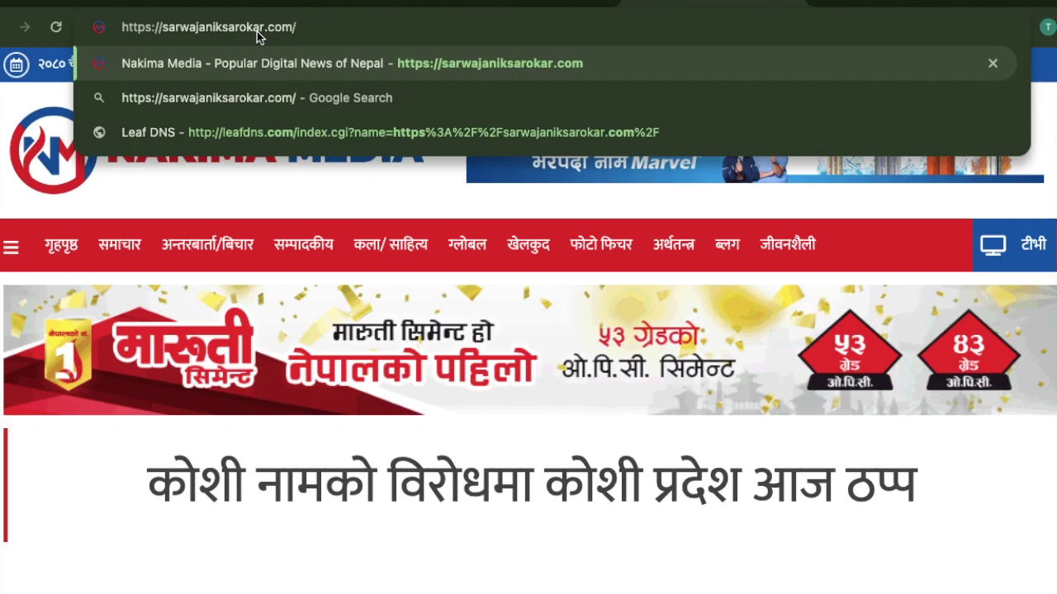
text(wp-)
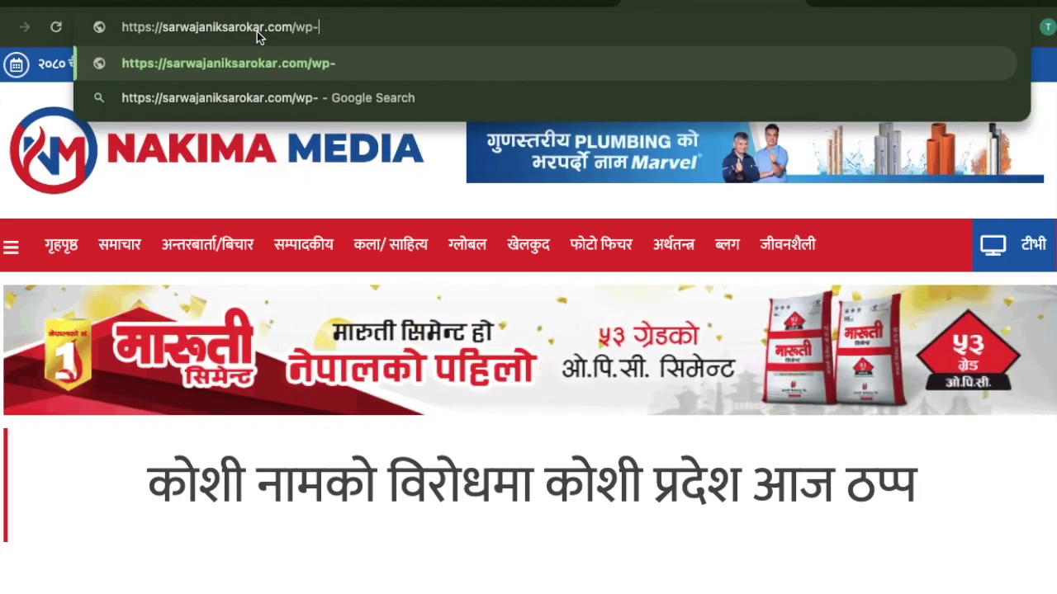
text(admin)
key(Return)
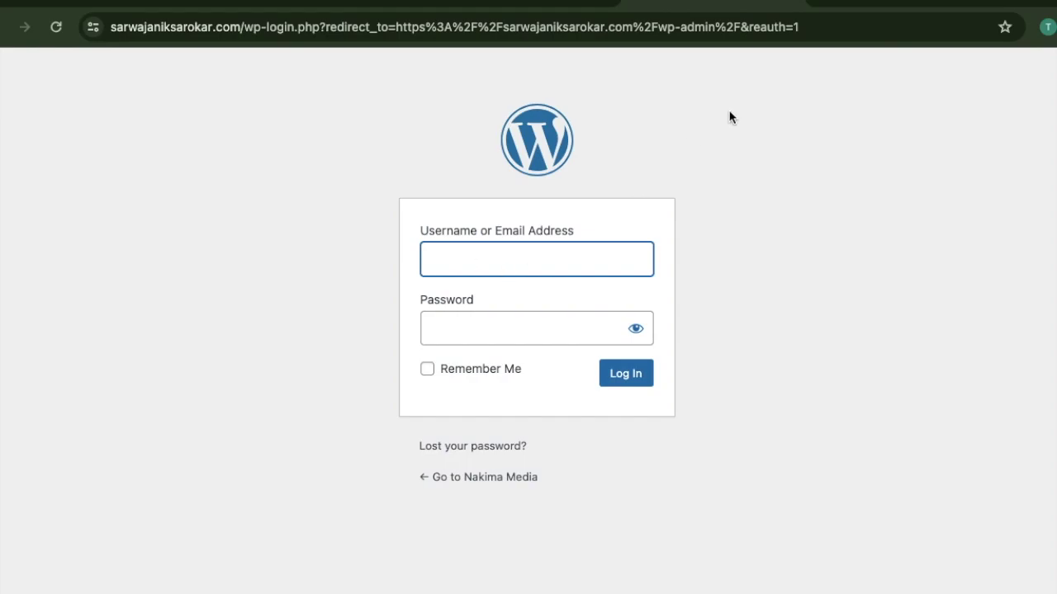
- Look over the upload, File Manager, editor, login and whois tabs, then settle on cPanel Tools scrolled toward Databases
click(506, 2)
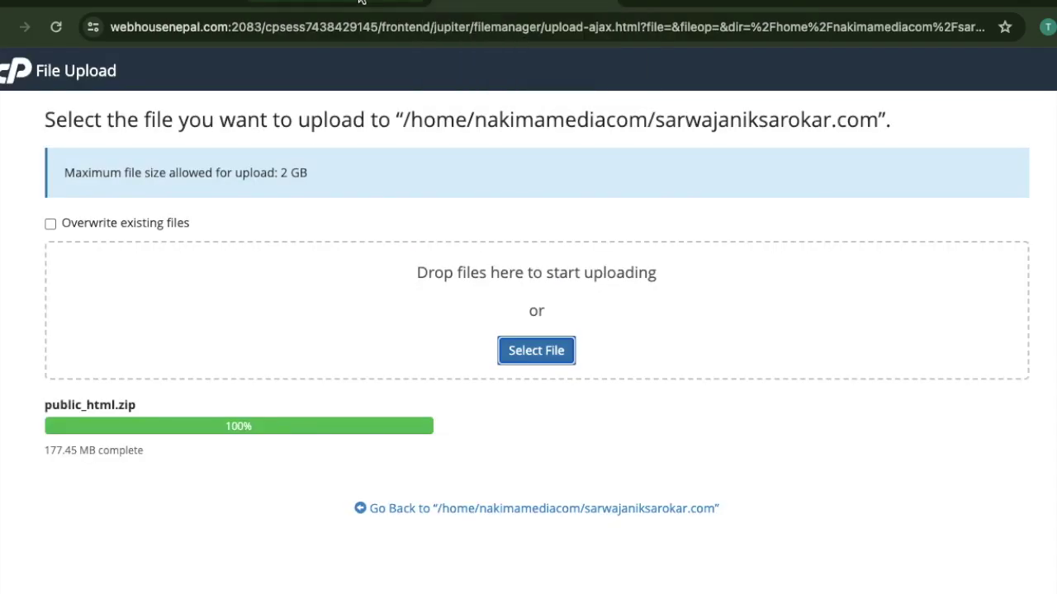
click(330, 3)
click(150, 1)
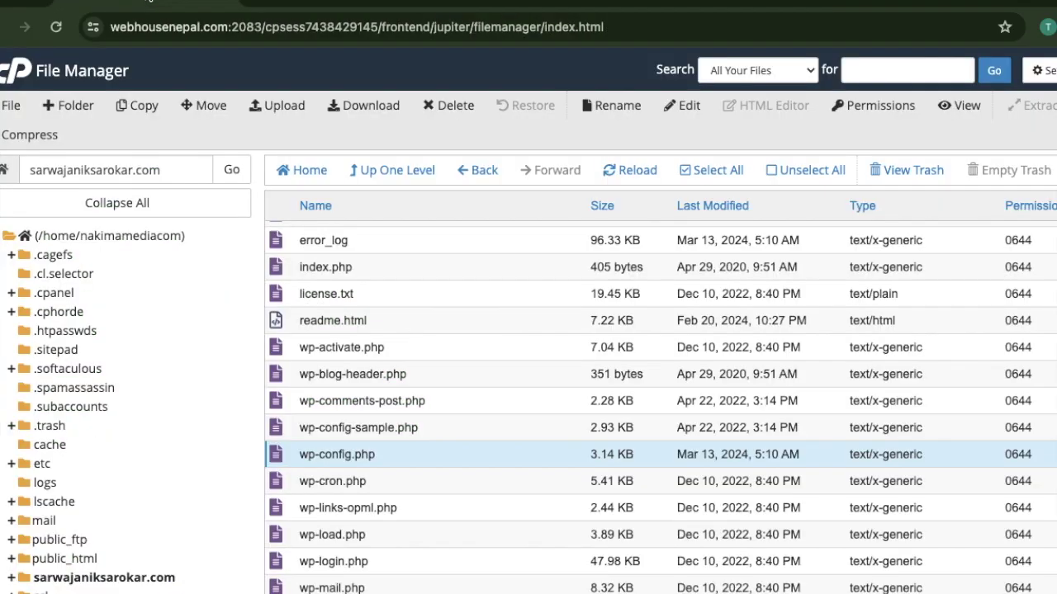
scroll(362, 336, up, 3)
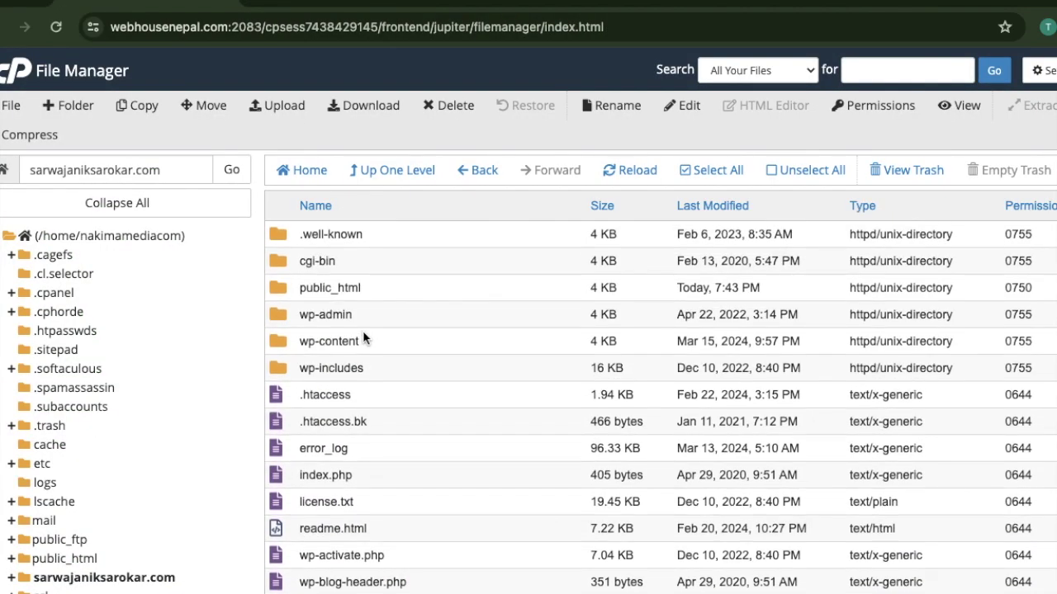
click(344, 4)
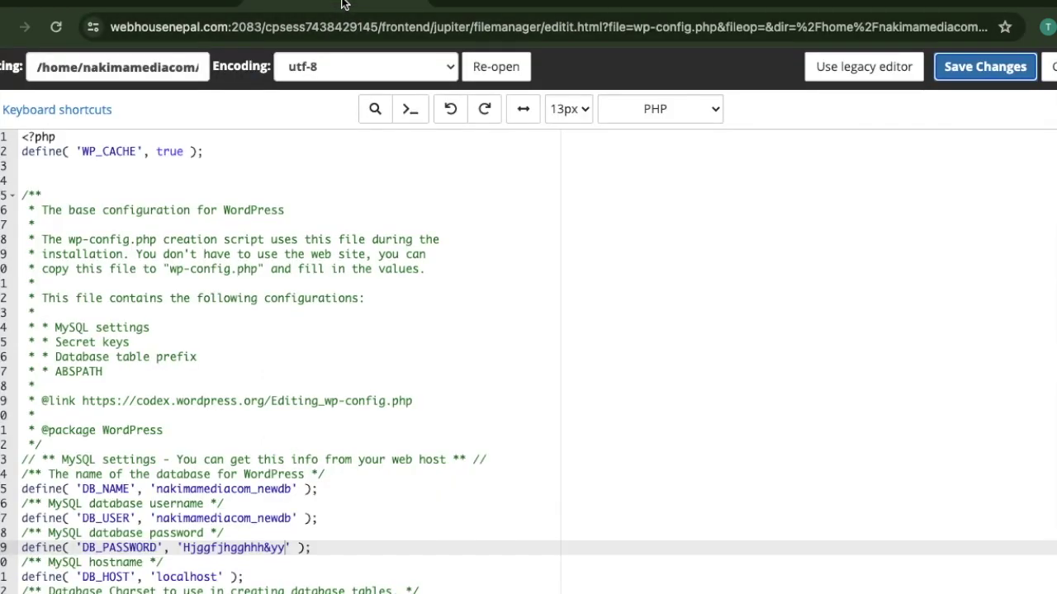
click(498, 5)
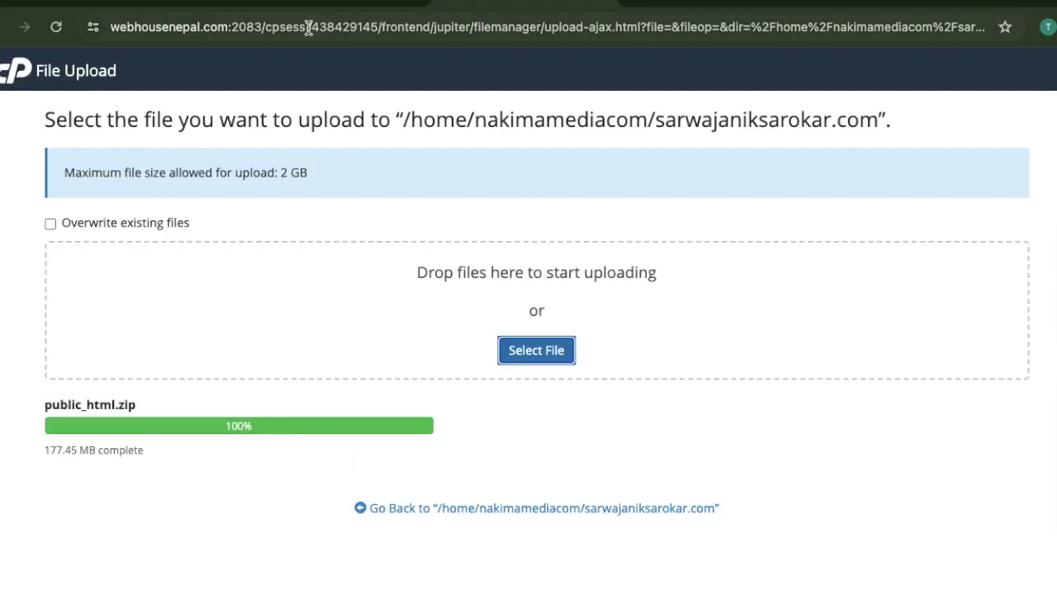
click(189, 7)
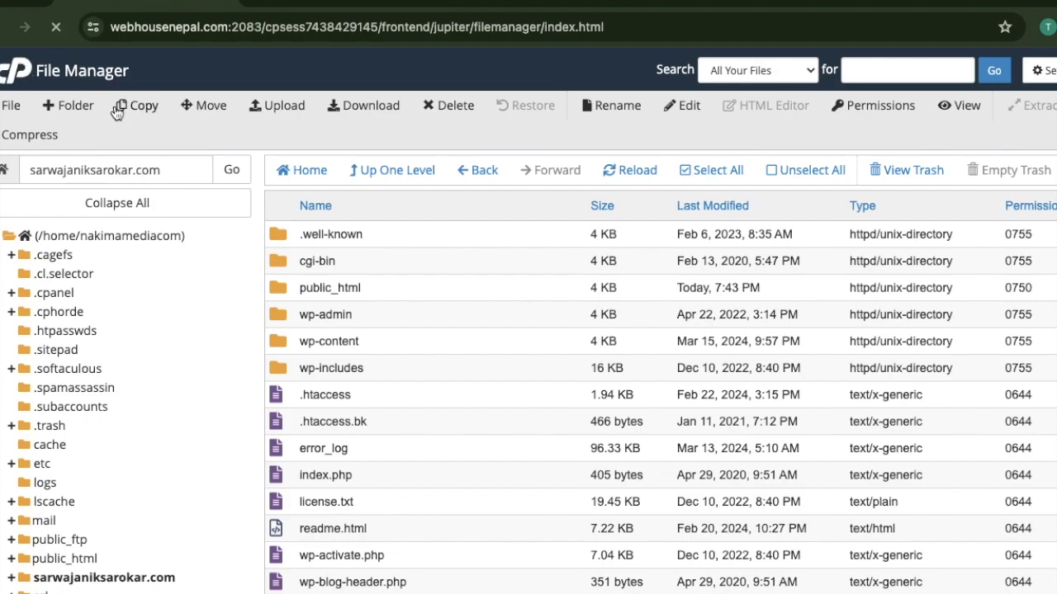
click(689, 3)
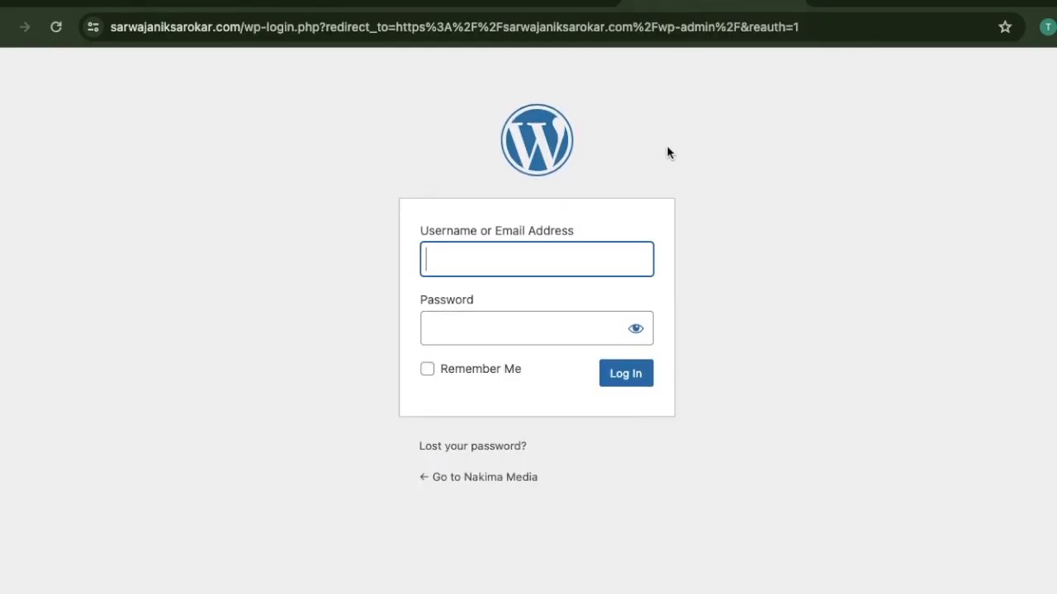
click(797, 1)
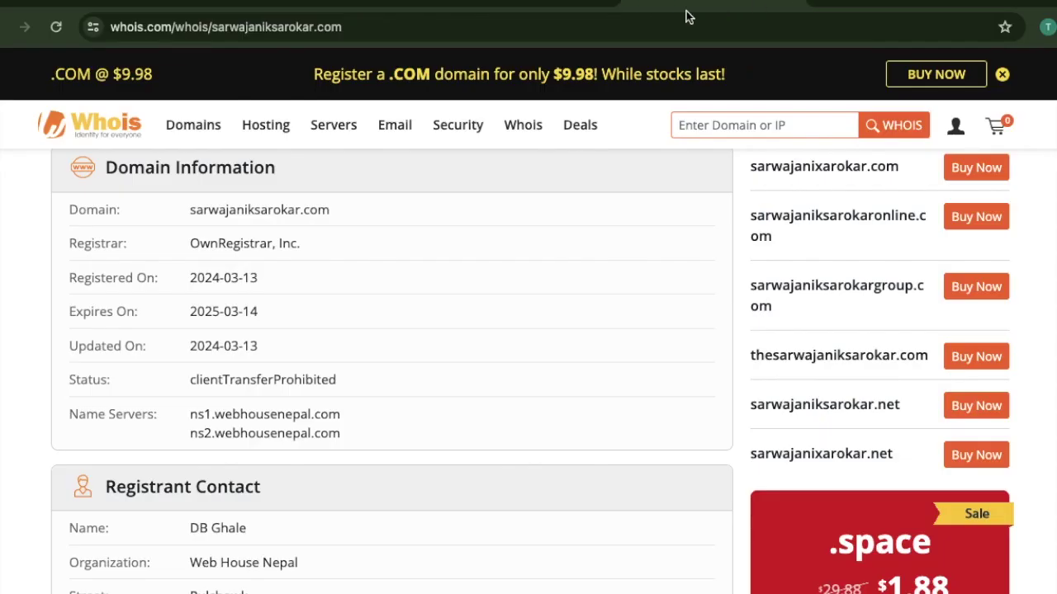
mouse_move(358, 169)
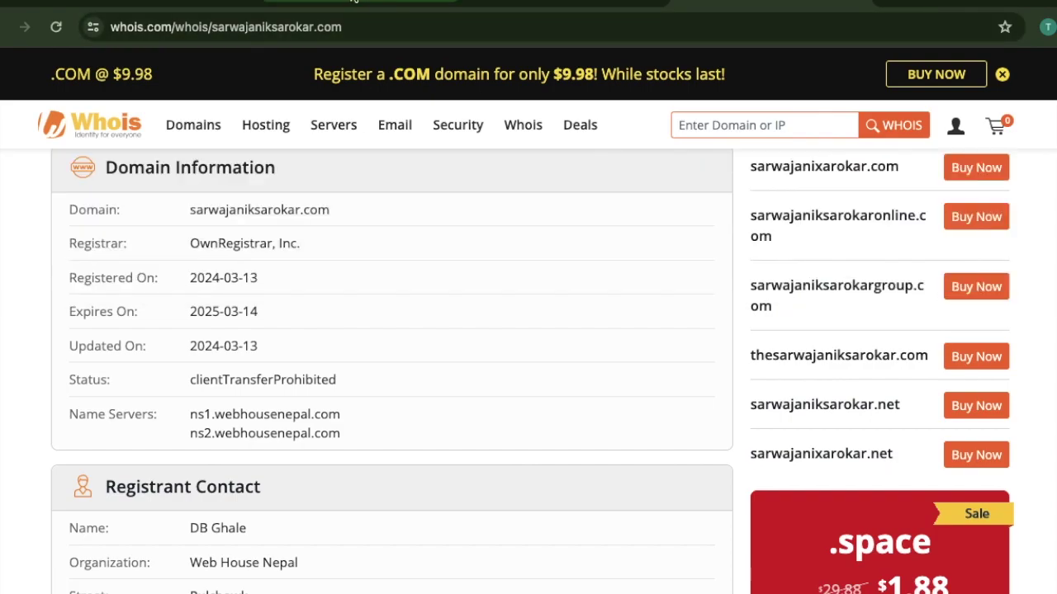
click(354, 3)
click(185, 2)
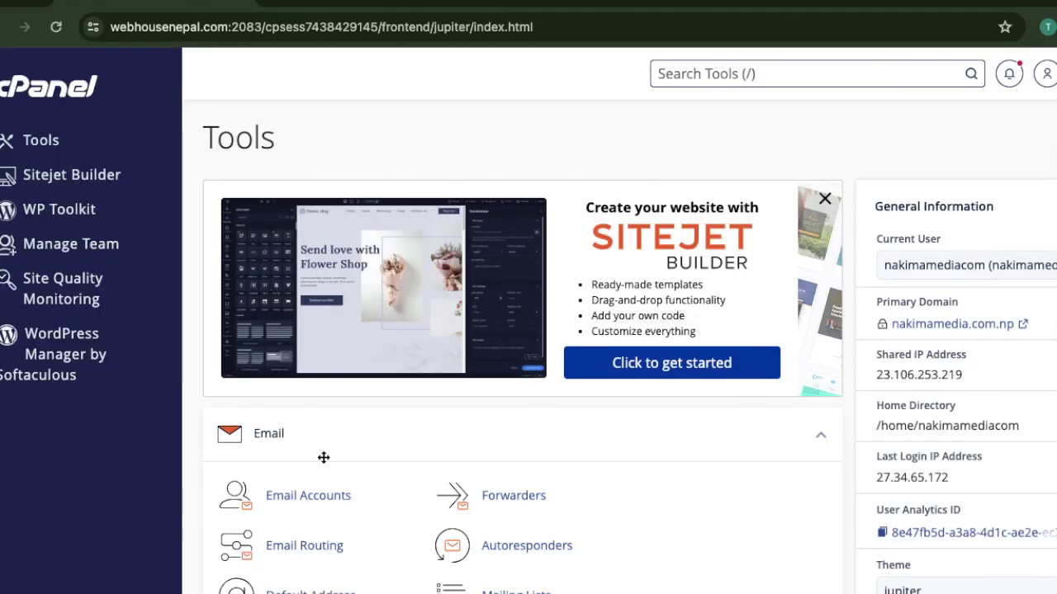
scroll(323, 457, down, 10)
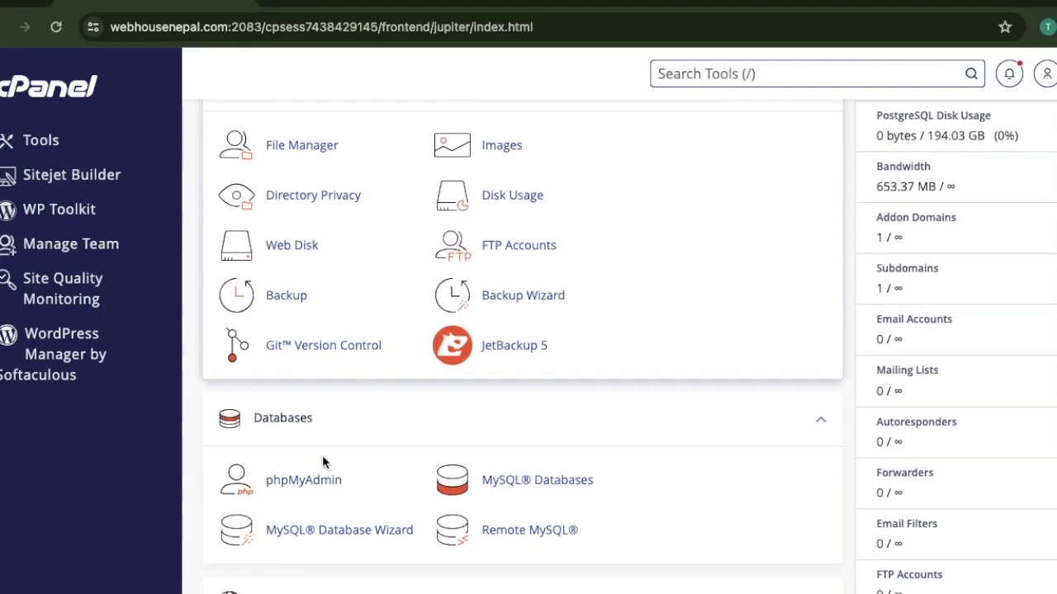
- Launch phpMyAdmin, scroll the sidebar to confirm the wpnr tables, and open nakimamediacom_newdb's table list
click(303, 471)
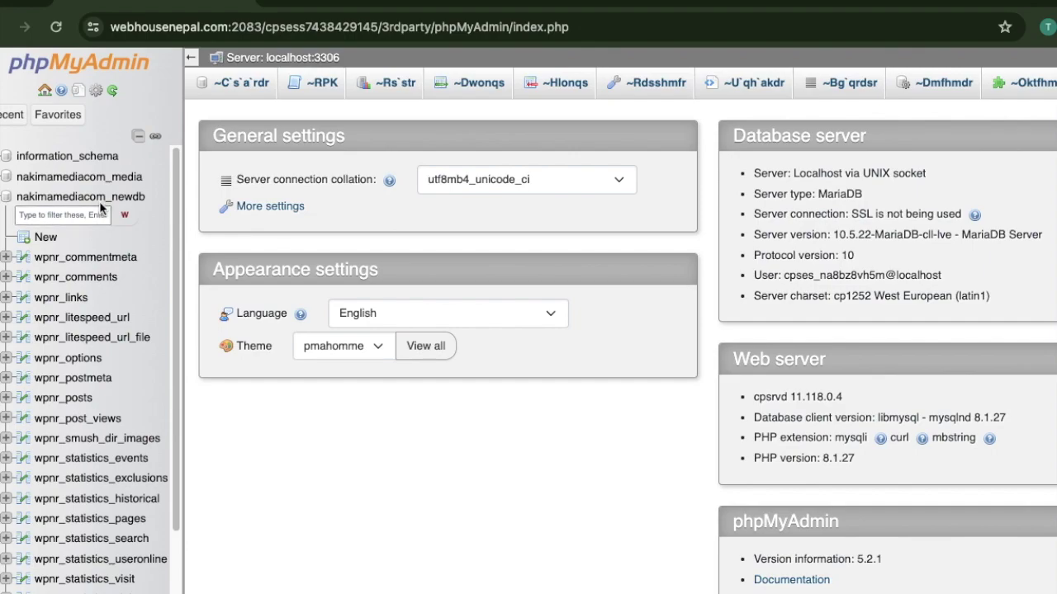
scroll(91, 478, down, 2)
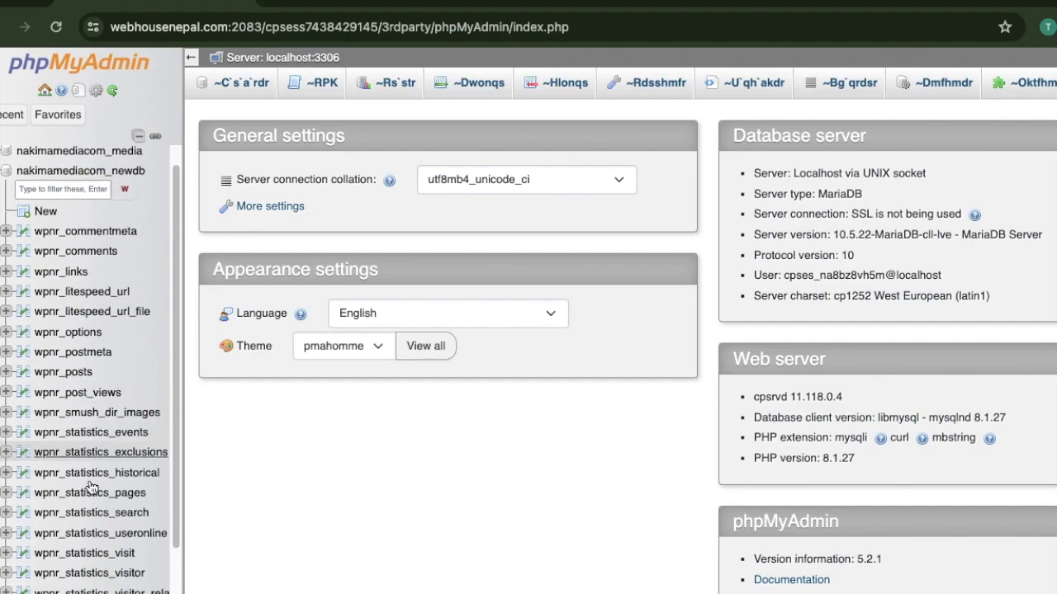
scroll(91, 487, down, 5)
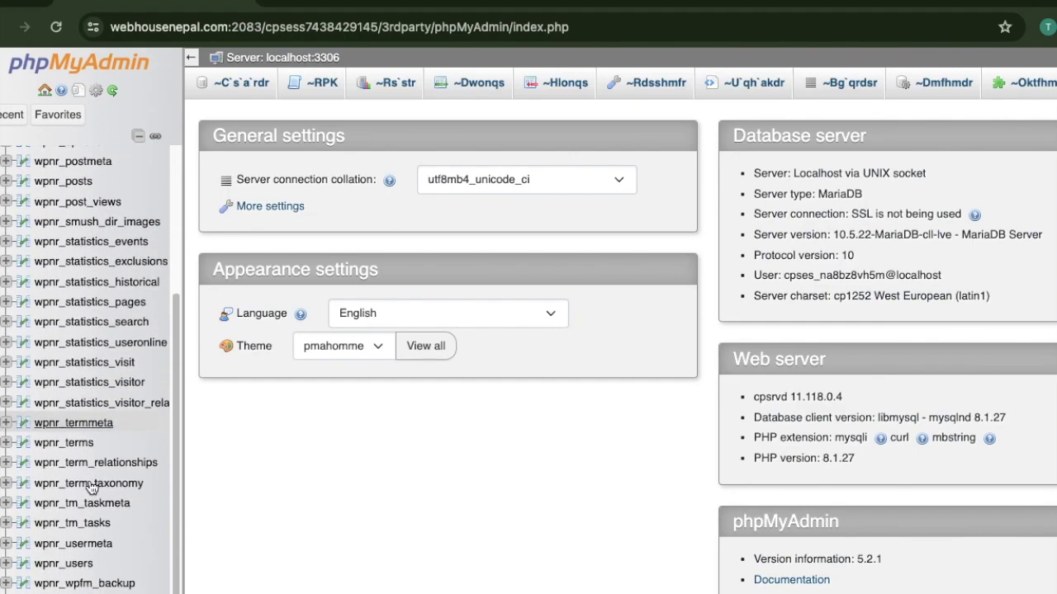
scroll(90, 487, down, 1)
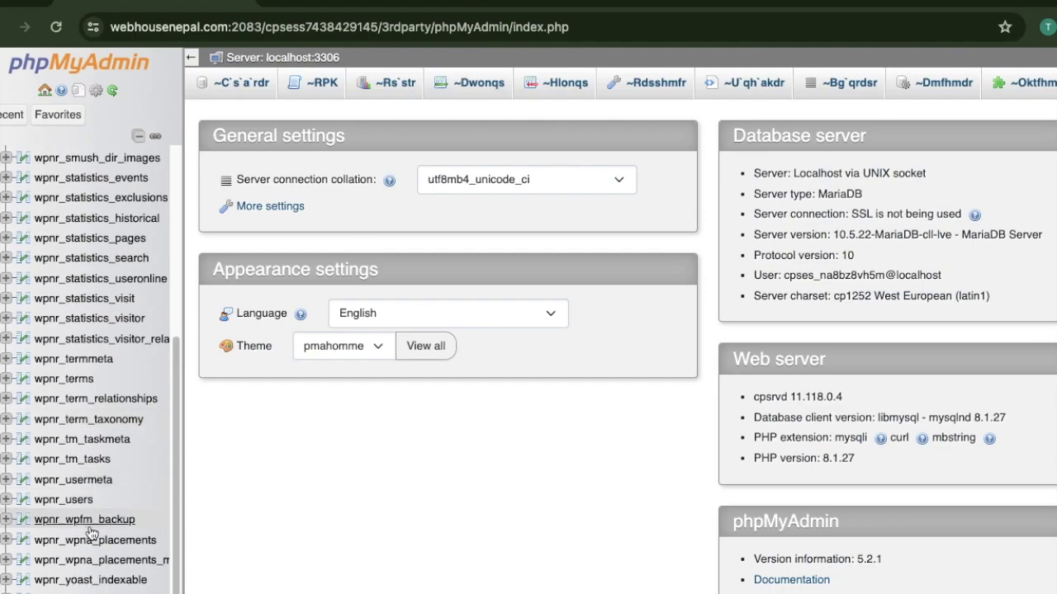
scroll(88, 429, up, 3)
scroll(88, 429, up, 2)
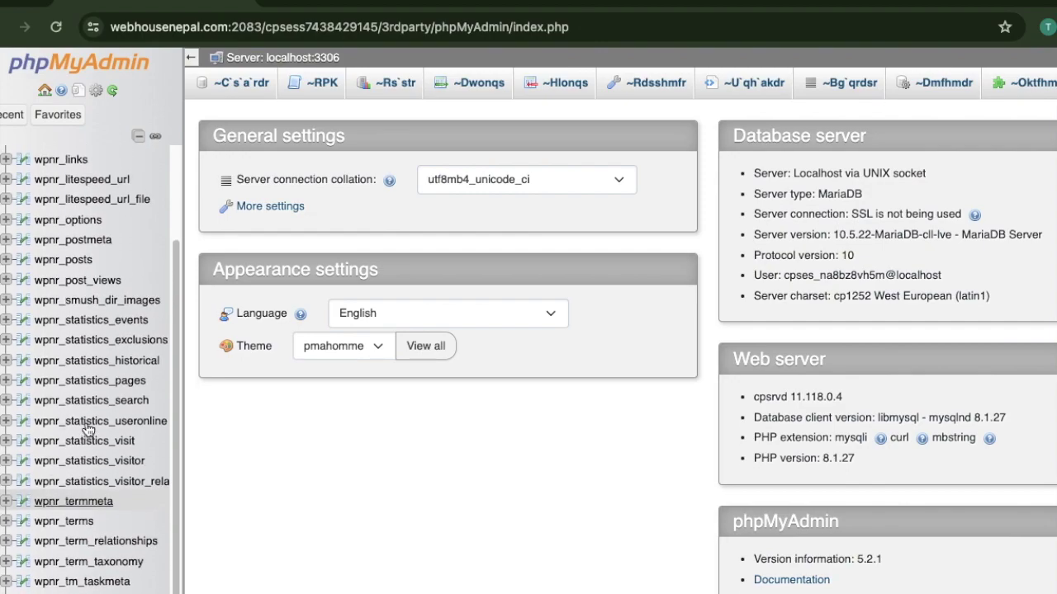
scroll(88, 429, up, 2)
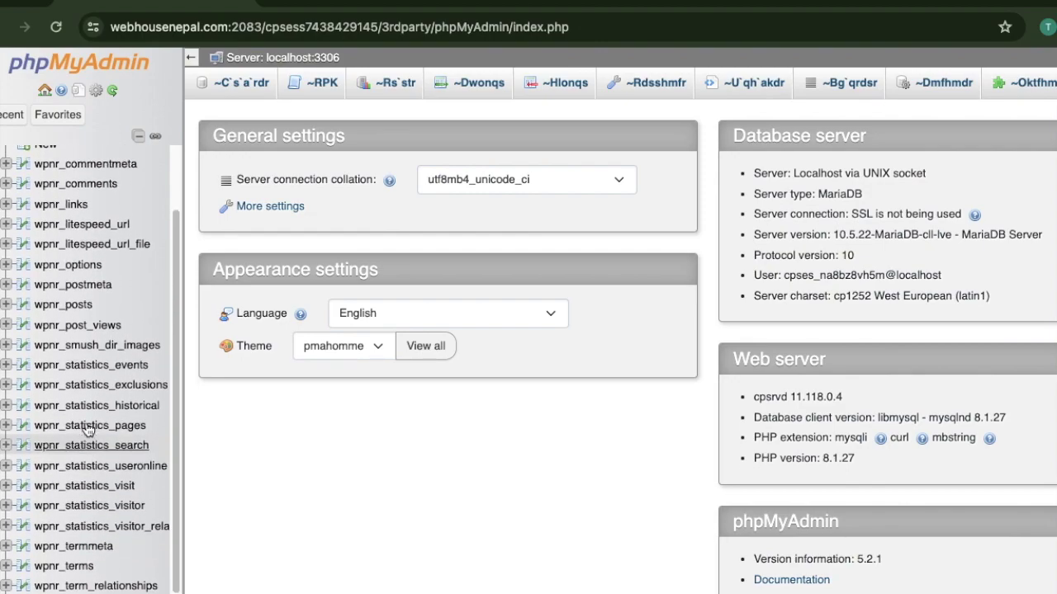
scroll(89, 429, down, 1)
scroll(88, 431, down, 1)
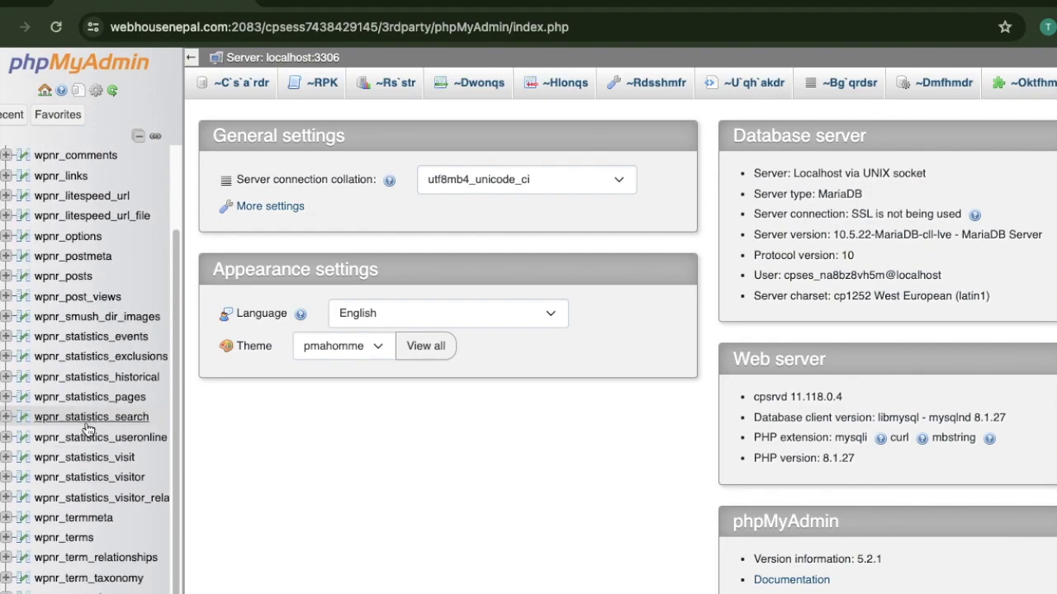
scroll(88, 429, down, 3)
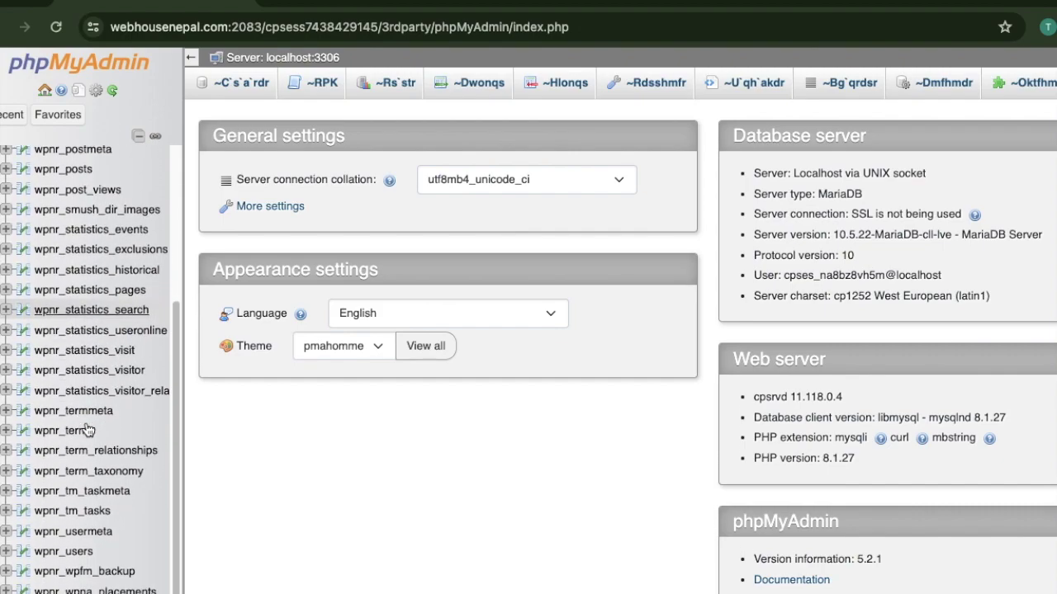
scroll(88, 429, down, 1)
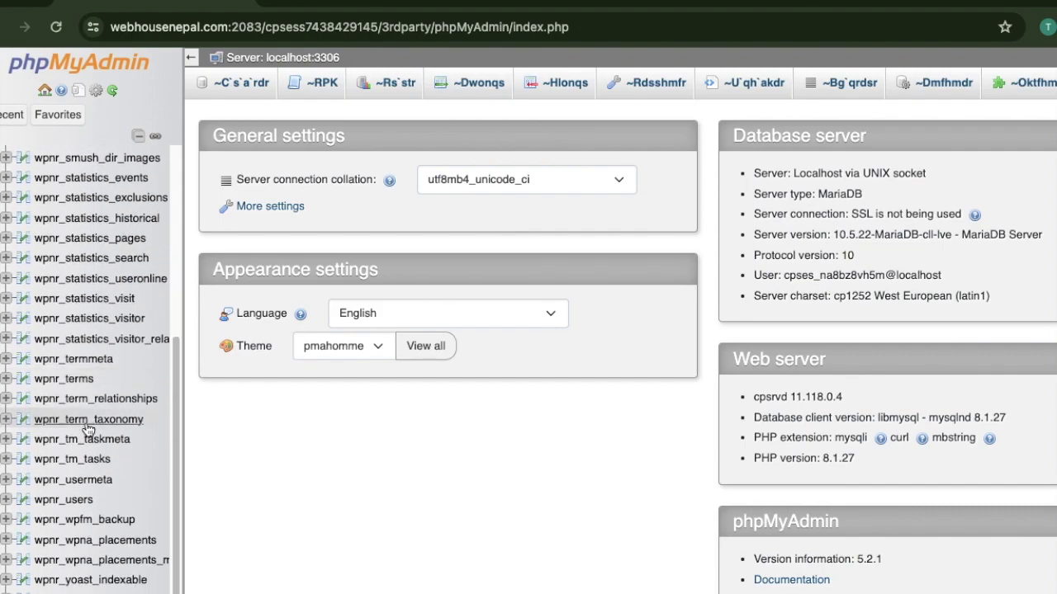
scroll(88, 429, up, 8)
click(74, 194)
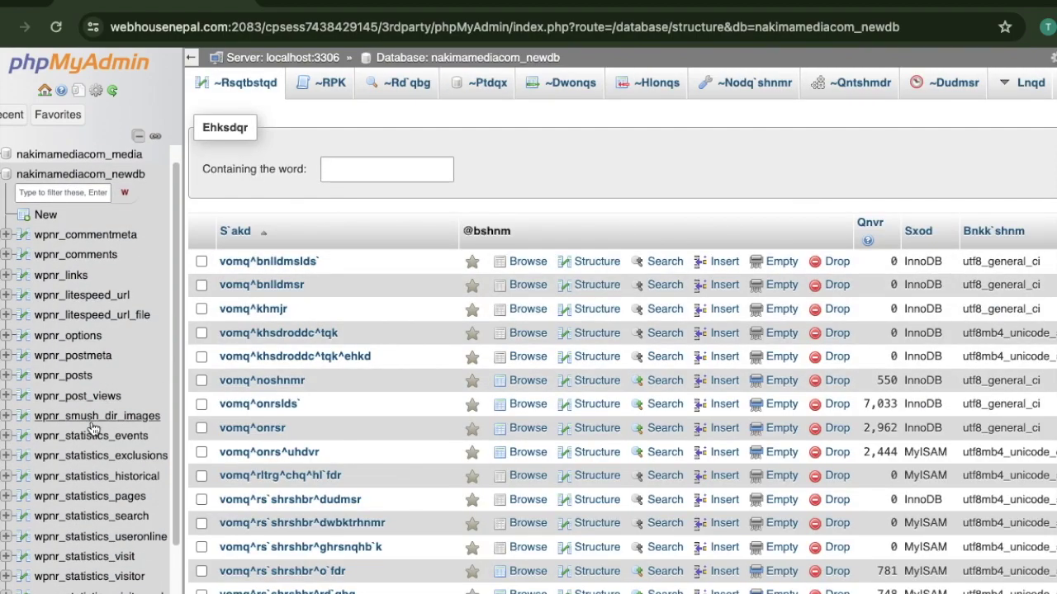
click(83, 340)
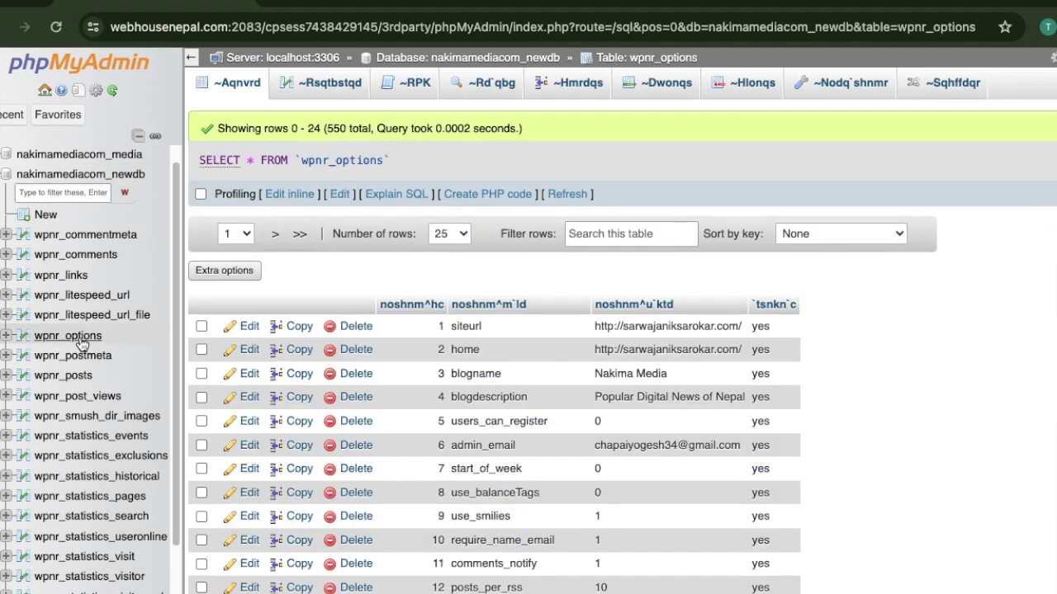
double_click(692, 327)
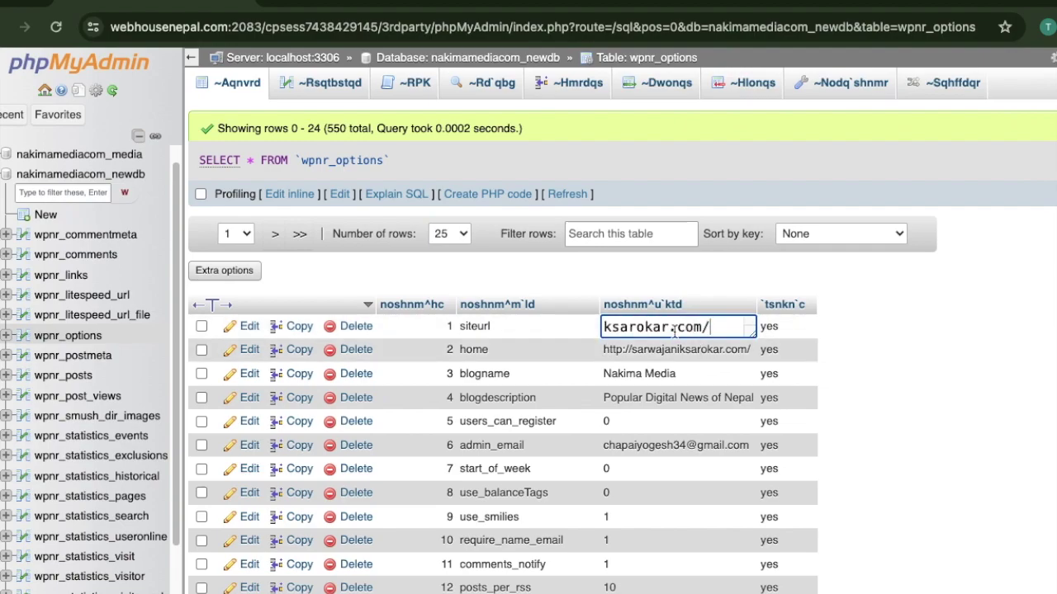
click(924, 350)
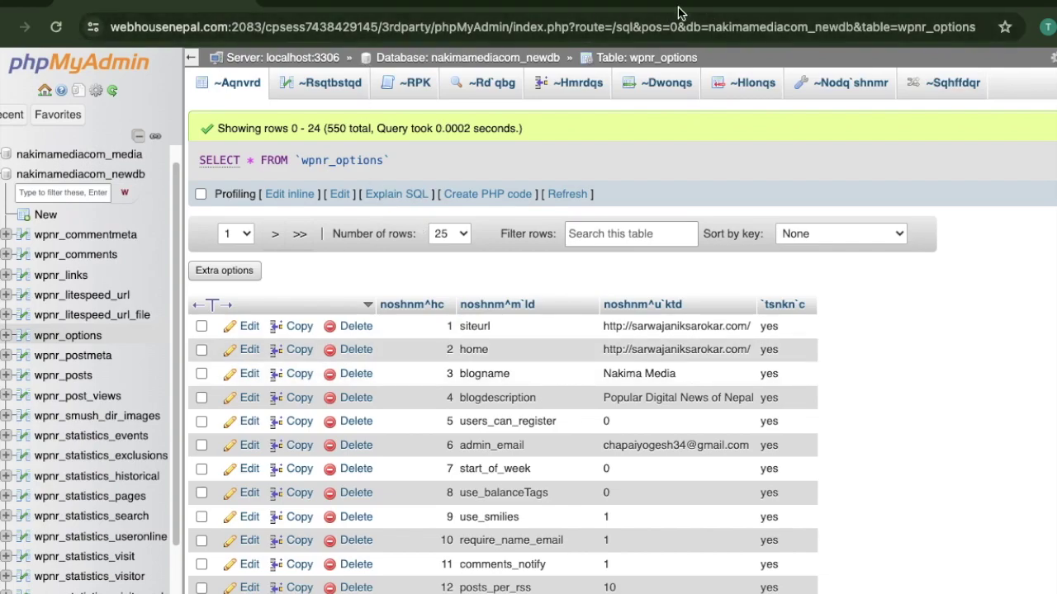
- Copy sarwajaniksarokar.com from the upload path and load it in the whois tab to view the live site
click(569, 3)
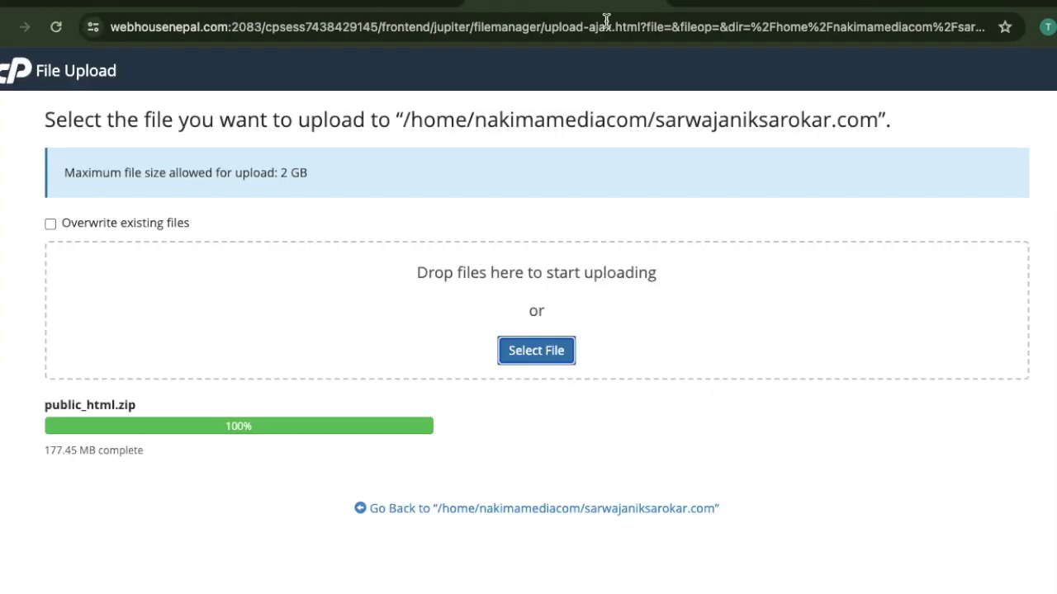
drag(655, 123, 873, 123)
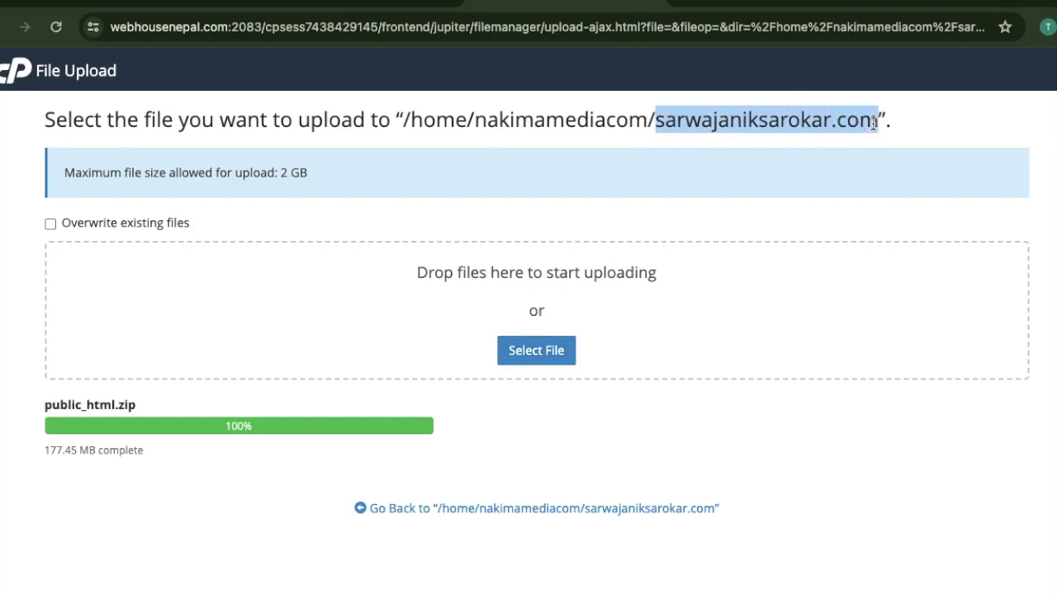
key(ctrl+c)
click(726, 6)
click(719, 18)
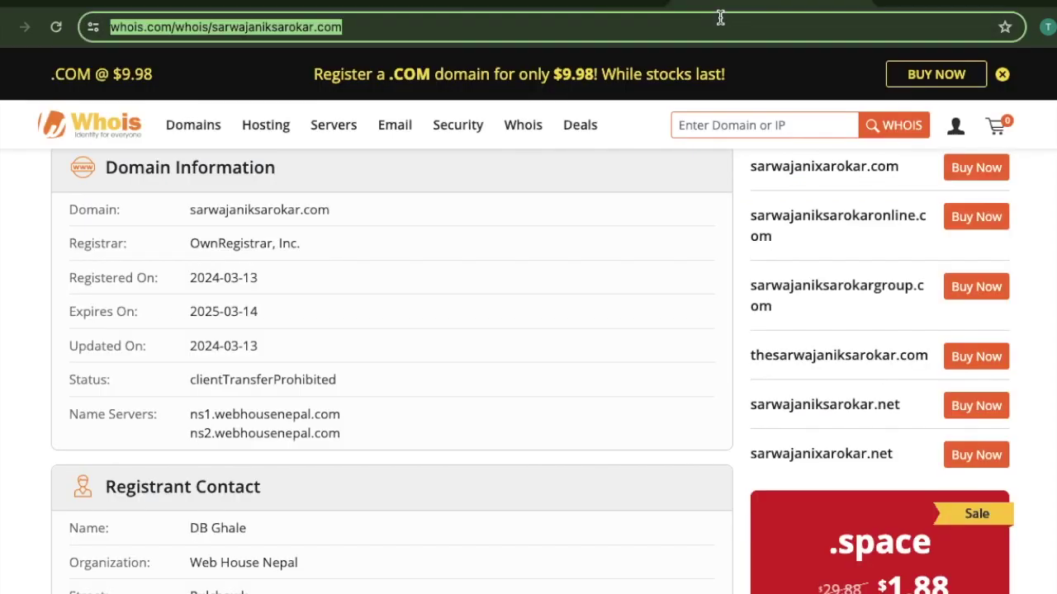
key(ctrl+v)
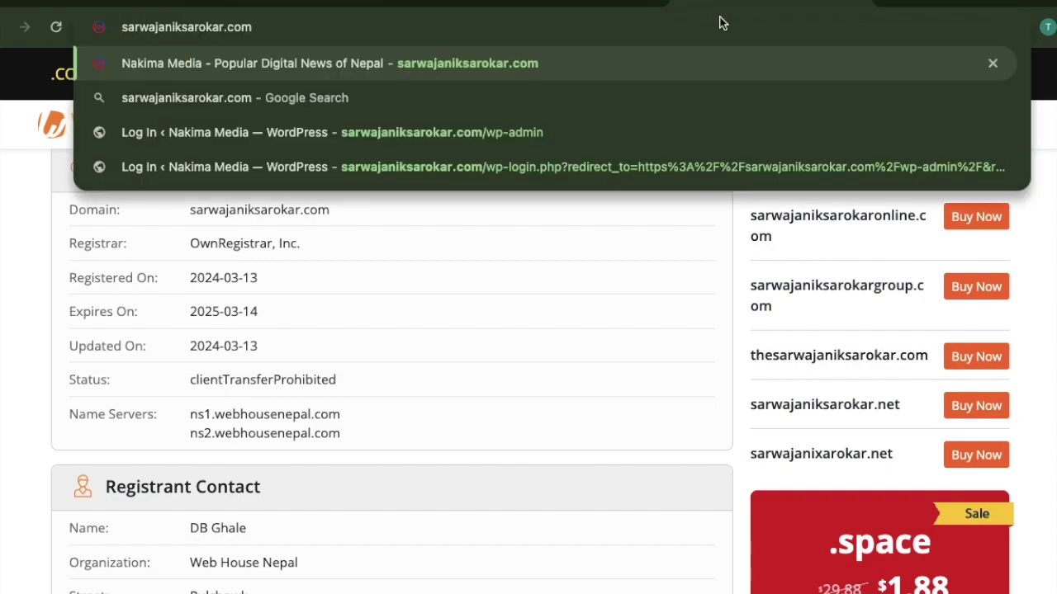
key(Return)
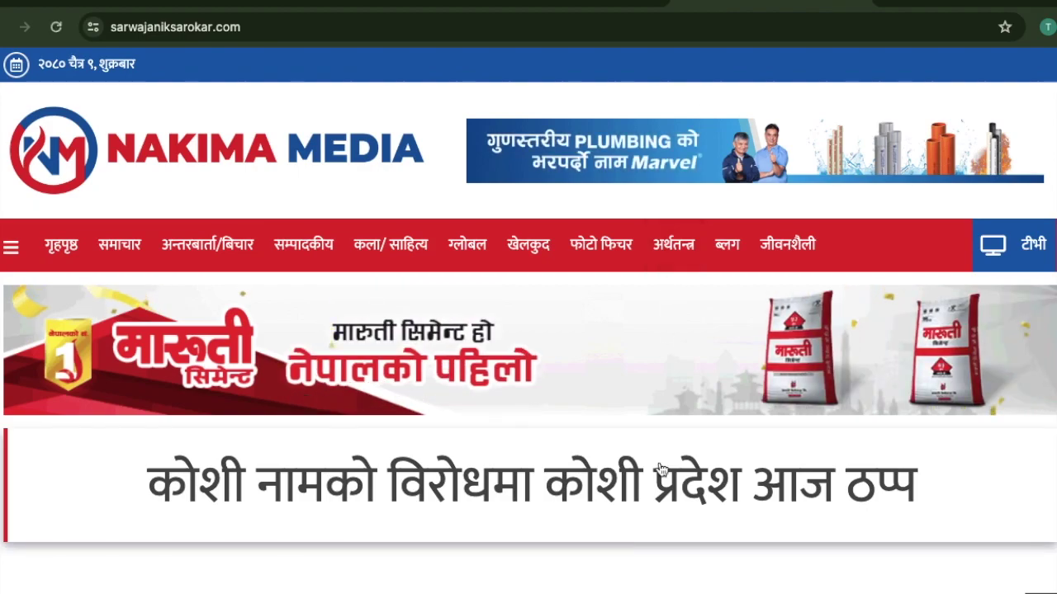
scroll(660, 467, down, 6)
scroll(661, 467, up, 6)
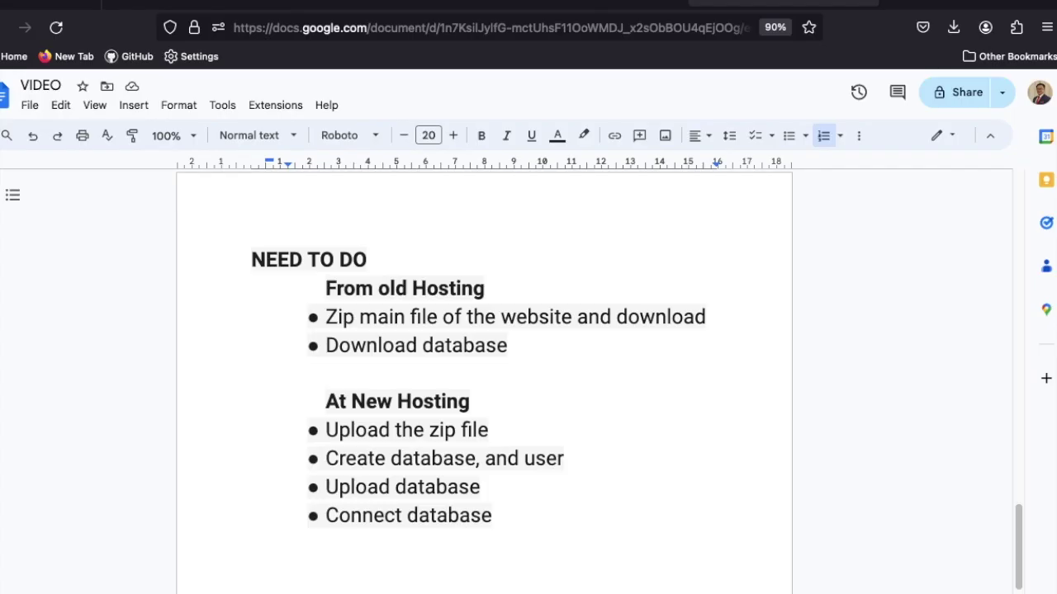
scroll(564, 402, up, 1)
scroll(564, 402, up, 10)
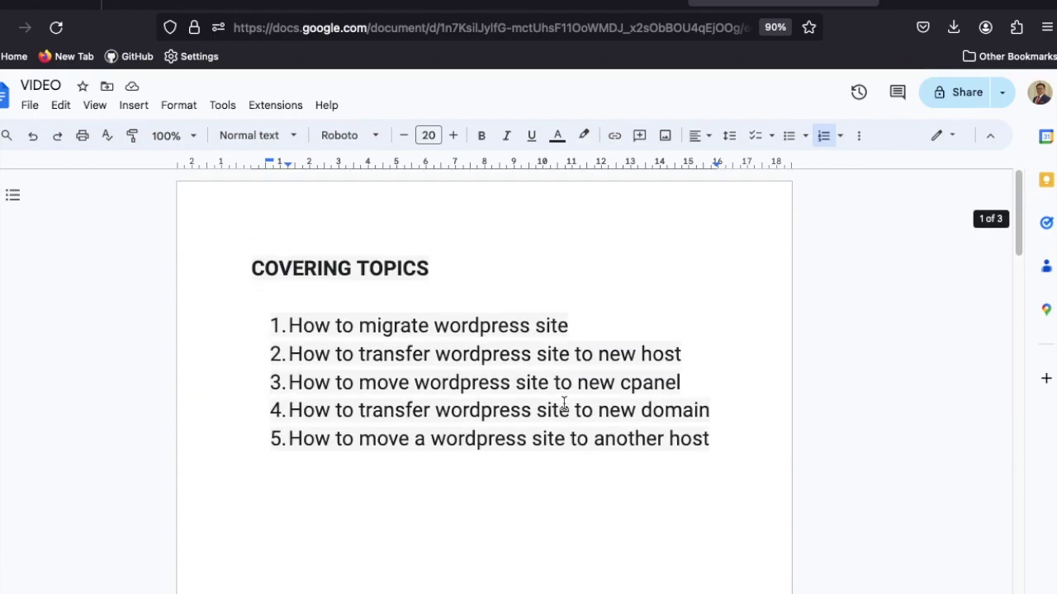